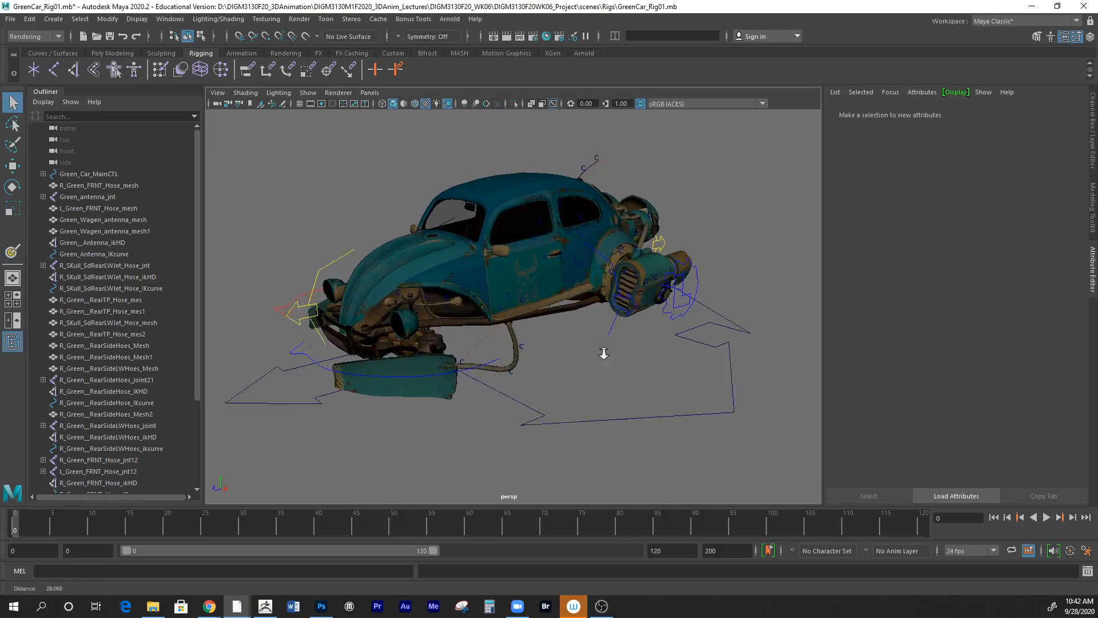
- Select the green car's body mesh that carries the door with the skull and 666 decal
left_click_drag(570, 373, 660, 430, "alt")
right_click_drag(661, 430, 760, 417, "alt")
left_click_drag(761, 417, 715, 428, "alt")
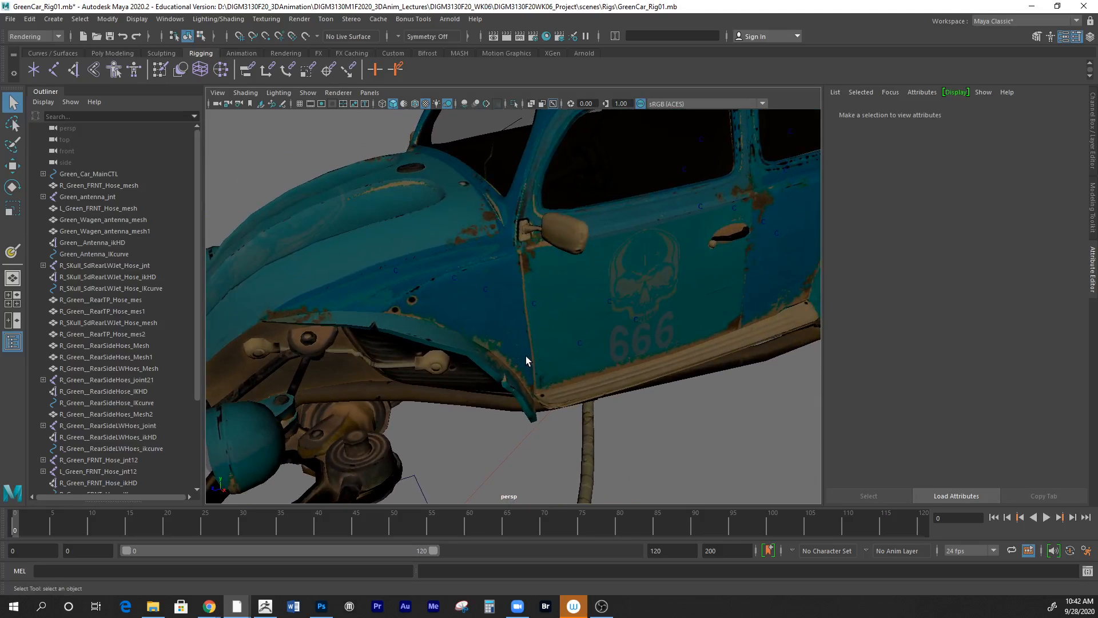
left_click_drag(716, 405, 673, 259, "alt")
left_click_drag(665, 328, 656, 368, "alt")
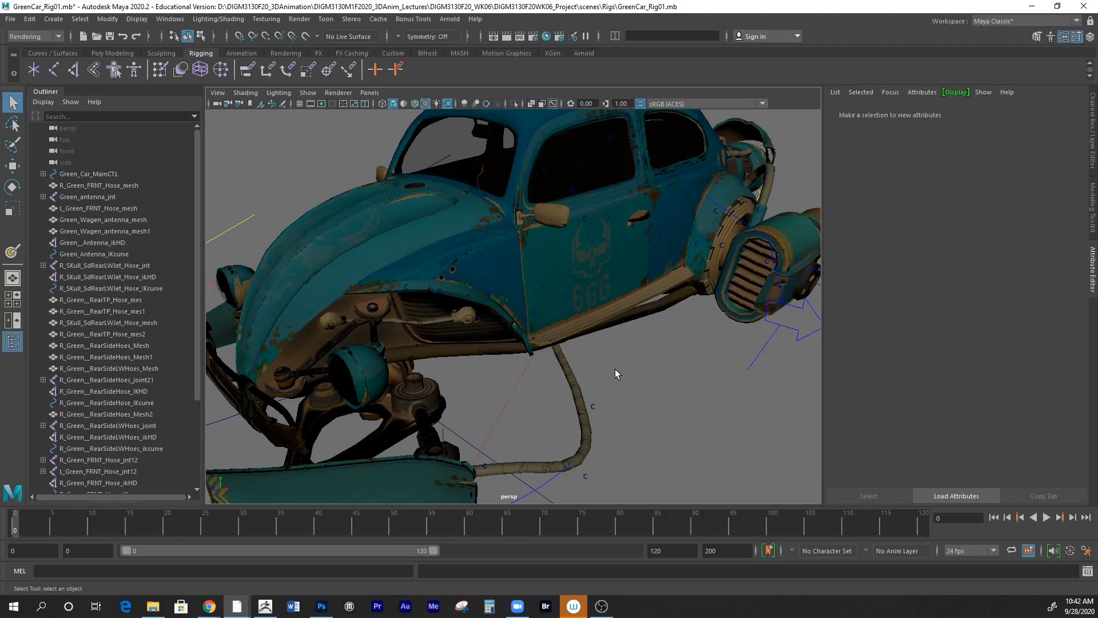
left_click(581, 266)
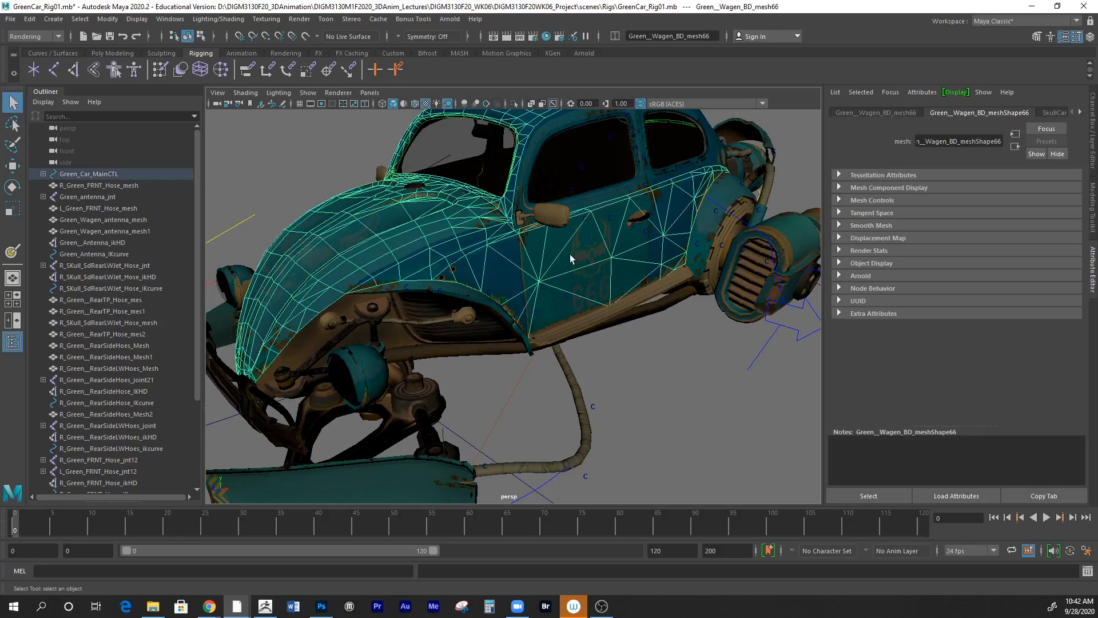
- Activate the 3D Paint Tool from the Rendering menu set on the selected car body and show the tool's settings
left_click_drag(628, 327, 579, 338, "alt")
right_click_drag(579, 337, 690, 348, "alt")
middle_click_drag(690, 348, 644, 394, "alt")
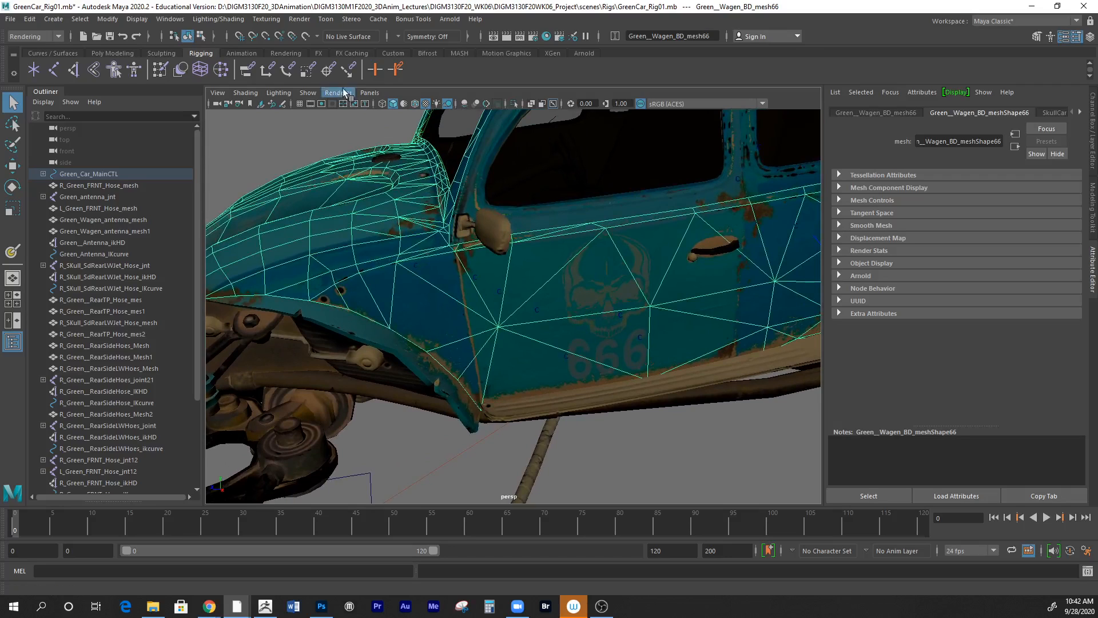
left_click(34, 38)
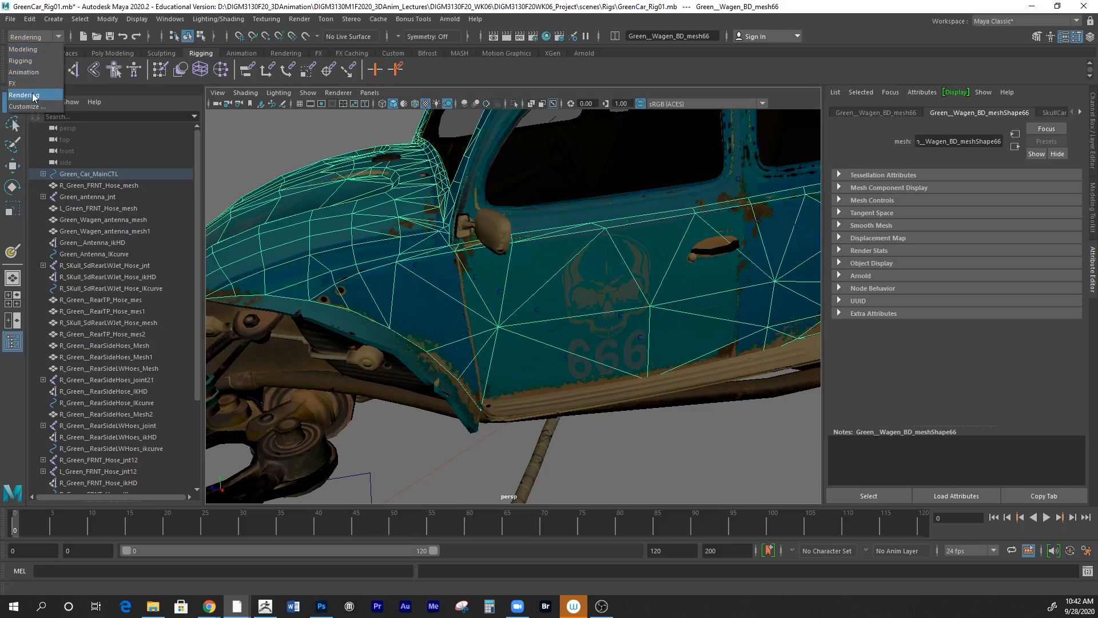
left_click(267, 20)
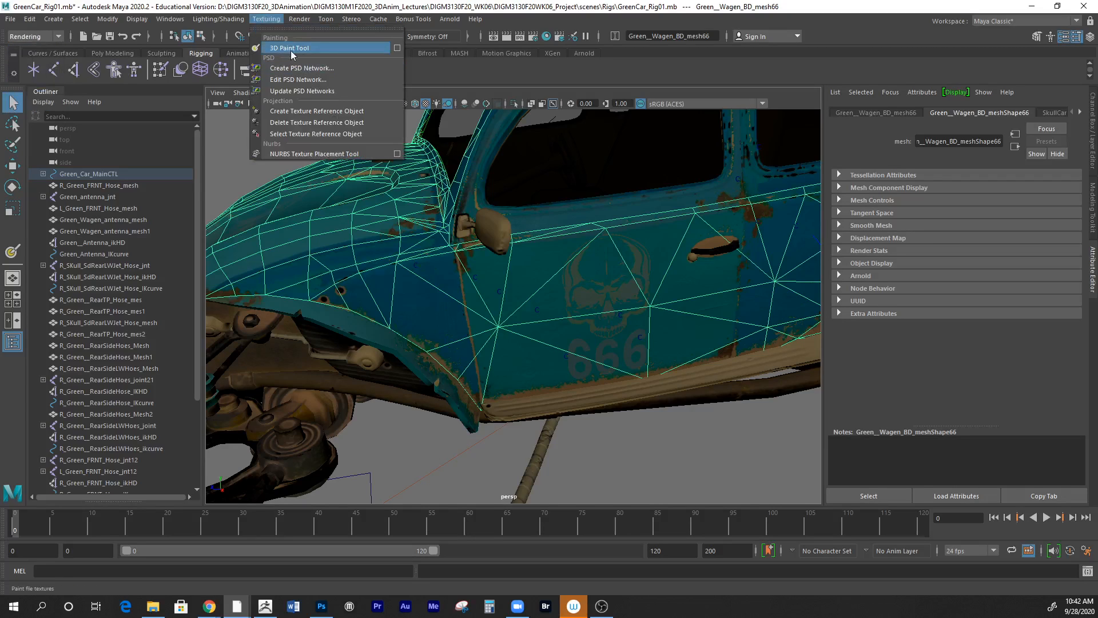
left_click(389, 48)
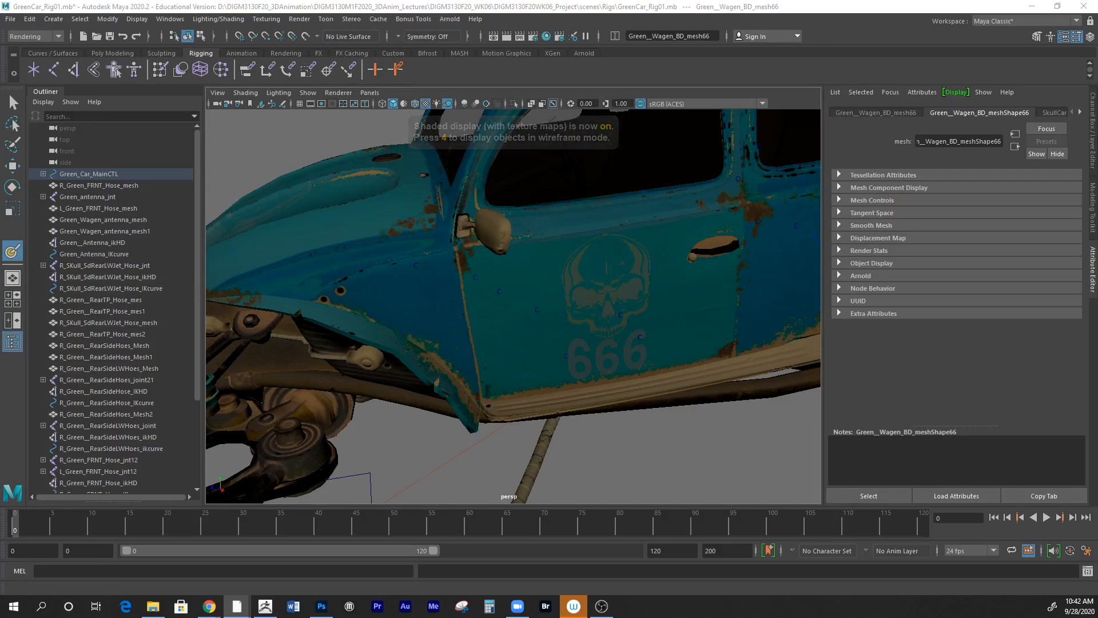
double_click(16, 254)
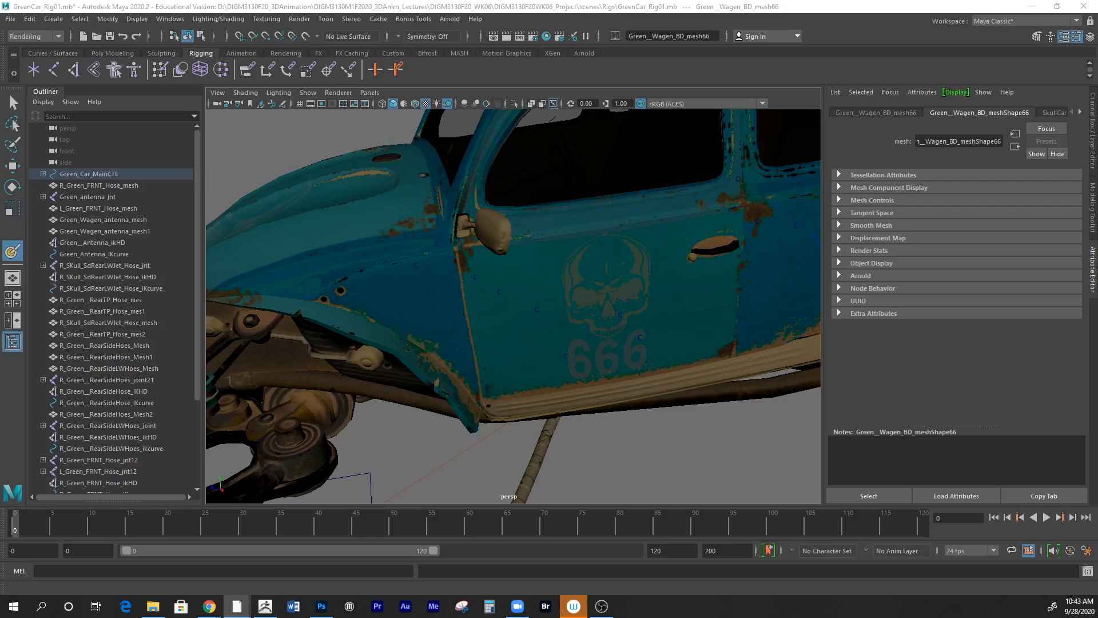
mouse_move(114, 589)
left_mouse_down()
mouse_move(133, 244)
mouse_move(177, 108)
mouse_move(167, 93)
mouse_move(196, 126)
mouse_move(458, 154)
mouse_move(873, 84)
mouse_move(943, 129)
mouse_move(1091, 112)
left_mouse_up()
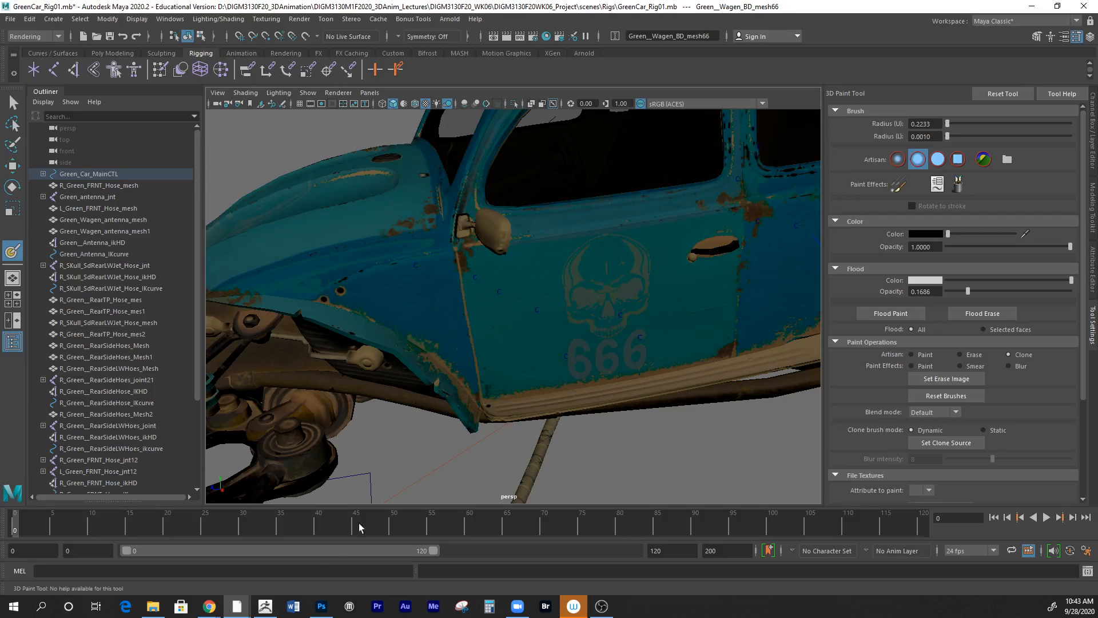
- Switch to File Explorer and examine the folders inside the project's sourceimages/3dPaintTextures directory, then return to Maya
left_click(153, 605)
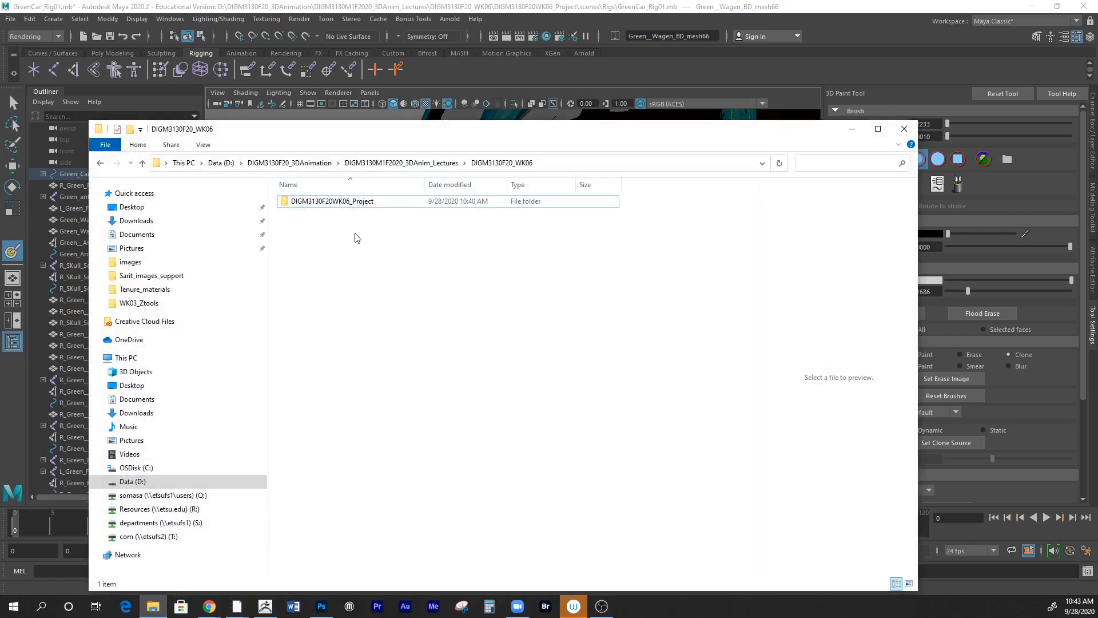
double_click(355, 204)
double_click(324, 345)
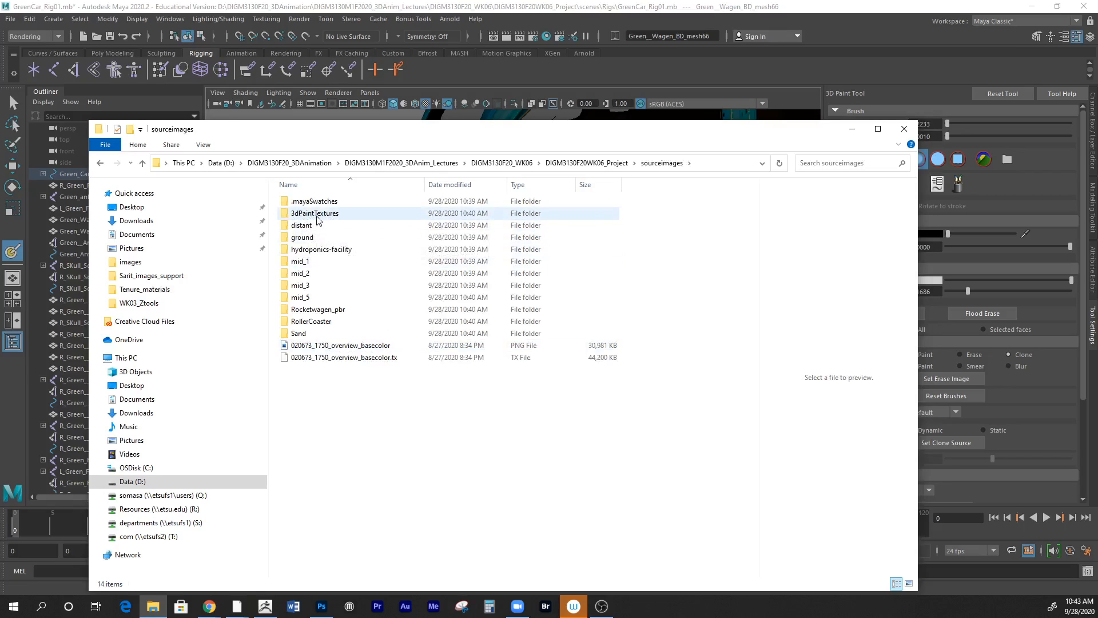
double_click(319, 217)
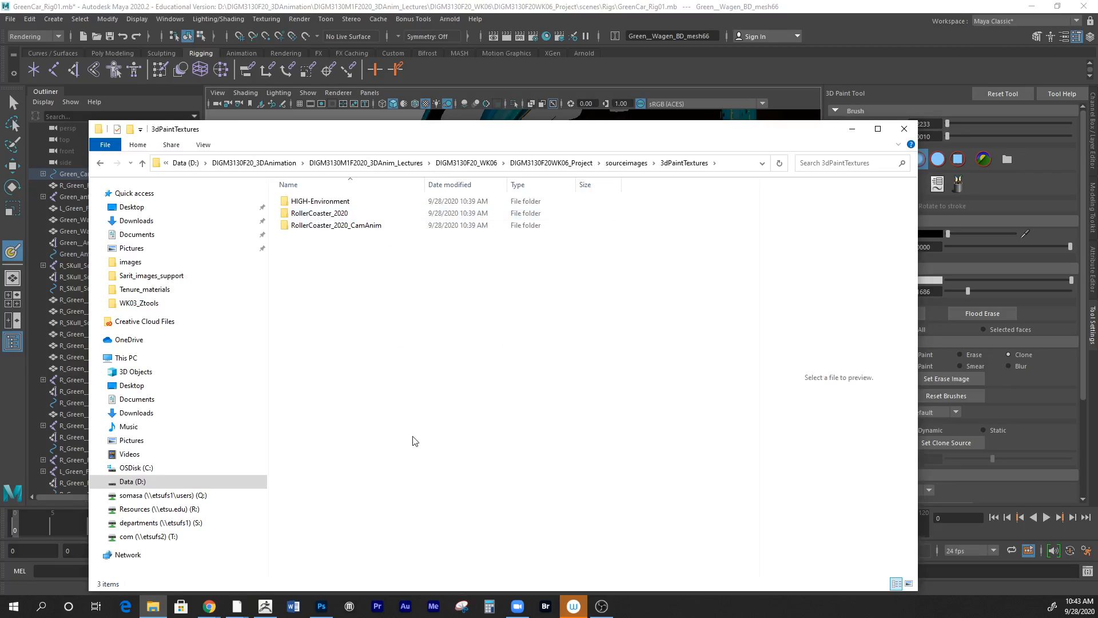
left_click_drag(491, 286, 337, 213)
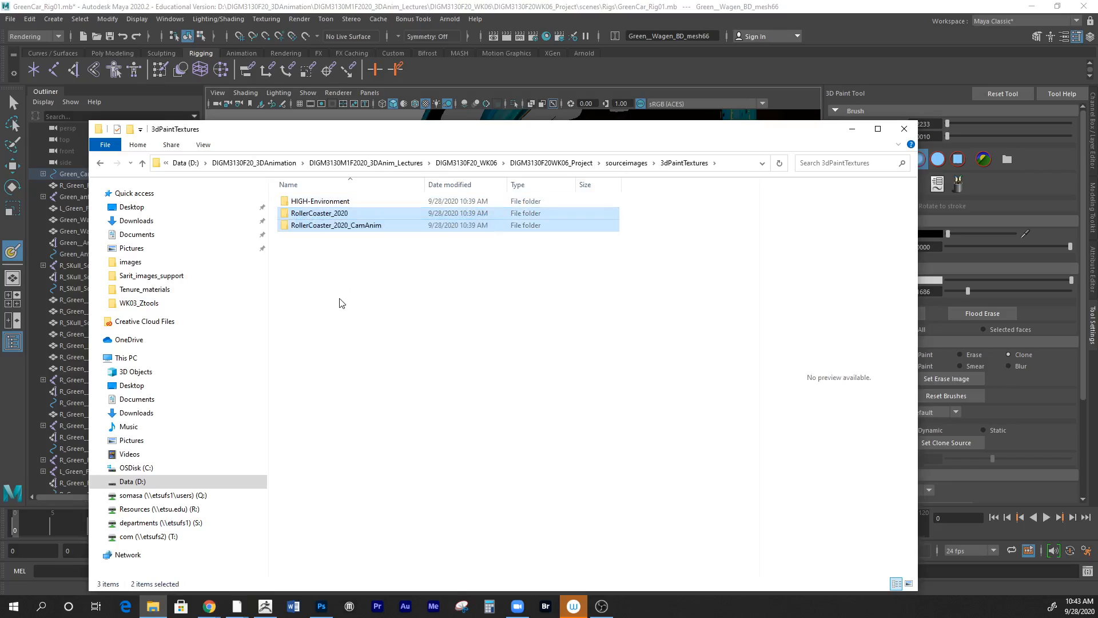
left_click(343, 242)
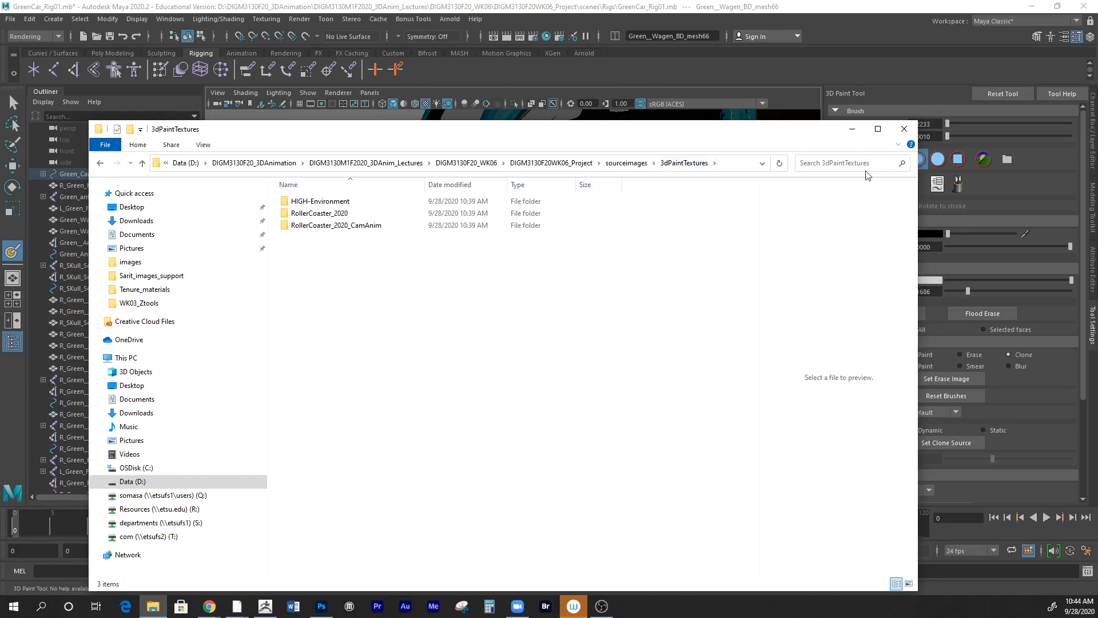
left_click(851, 129)
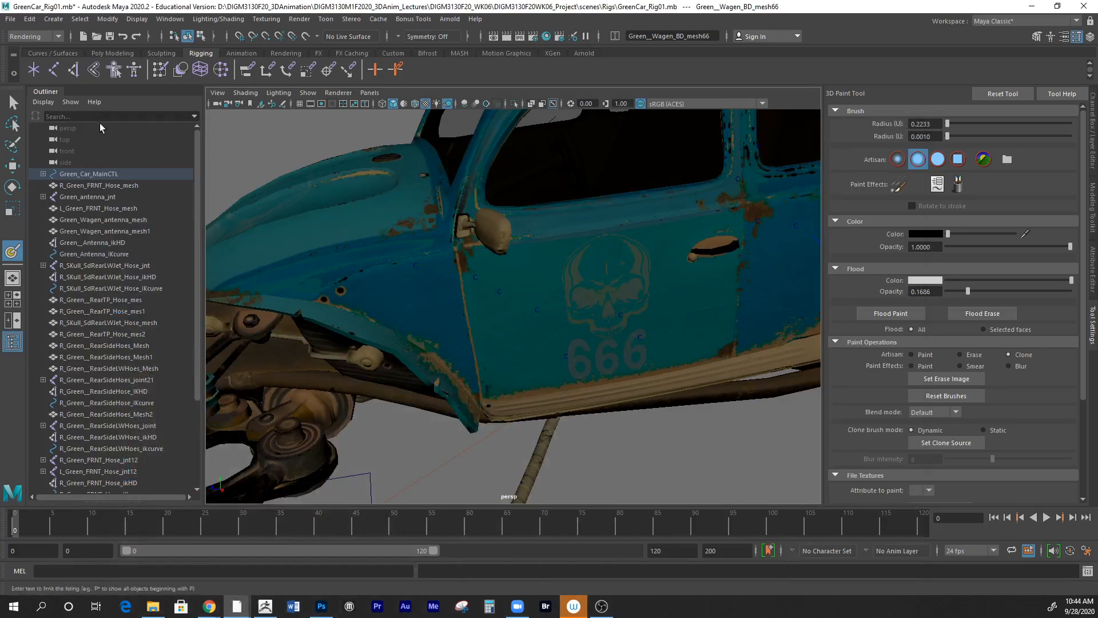
- Save the scene as GreenCar_Rig01_paint.mb in the project's scenes folder, accepting the student version notice
left_click(10, 19)
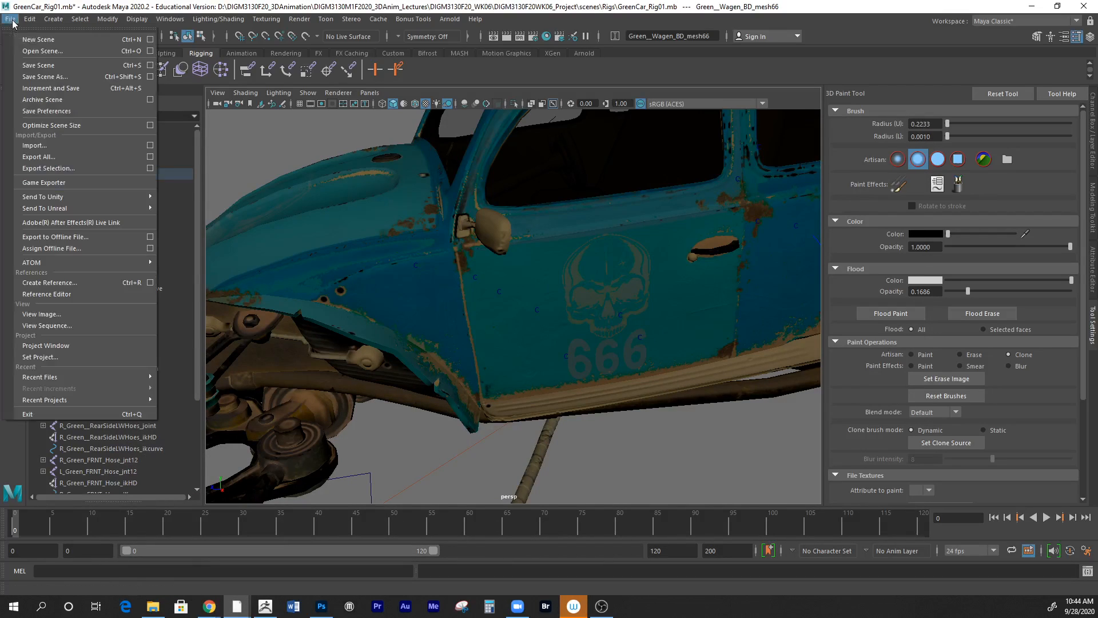
left_click(31, 81)
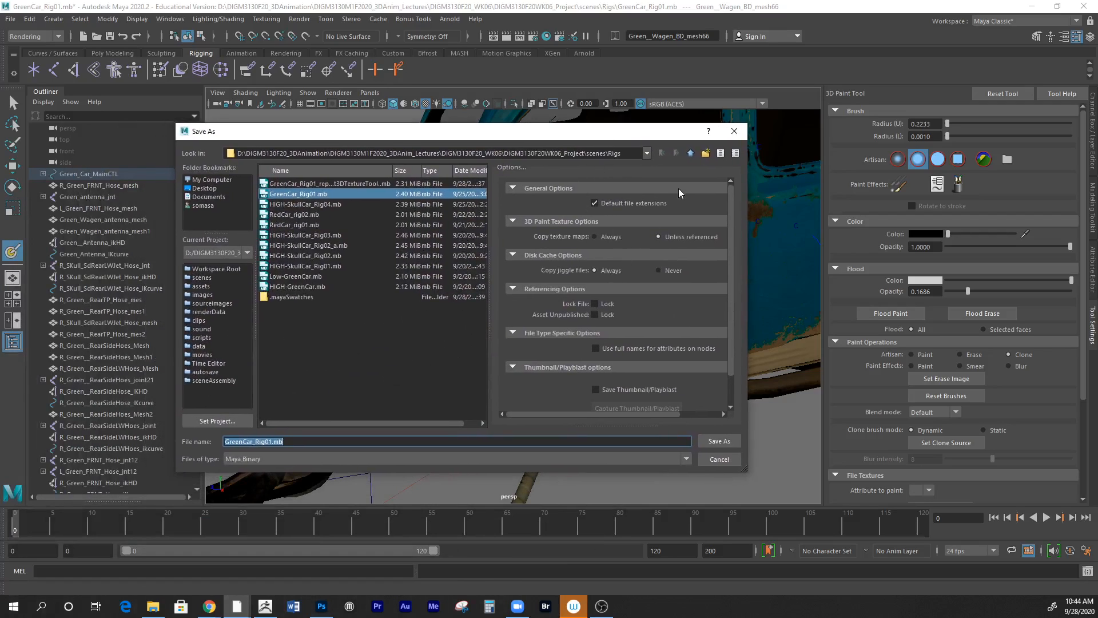
left_click(692, 153)
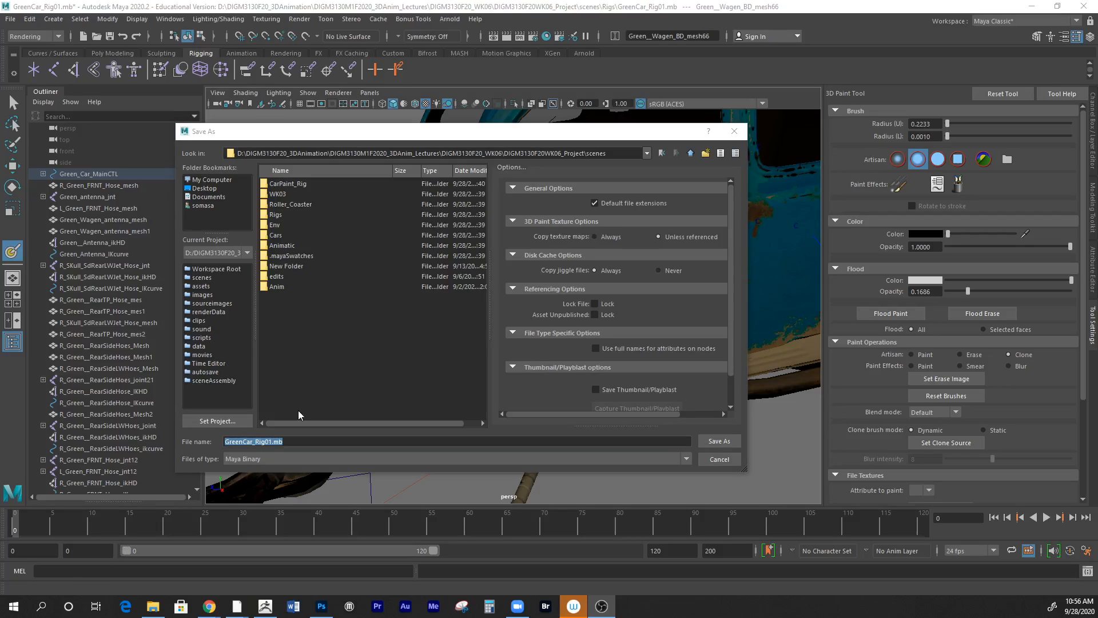
left_click(276, 442)
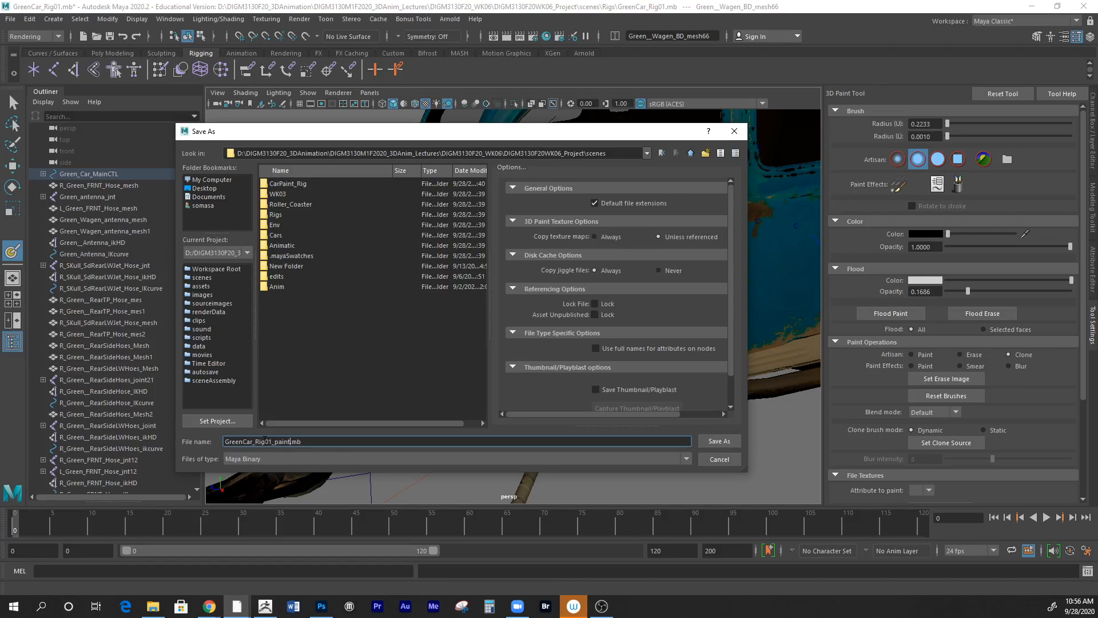
key("Return")
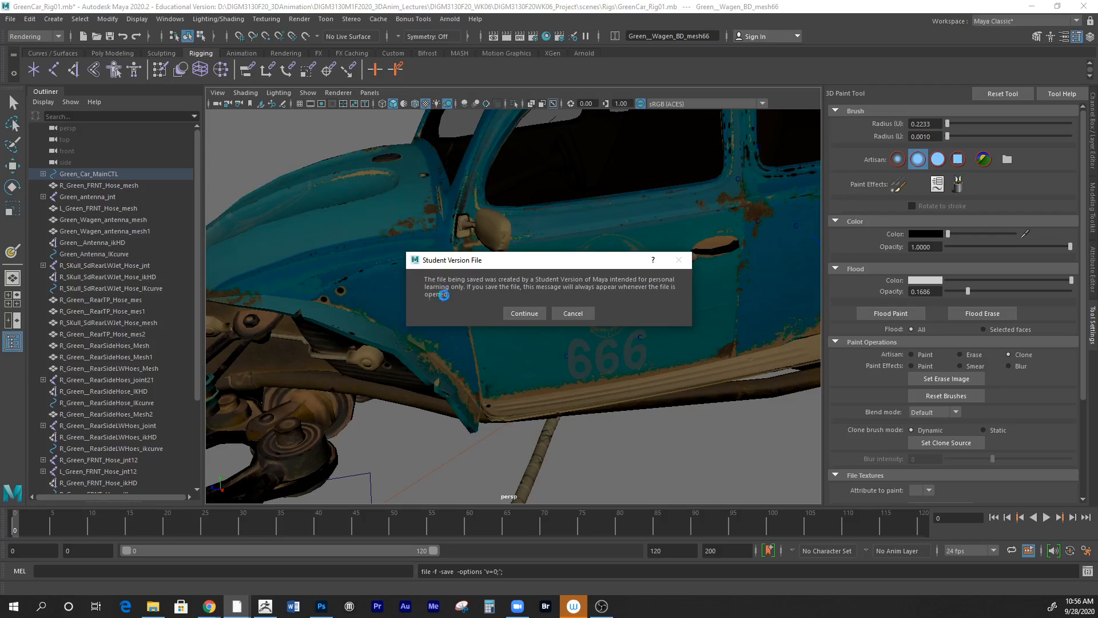
left_click(538, 314)
key("6")
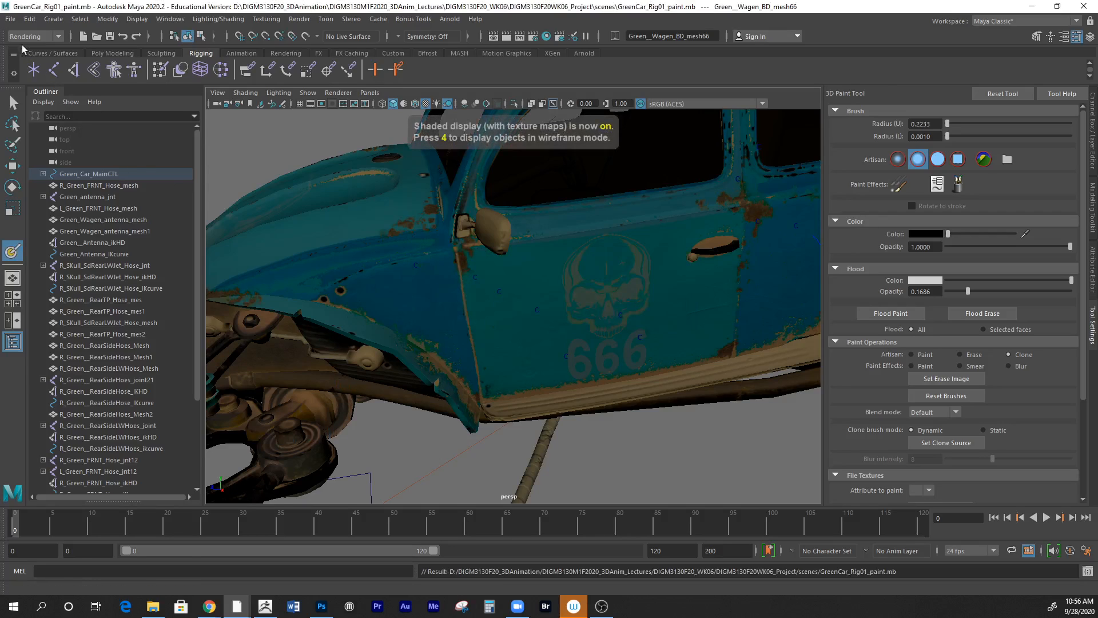
- Save the scene again as GreenCar_Rig01_paint.mb inside the CarPaint_Rig folder, accepting the student version notice
left_click(10, 19)
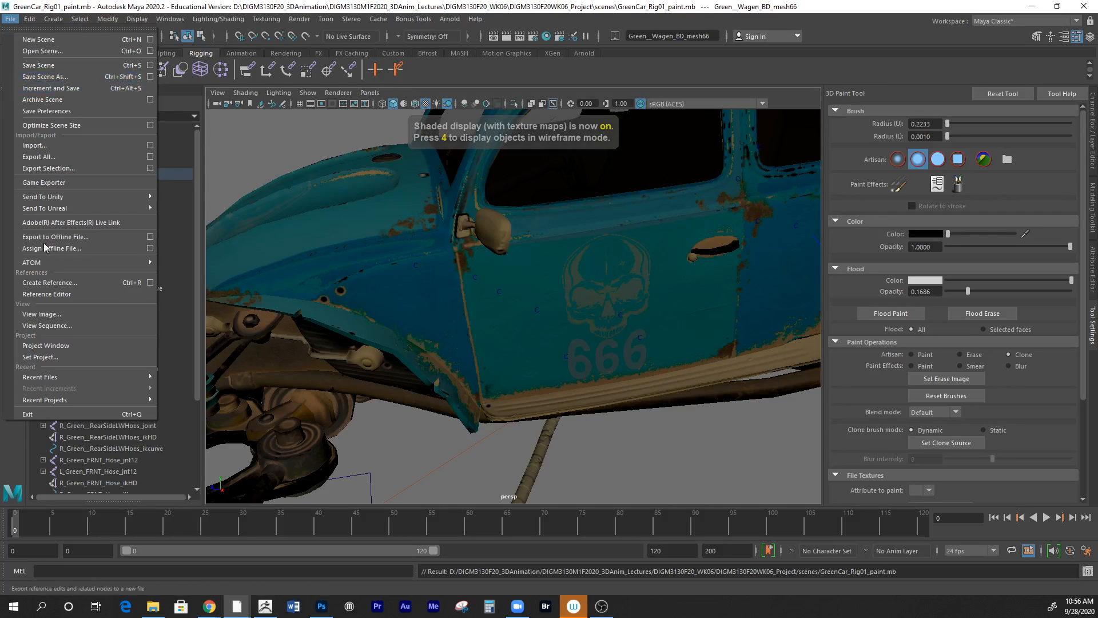
left_click(54, 76)
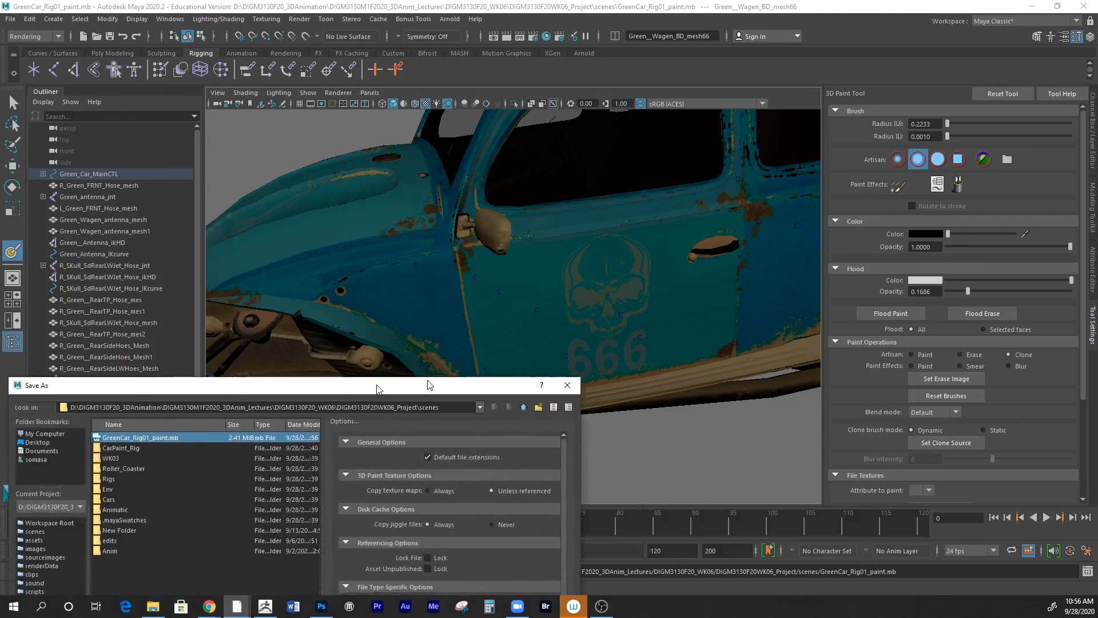
left_click(335, 295)
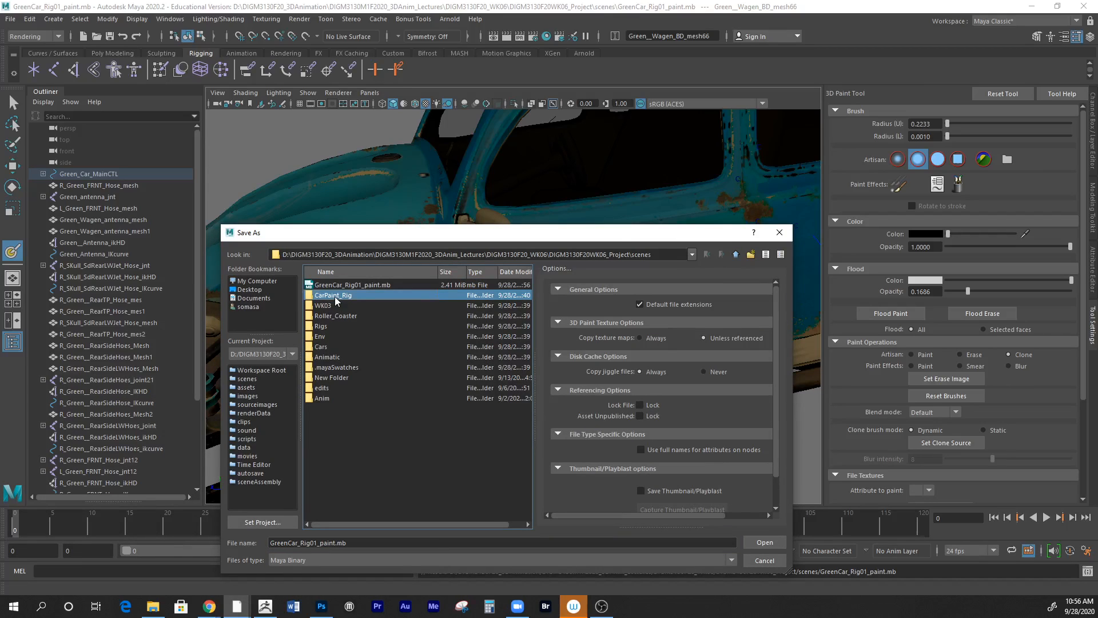
double_click(335, 297)
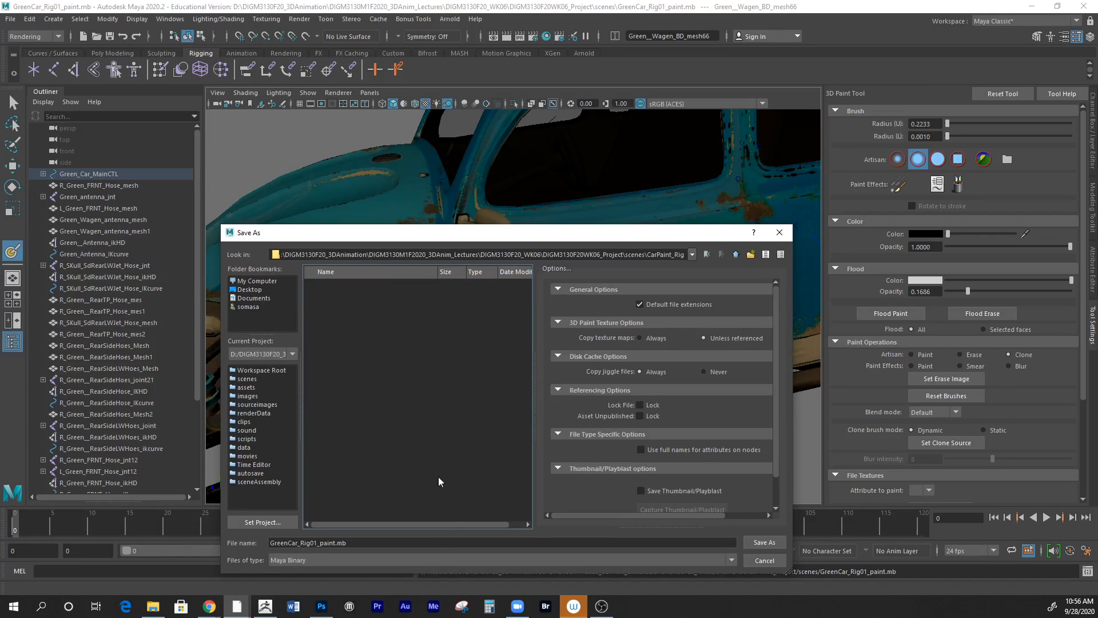
left_click(763, 543)
left_click(524, 314)
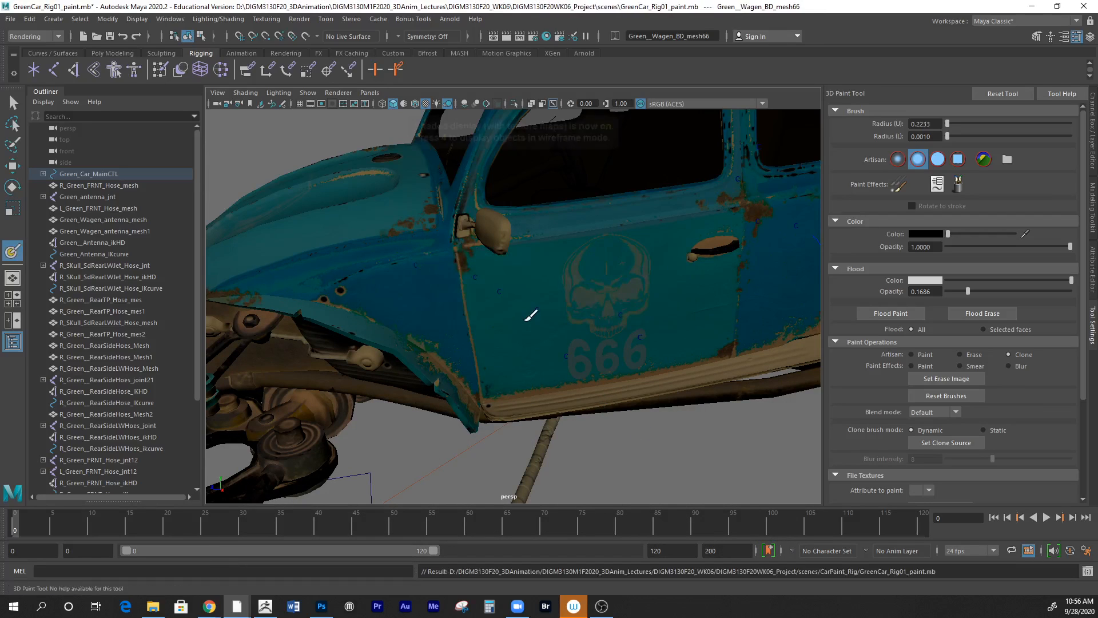
key("6")
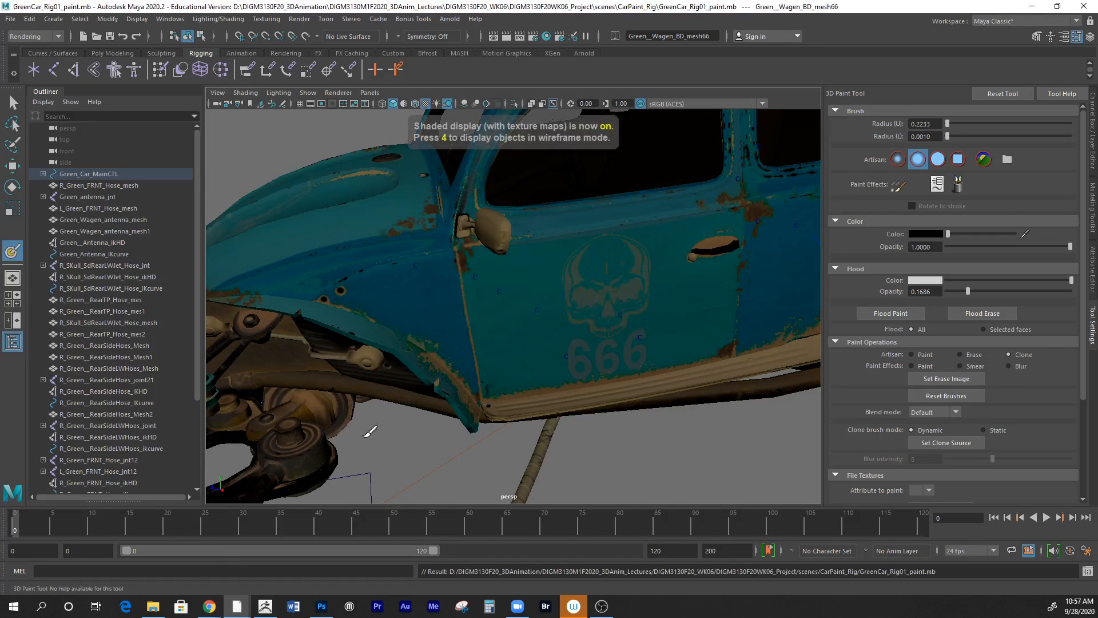
- Check the project's 3dPaintTextures folder in File Explorer for a folder belonging to the saved paint scene, then return to Maya
left_click(152, 606)
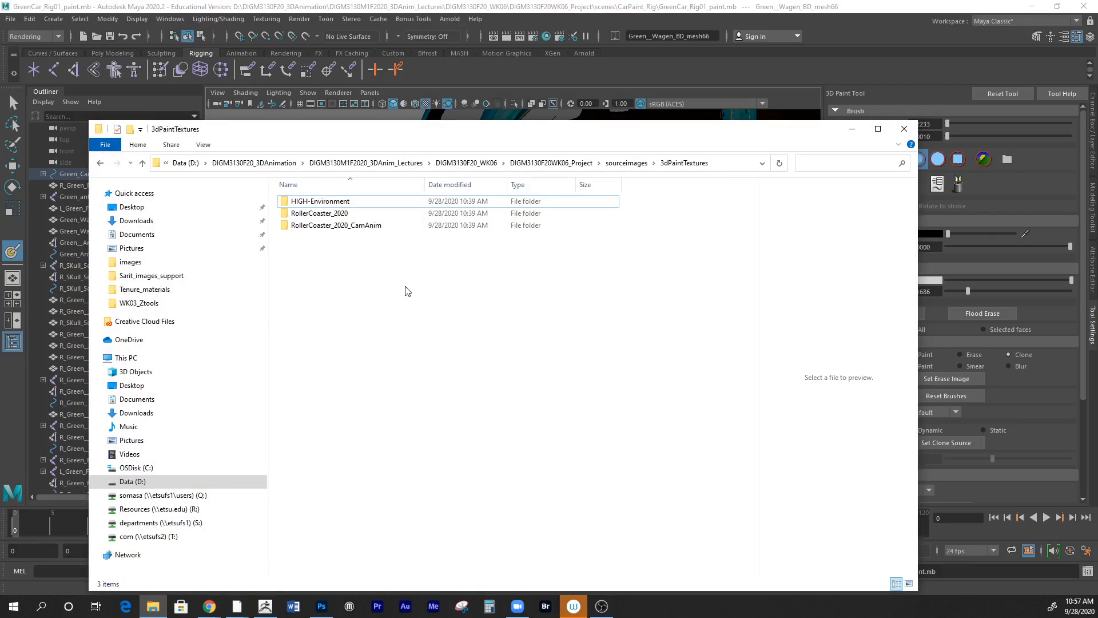
left_click(627, 162)
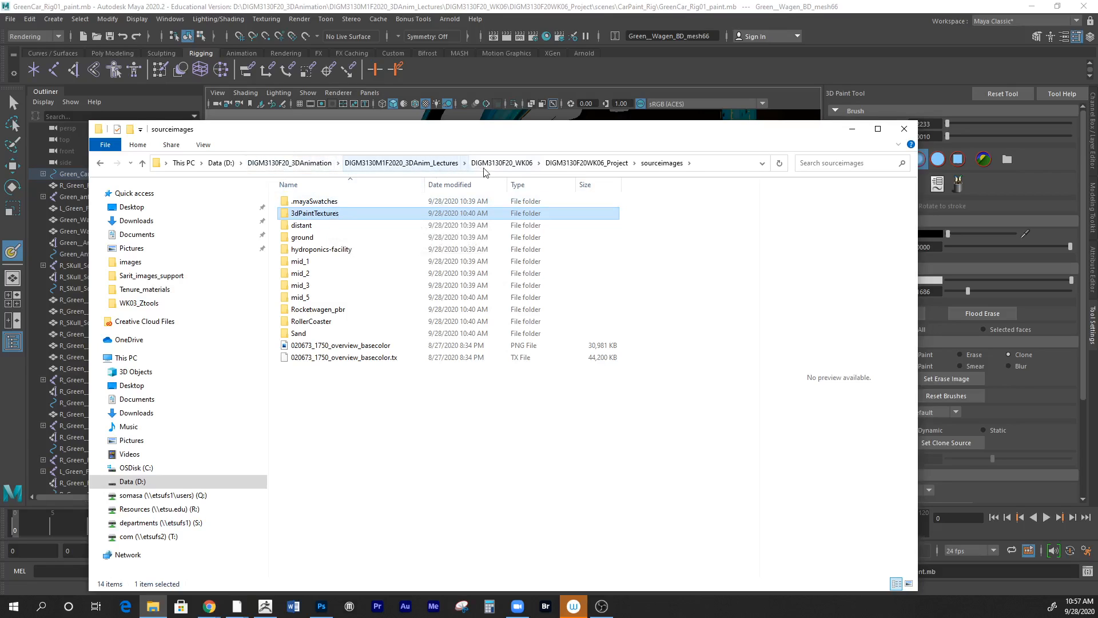
left_click(599, 165)
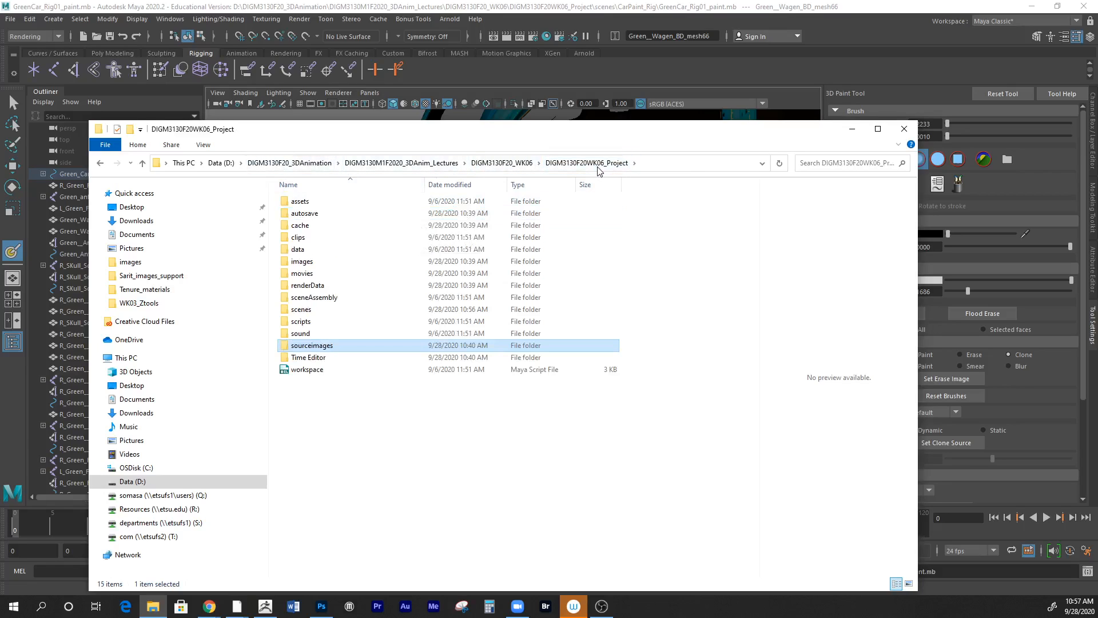
double_click(337, 346)
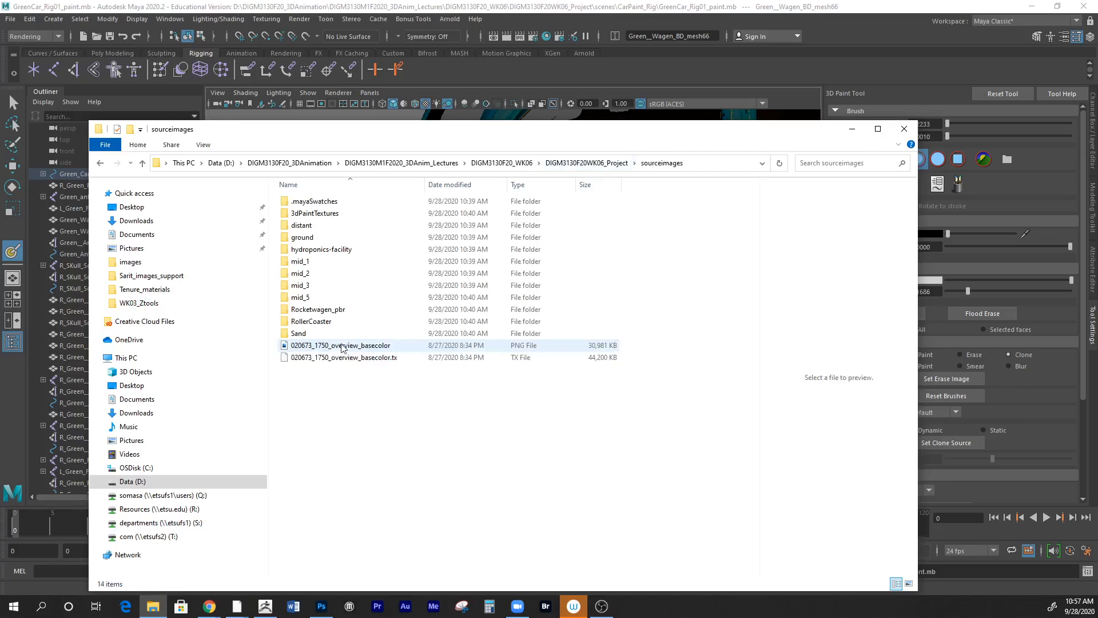
double_click(343, 213)
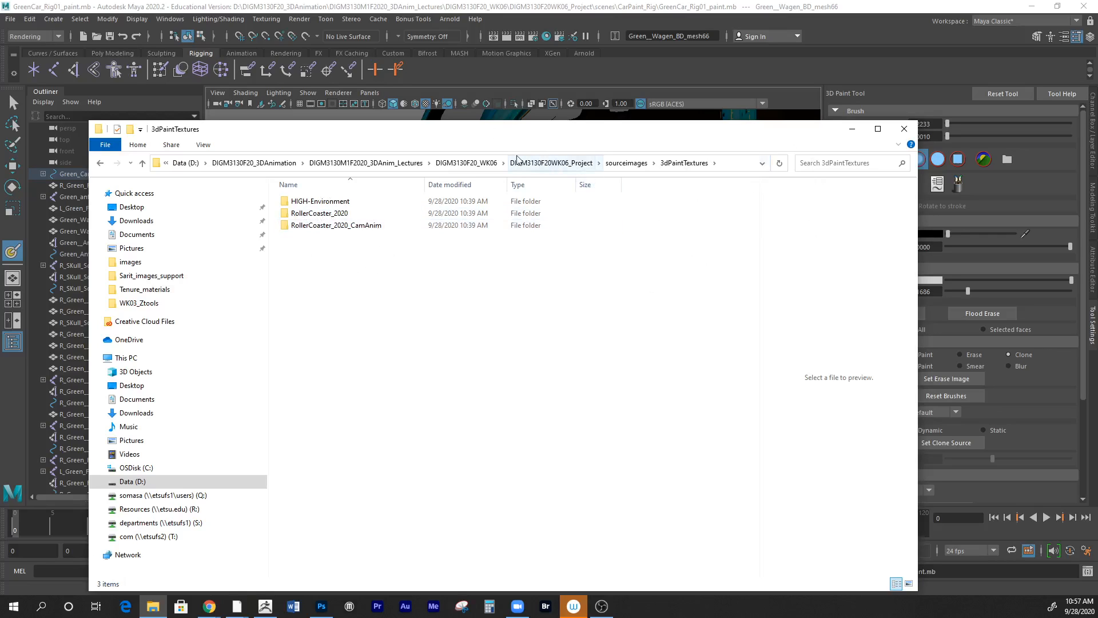
left_click(852, 128)
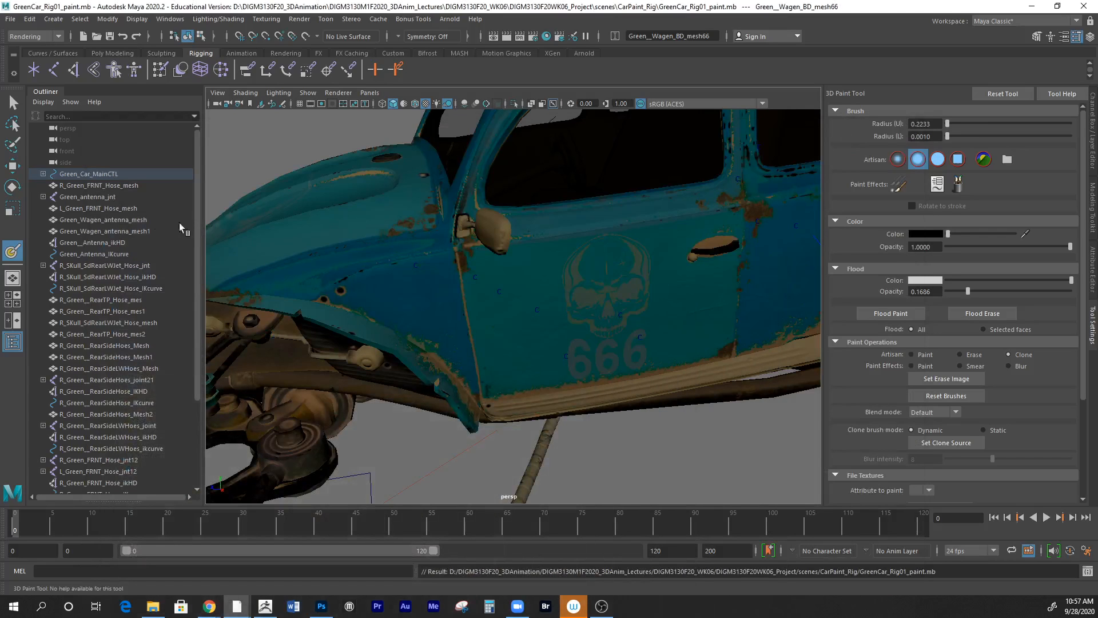
- Reactivate the 3D Paint Tool on the selected car body mesh and show its File Textures settings
left_click(13, 102)
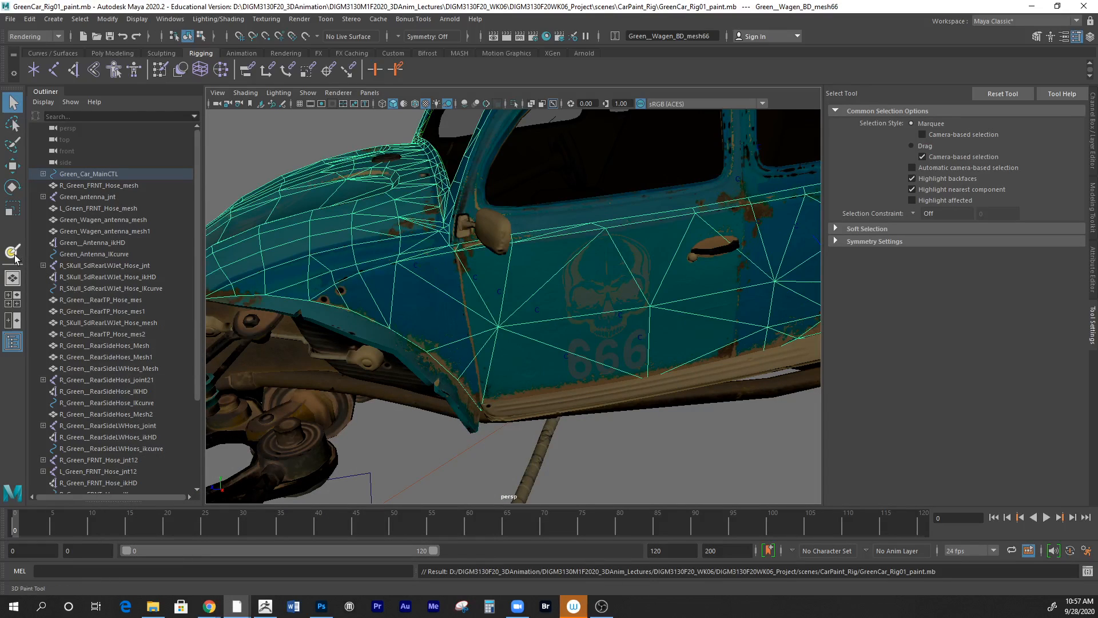
left_click(267, 19)
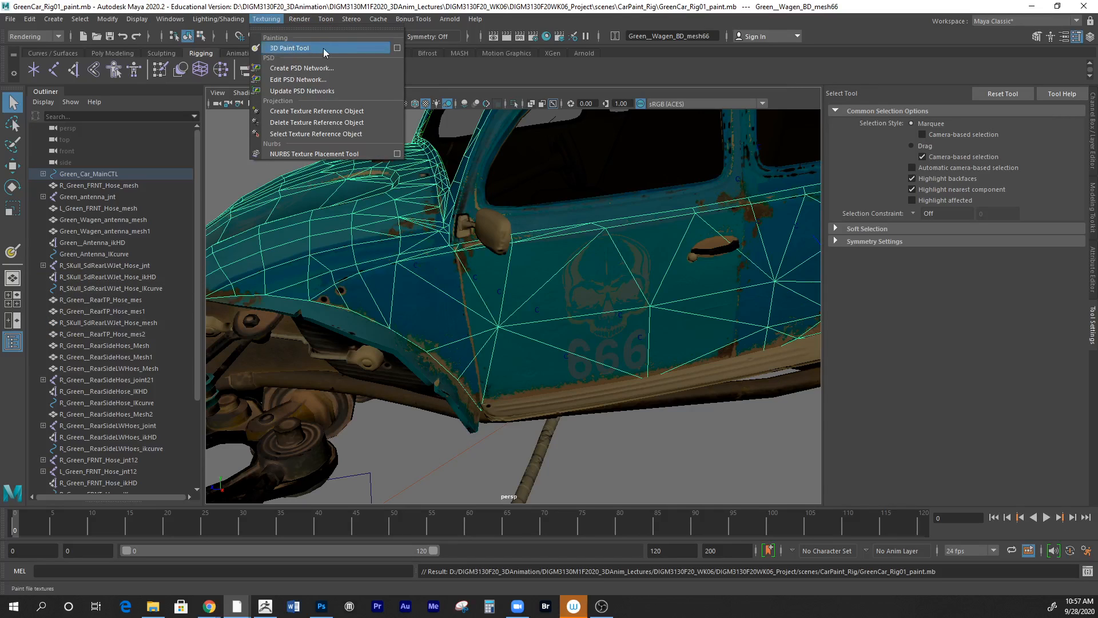
left_click(397, 49)
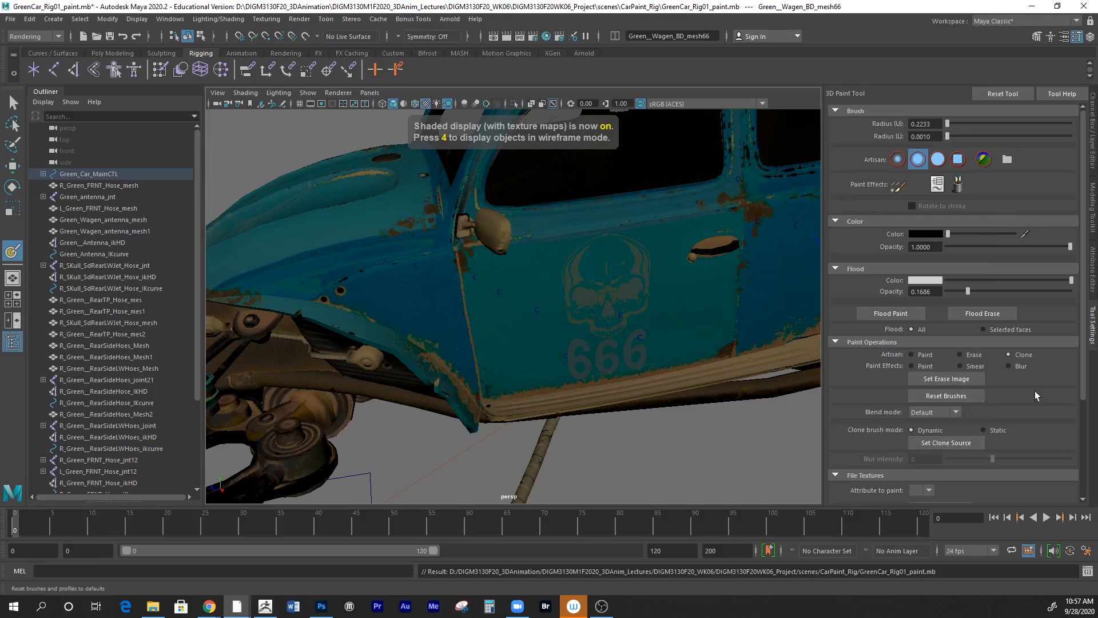
scroll(1069, 413, "down", 5)
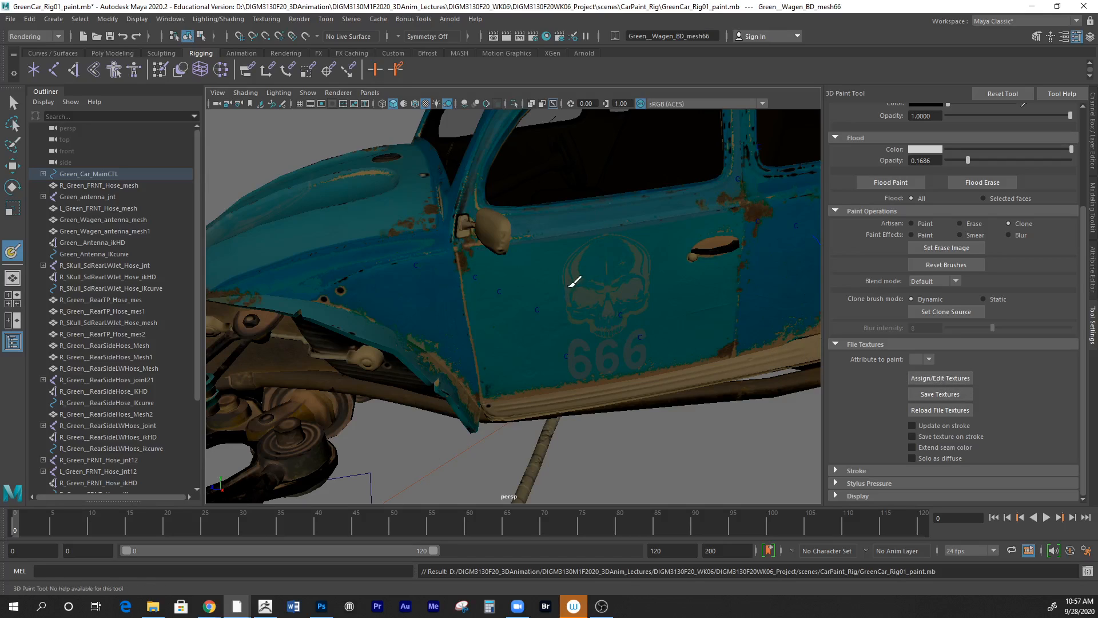
- Try to assign 2048 x 2048 PSD file textures to the car body mesh
left_click(944, 380)
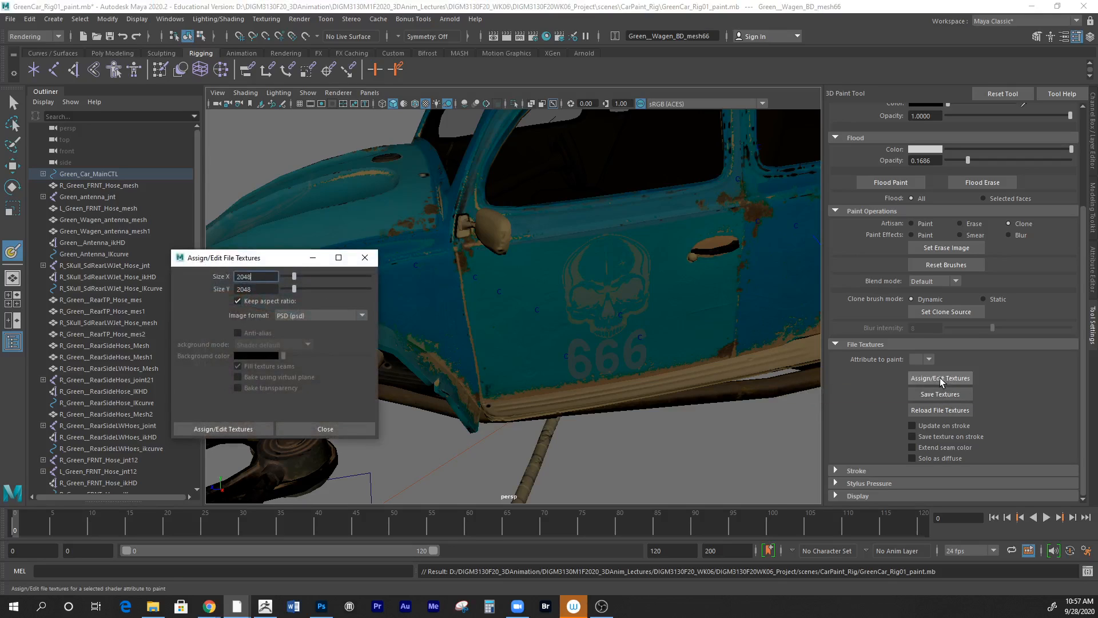
double_click(263, 279)
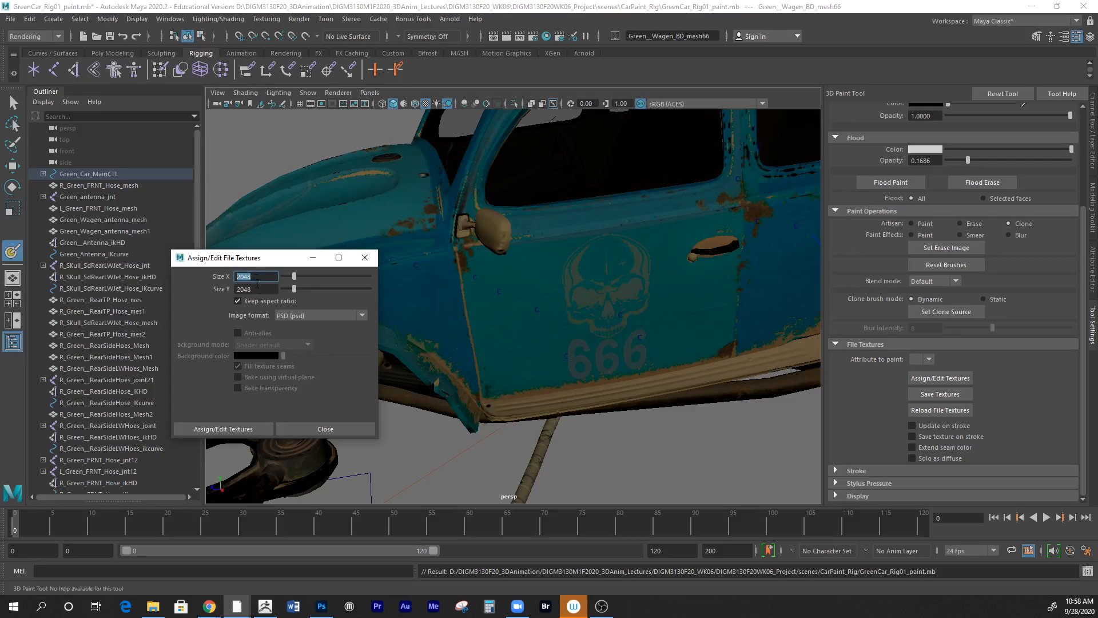
left_click(304, 317)
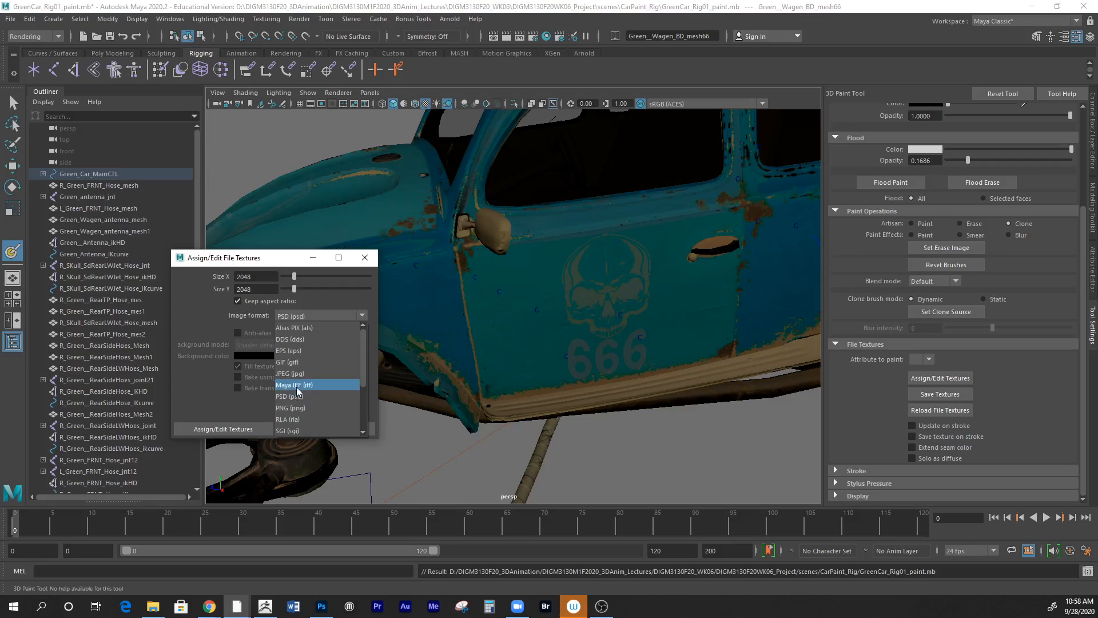
left_click(193, 392)
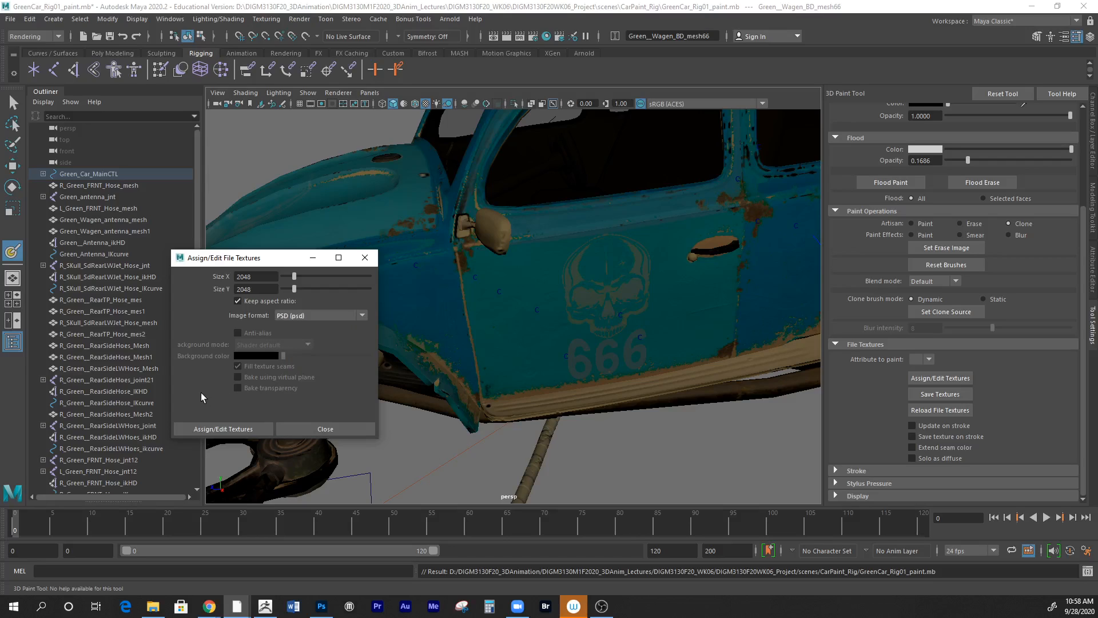
left_click(236, 430)
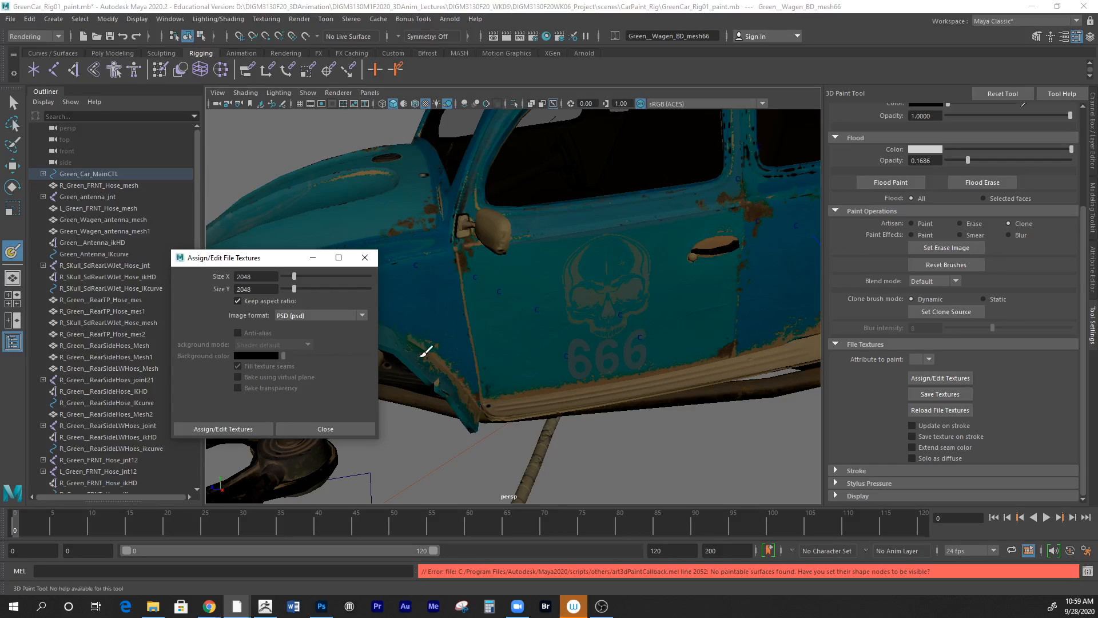
left_click(327, 434)
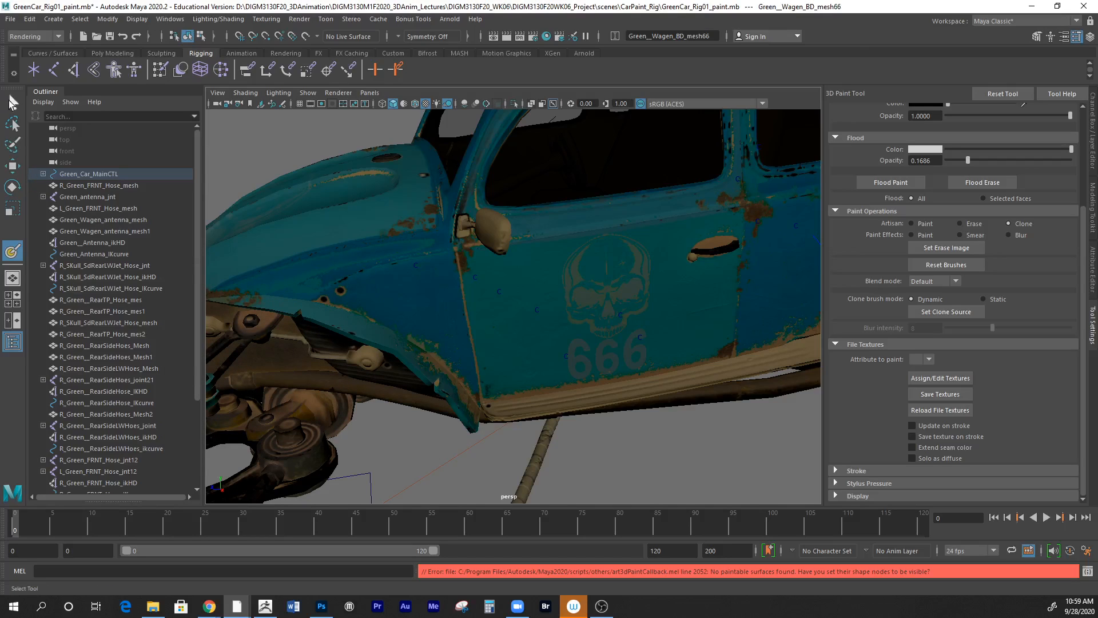
- Return to the Select Tool and show the body mesh's attributes together with its CarMat_Green material
left_click(13, 102)
right_click_drag(708, 376, 609, 355, "alt")
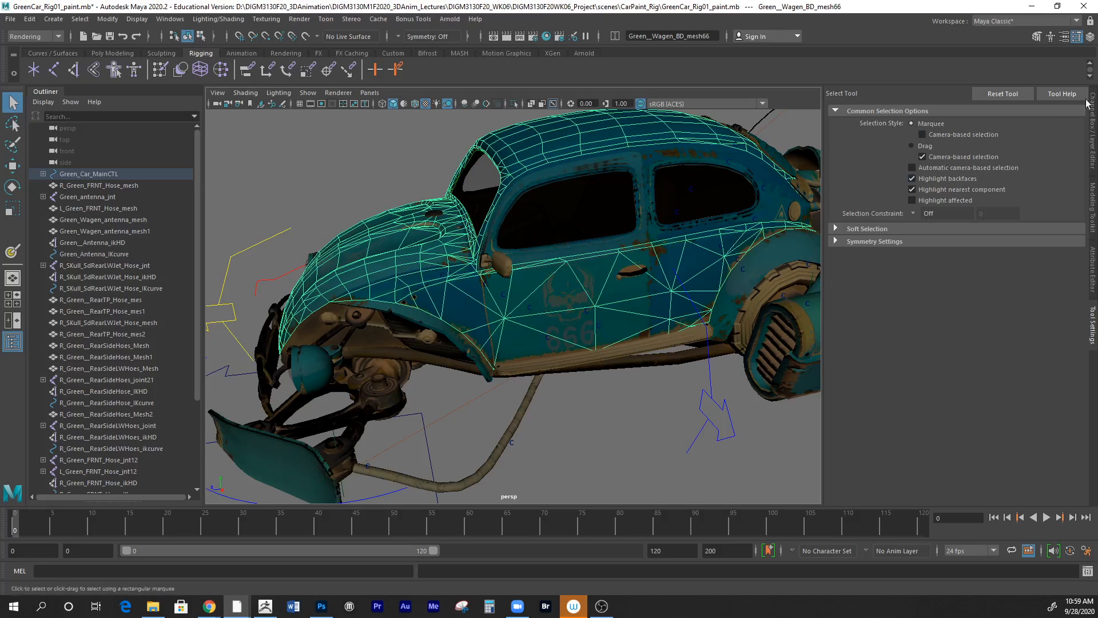
left_click(1064, 38)
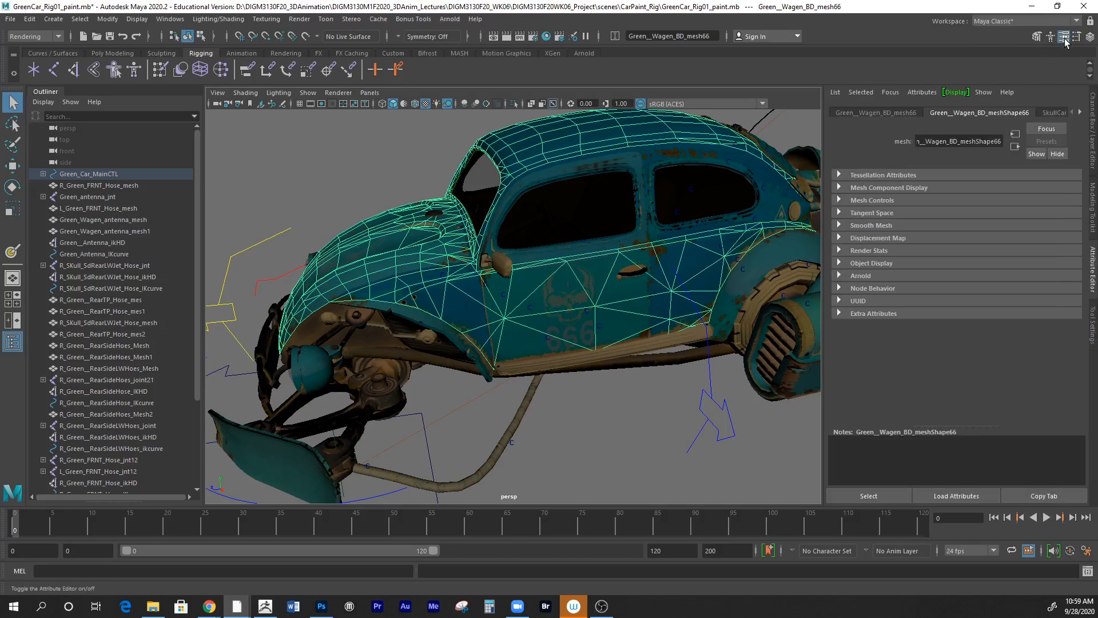
left_click(1081, 114)
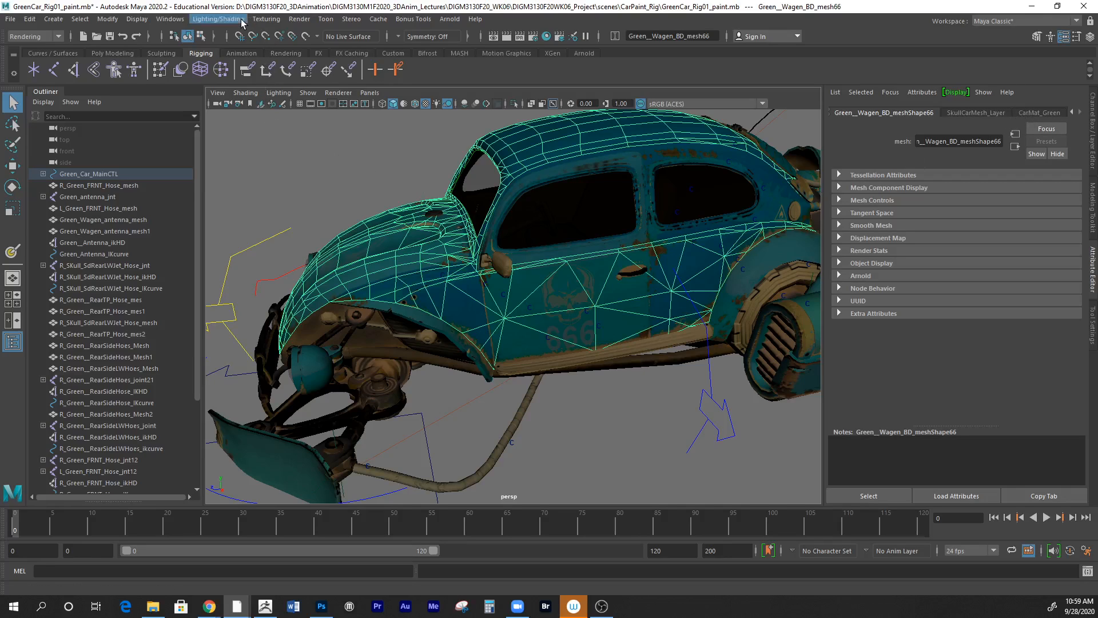
- Open the Hypergraph connections view and graph the input and output connections of the CarMat_Green material
left_click(170, 19)
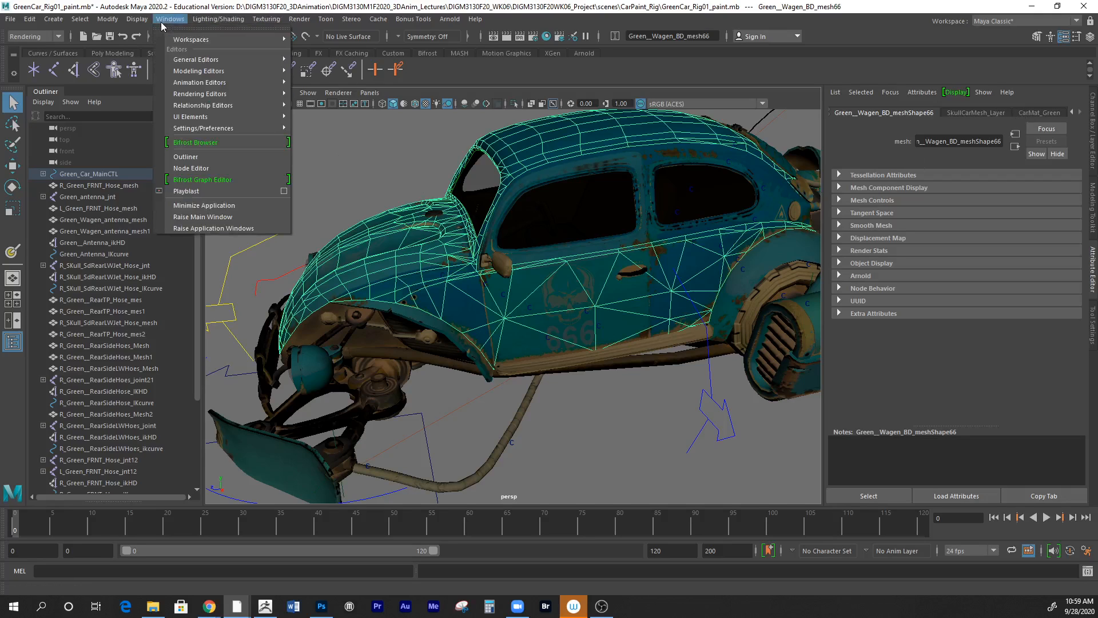
mouse_move(185, 60)
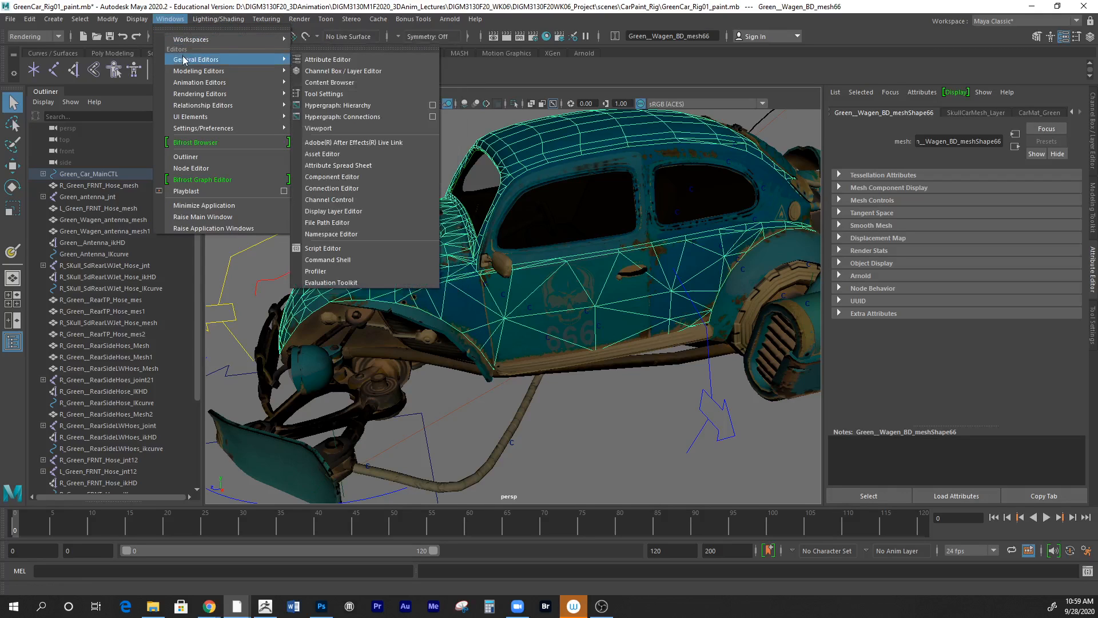
left_click(363, 117)
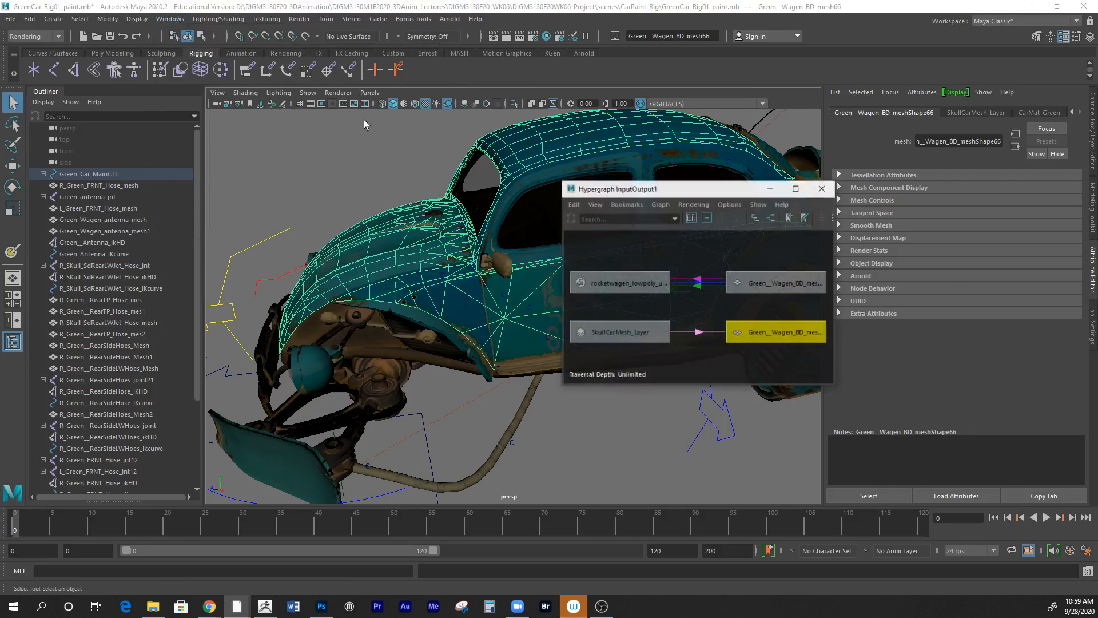
left_click_drag(736, 189, 268, 104)
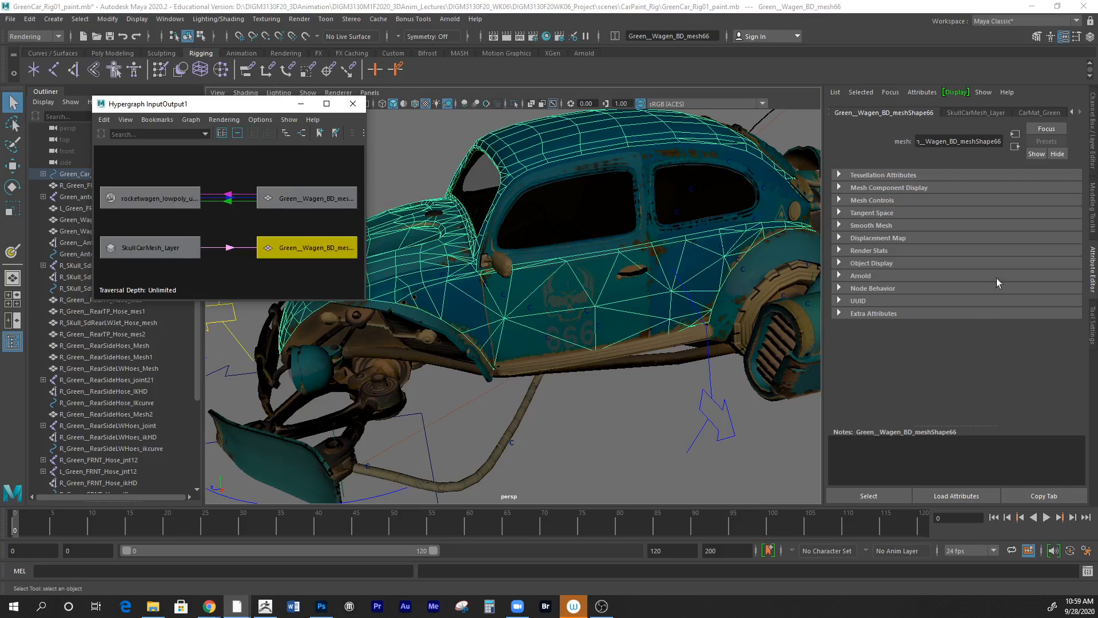
left_click(1040, 113)
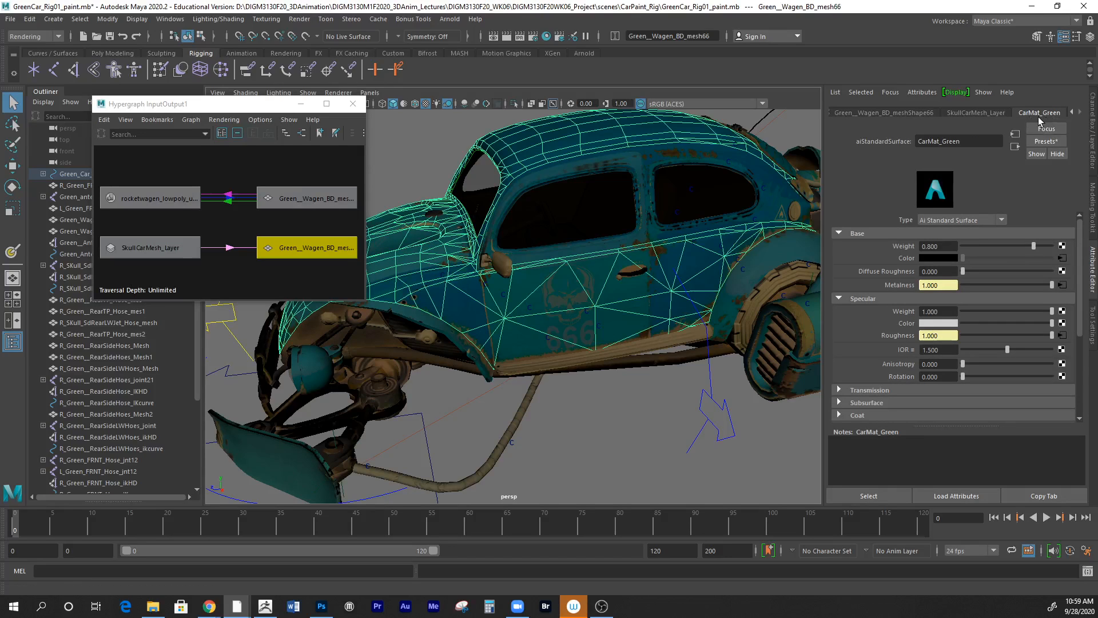
left_click(855, 496)
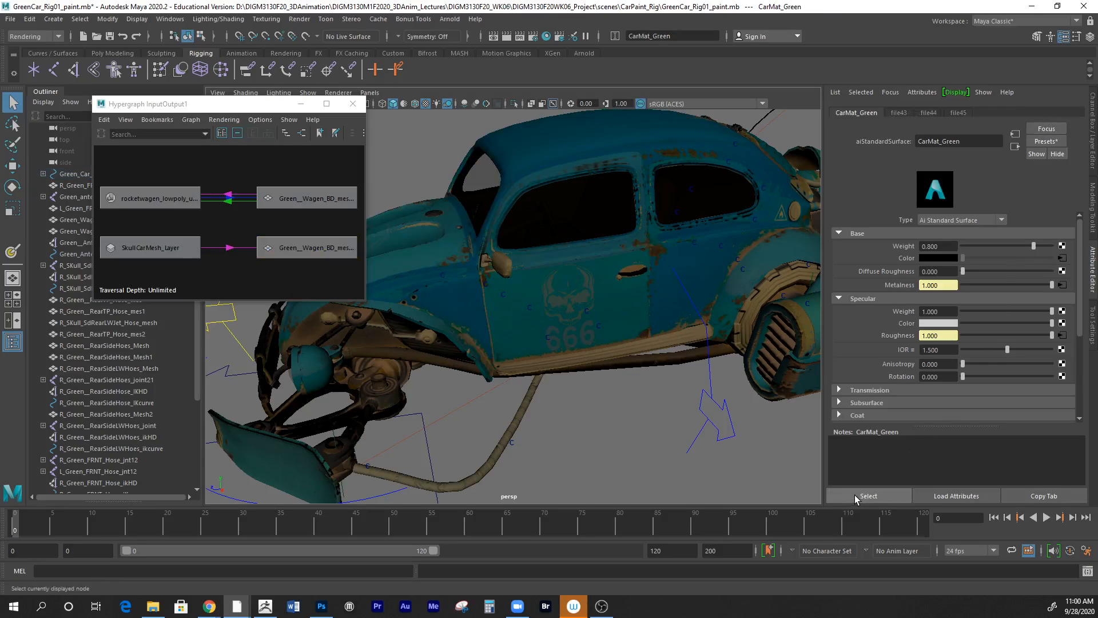
left_click(301, 133)
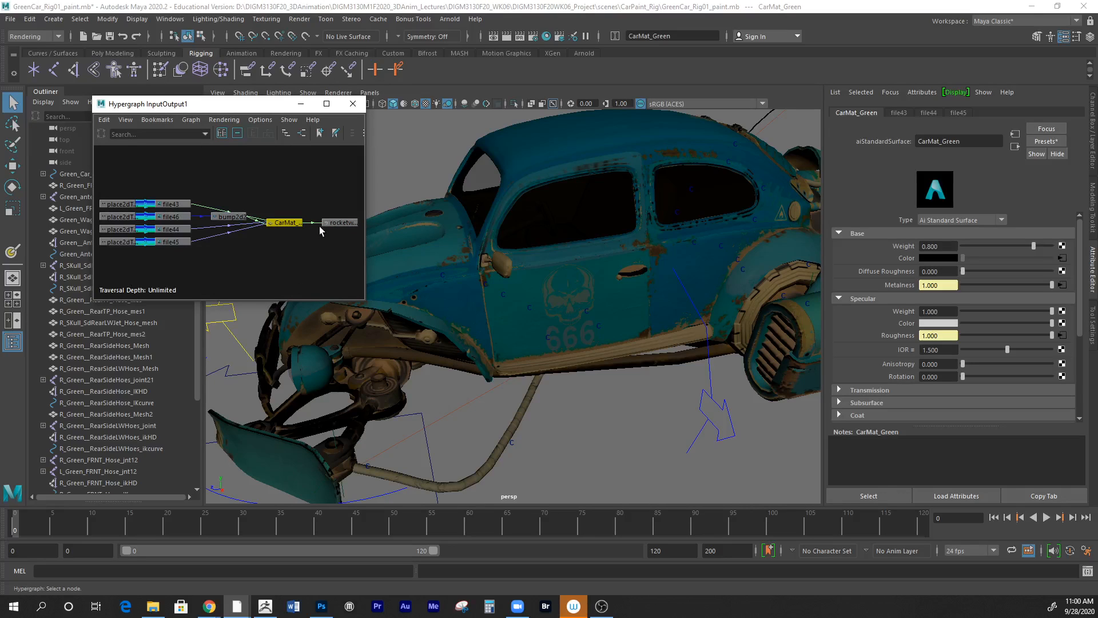
- Examine the shading group attached to CarMat_Green and graph its connections to the car's meshes in the Hypergraph
left_click_drag(336, 223, 329, 205)
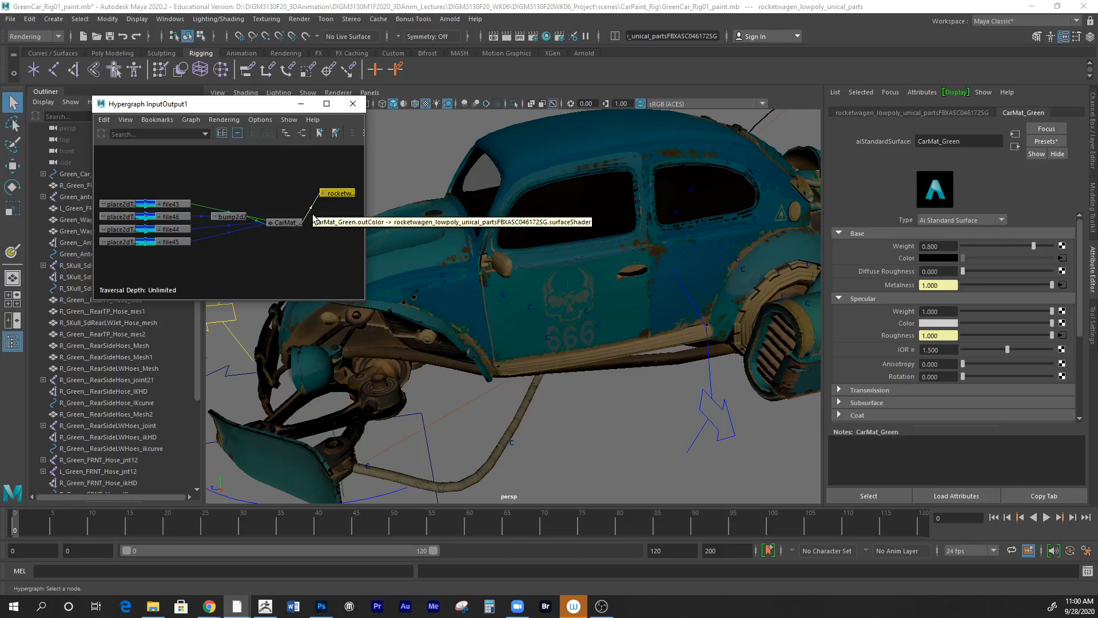
right_click(335, 192)
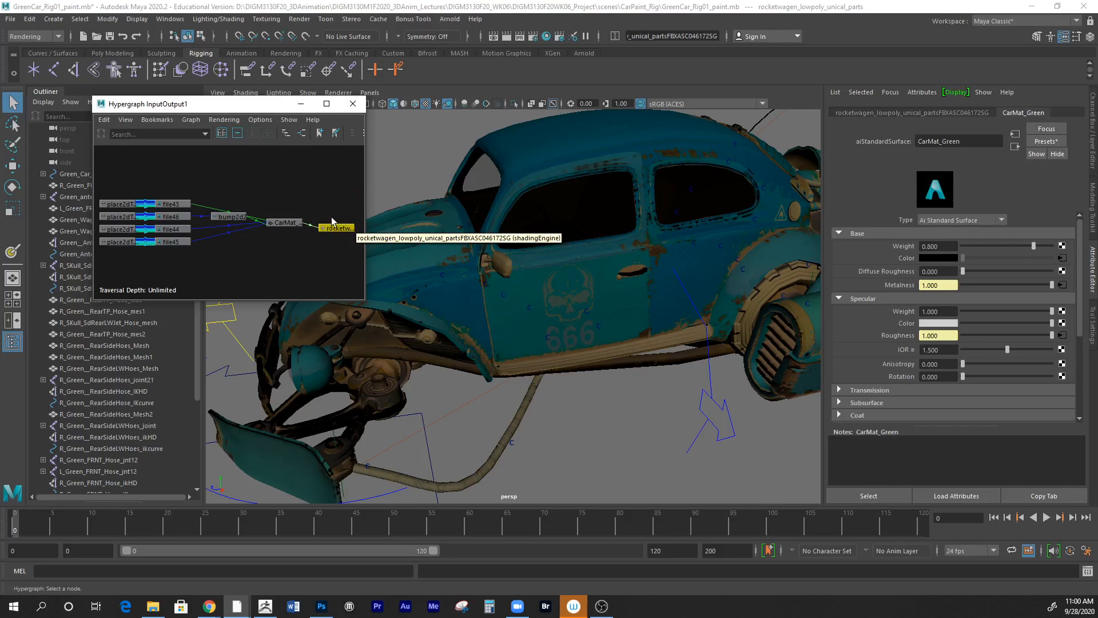
left_click_drag(337, 229, 338, 216)
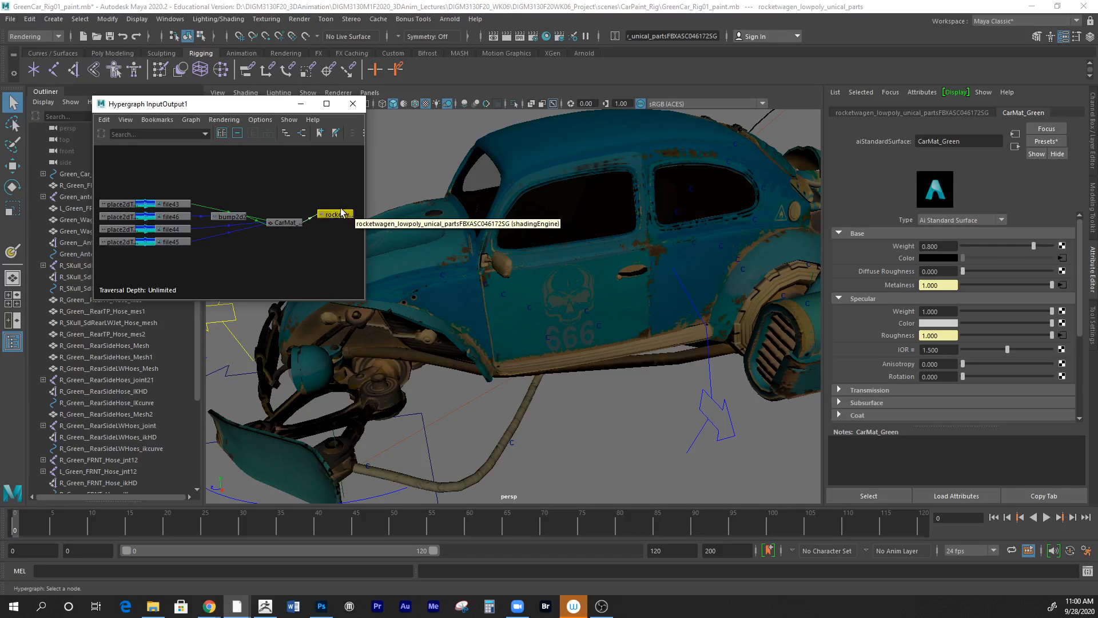
left_click(302, 135)
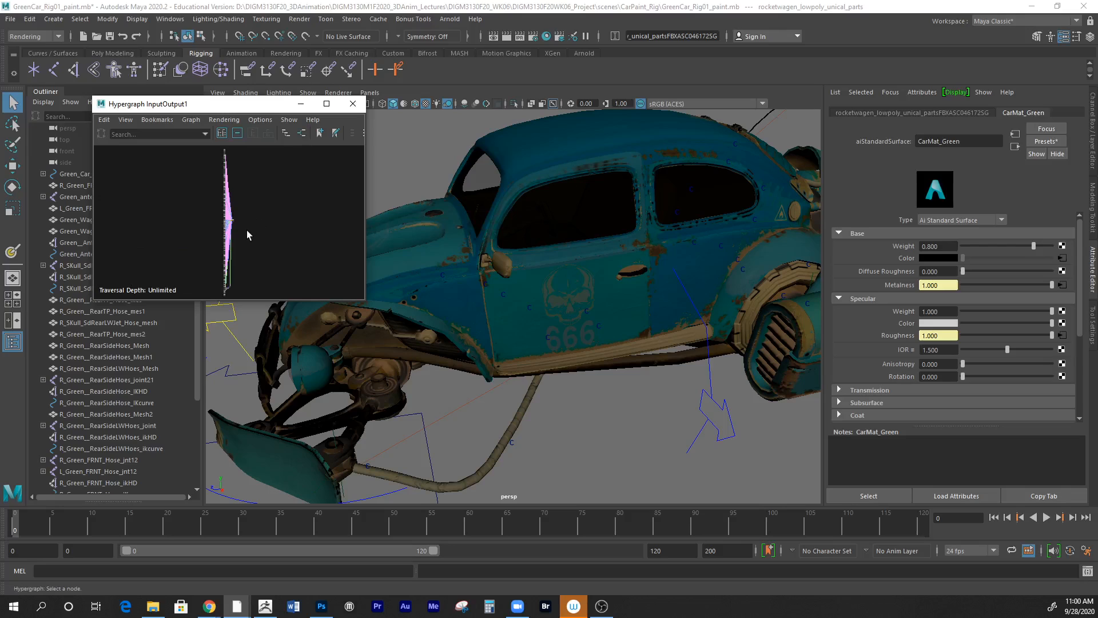
left_click(326, 104)
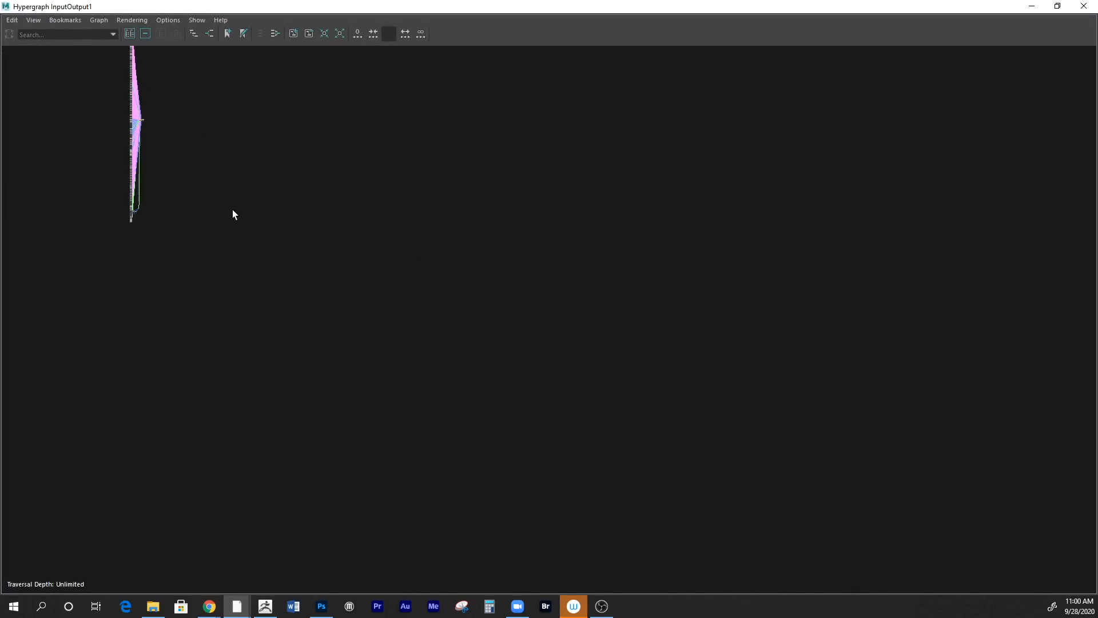
key("f")
right_click_drag(674, 399, 434, 372, "alt")
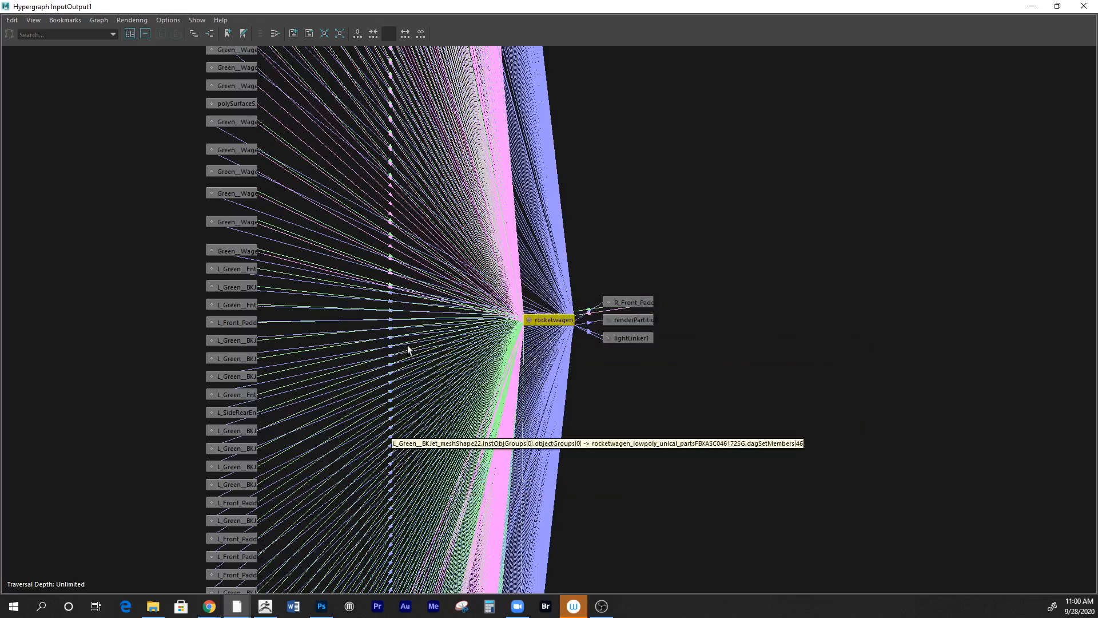
right_click_drag(581, 417, 365, 268, "alt")
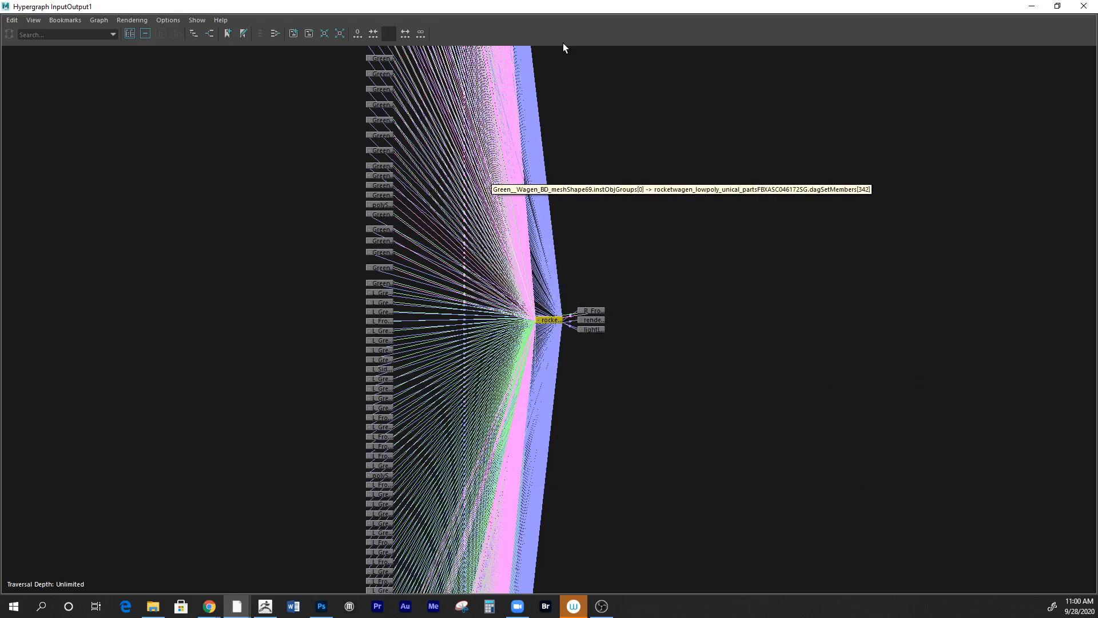
left_click_drag(550, 84, 425, 605)
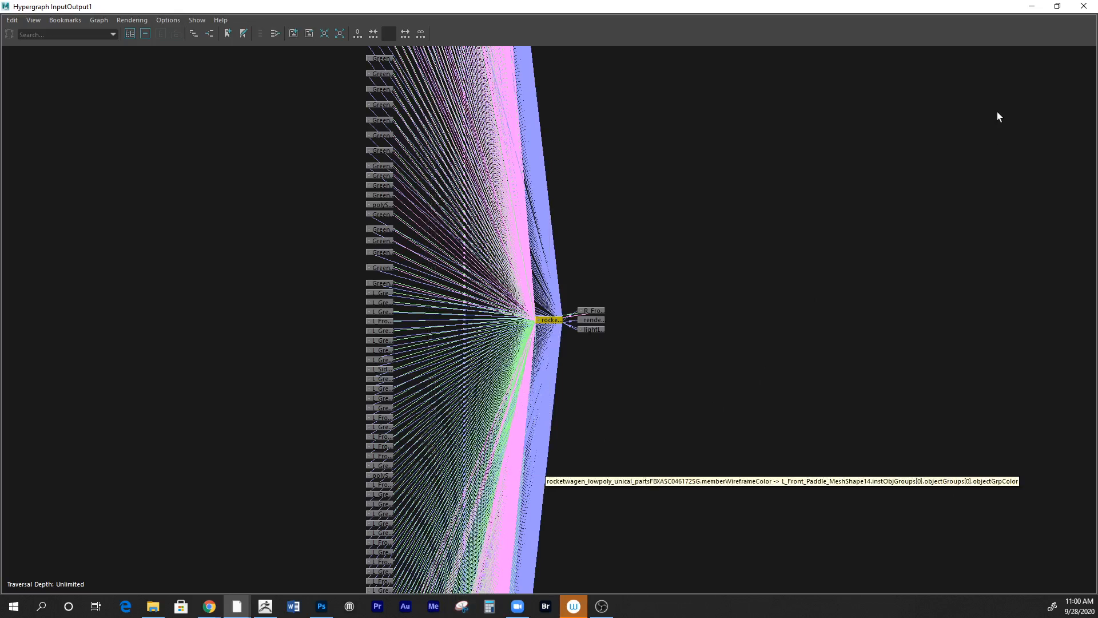
left_click(1057, 6)
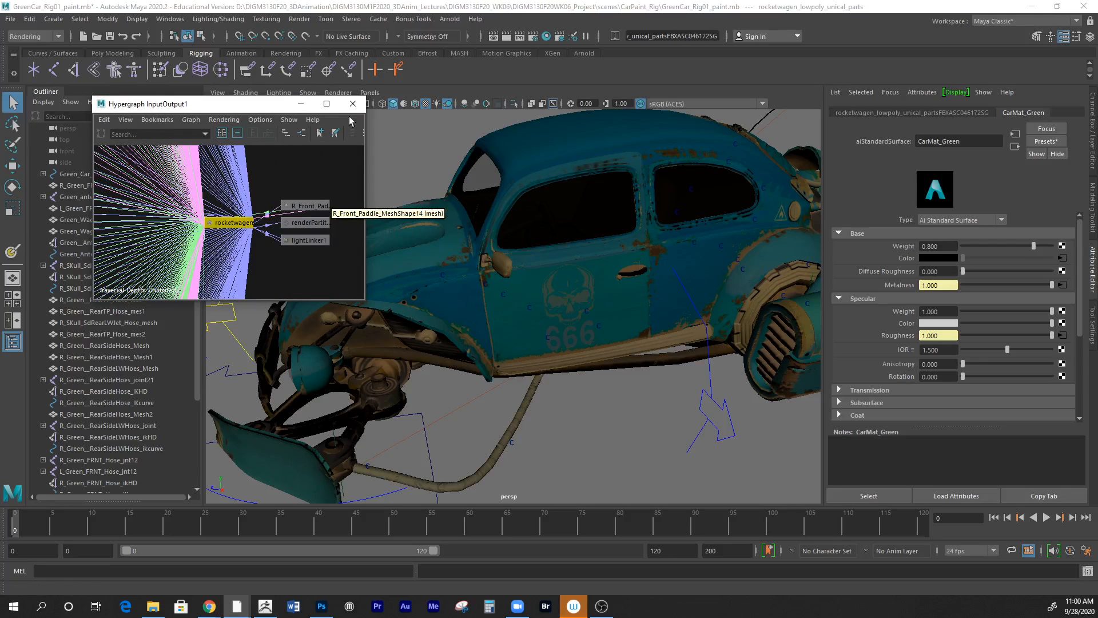
- Graph the CarMat_Green material's connections again and delete the rocketwagen shading group node attached to it
left_click(888, 497)
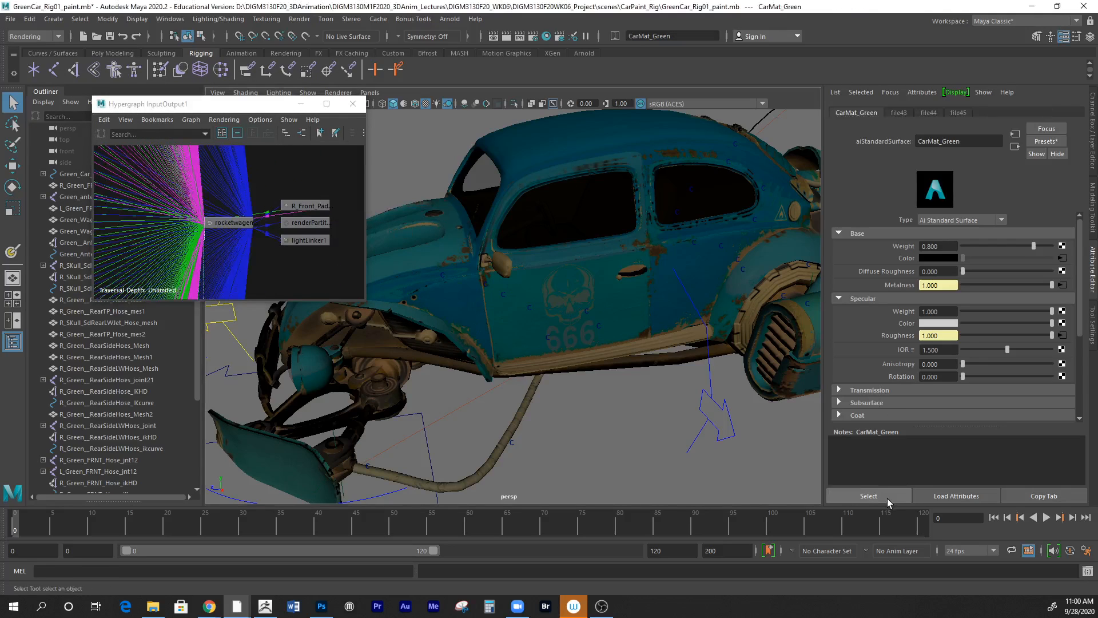
left_click(301, 133)
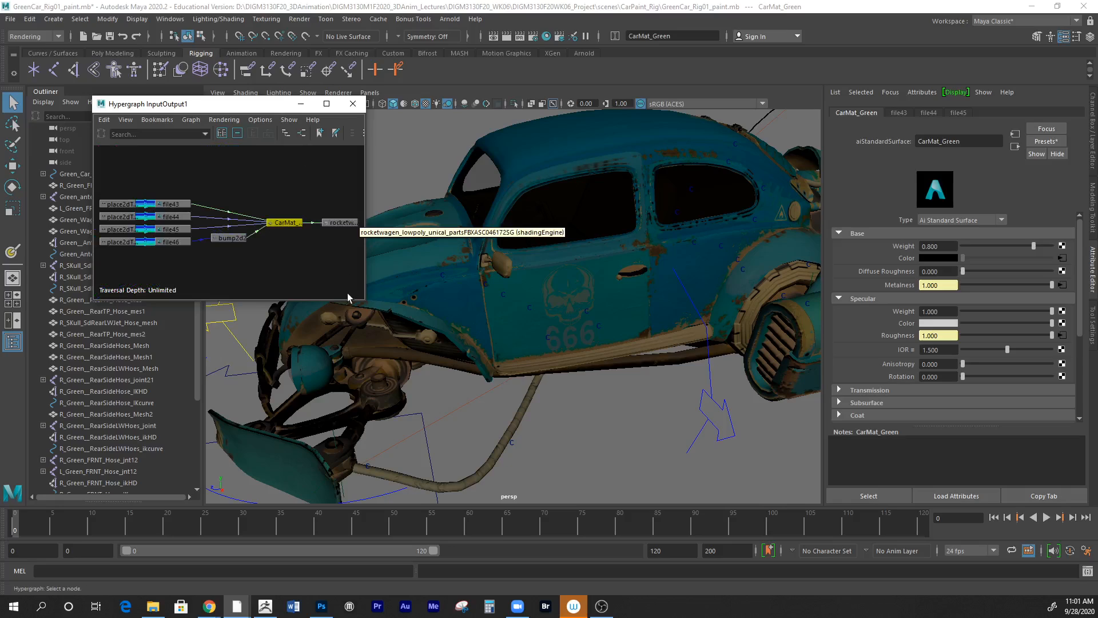
left_click_drag(345, 222, 328, 270)
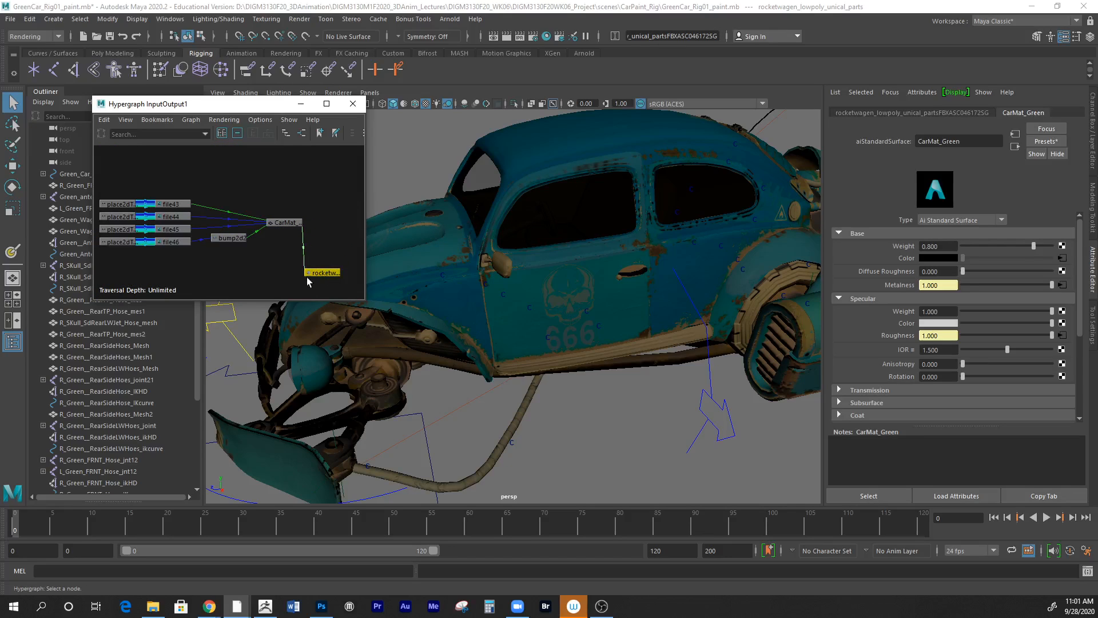
left_click_drag(324, 272, 339, 245)
key("Delete")
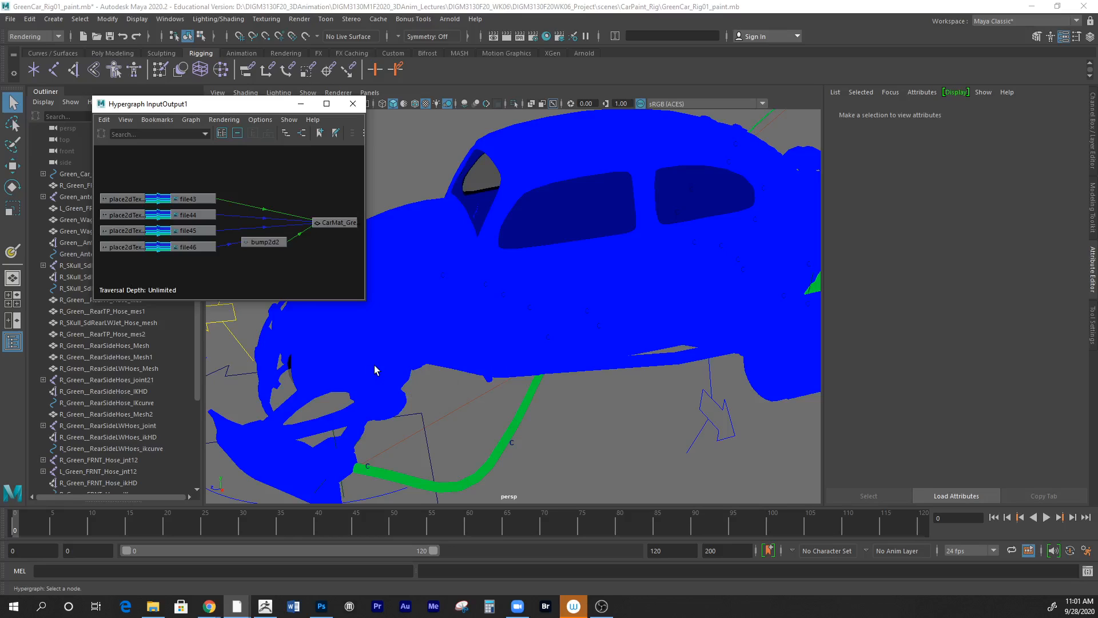
right_click_drag(571, 375, 456, 368, "alt")
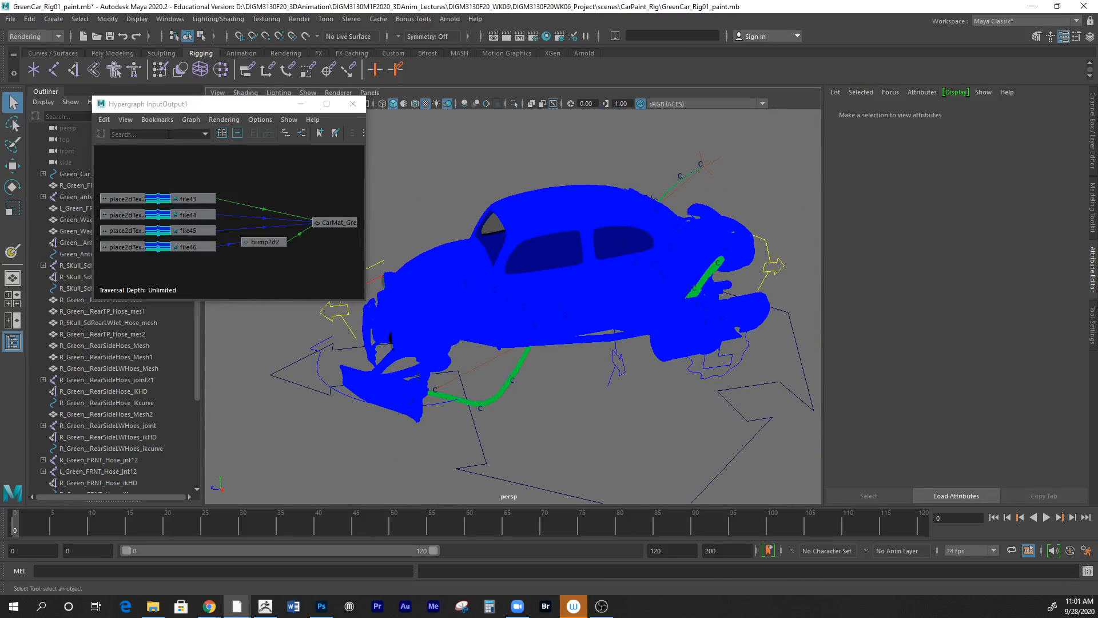
left_click_drag(189, 104, 120, 202)
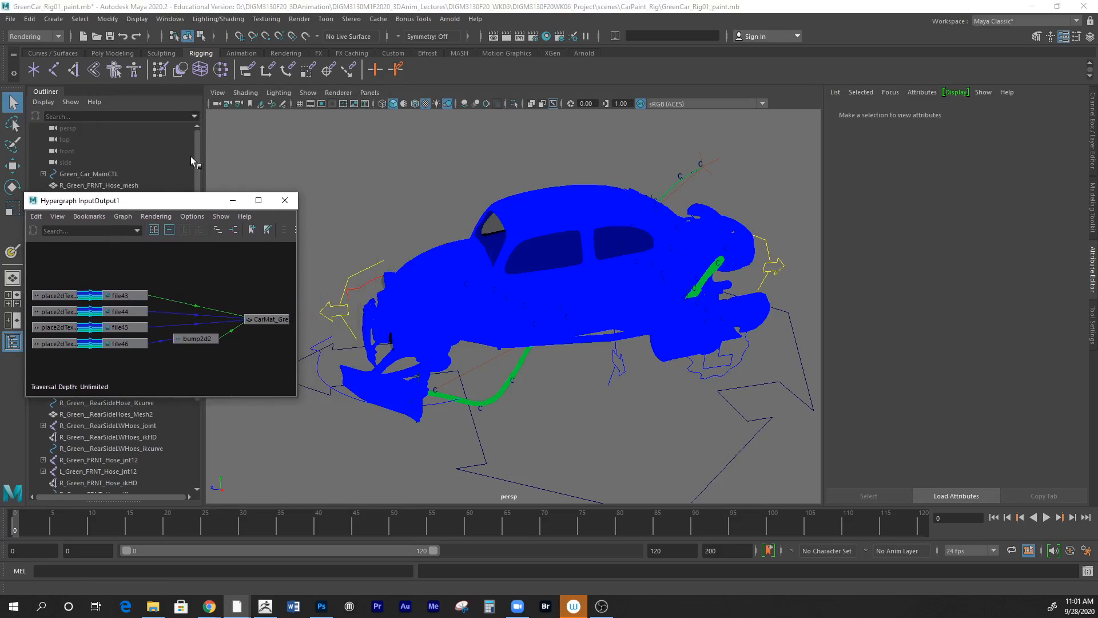
- Show only polygon objects in the perspective viewport so the rig curves and controls are hidden
left_click(309, 93)
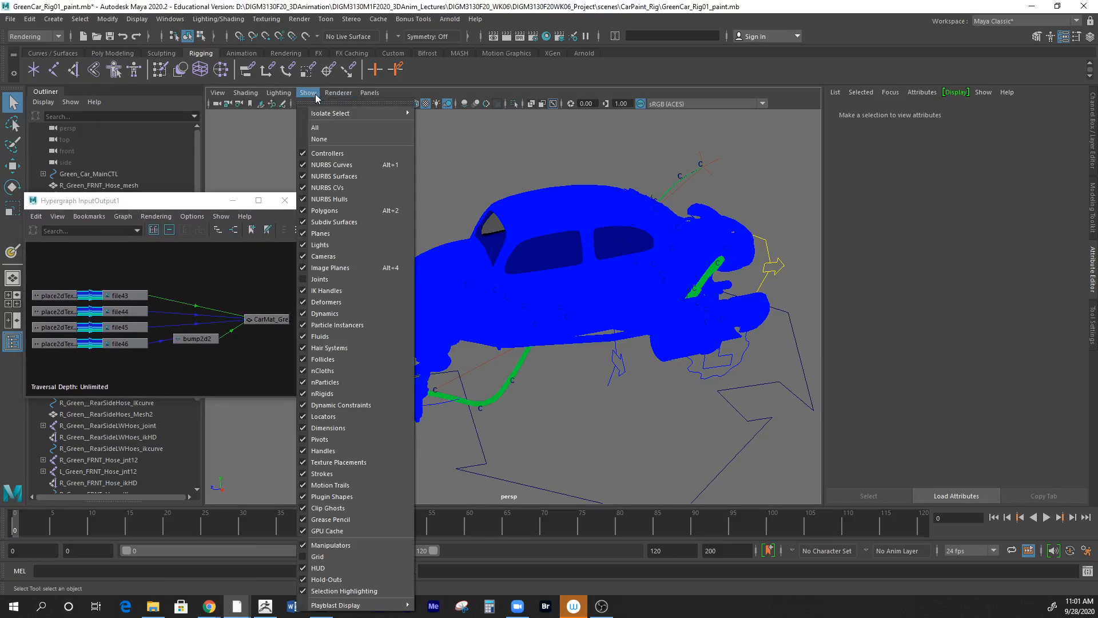
left_click(330, 138)
left_click(310, 93)
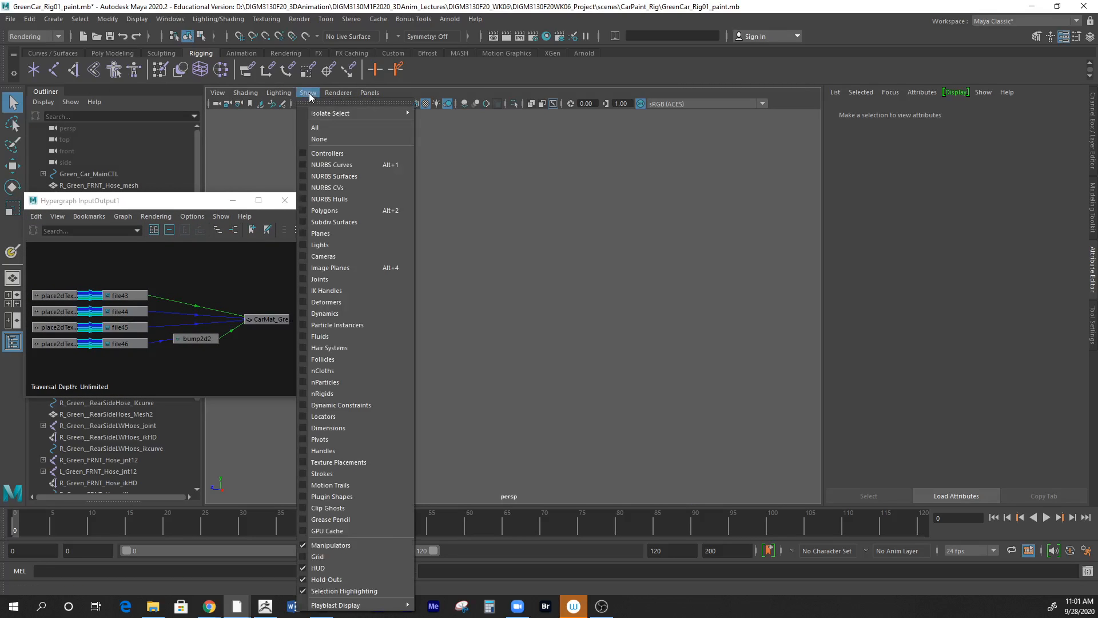
left_click(327, 211)
left_click_drag(539, 348, 583, 363, "alt")
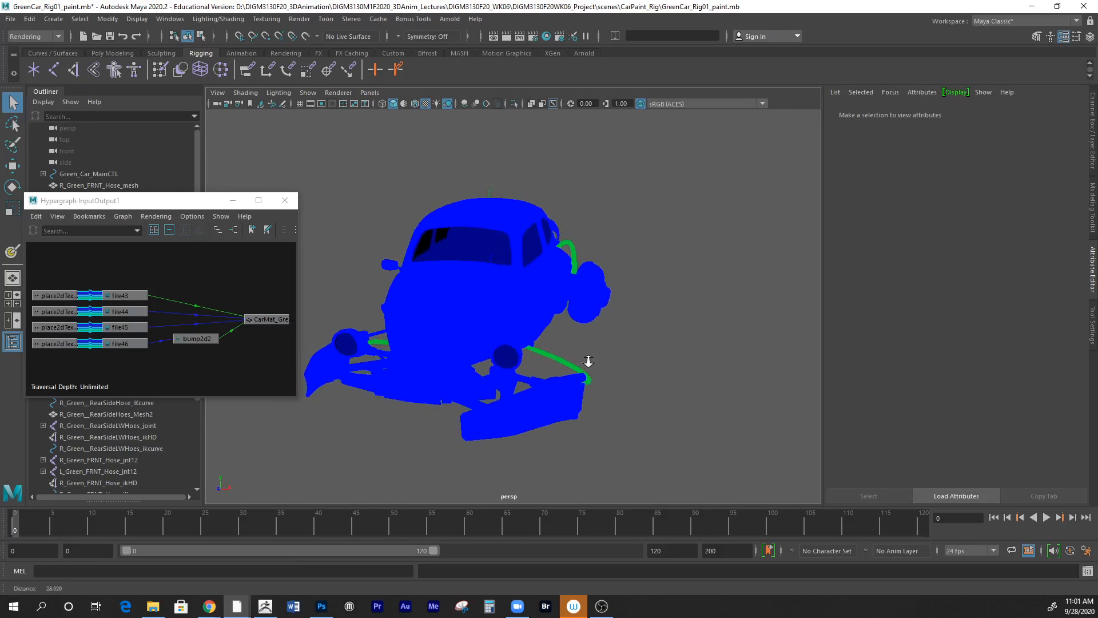
right_click_drag(583, 362, 620, 359, "alt")
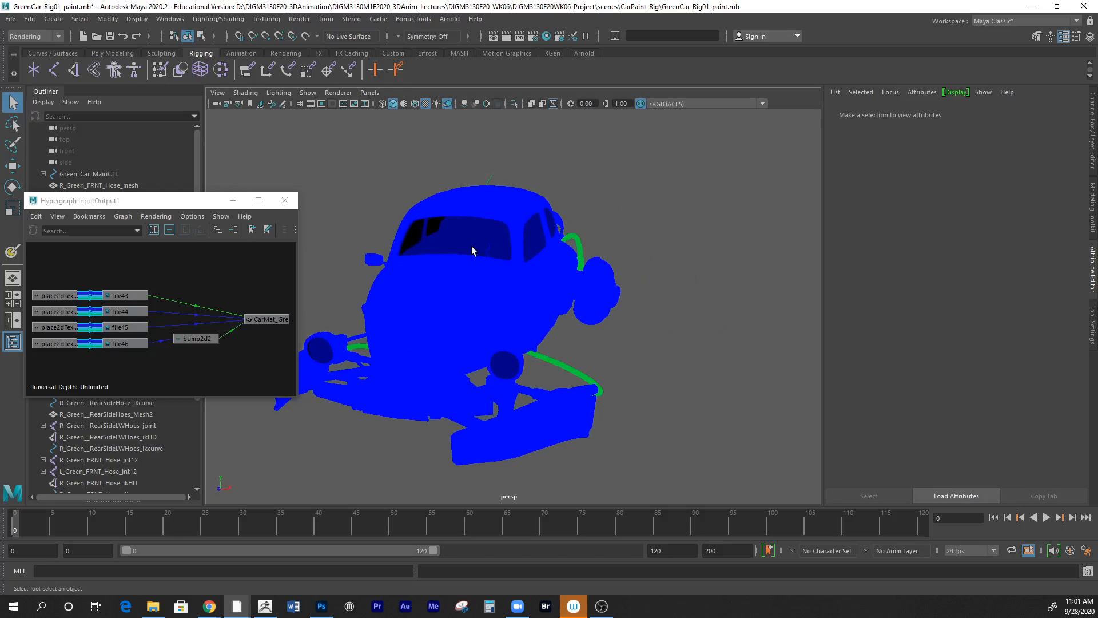
left_click_drag(590, 315, 469, 329, "alt")
- Expand the Green_Car_MainCTL hierarchy down to GreenCar_GP, open L_Green__BKJet_meshGP and select that group
left_click_drag(163, 203, 422, 367)
left_click(43, 173)
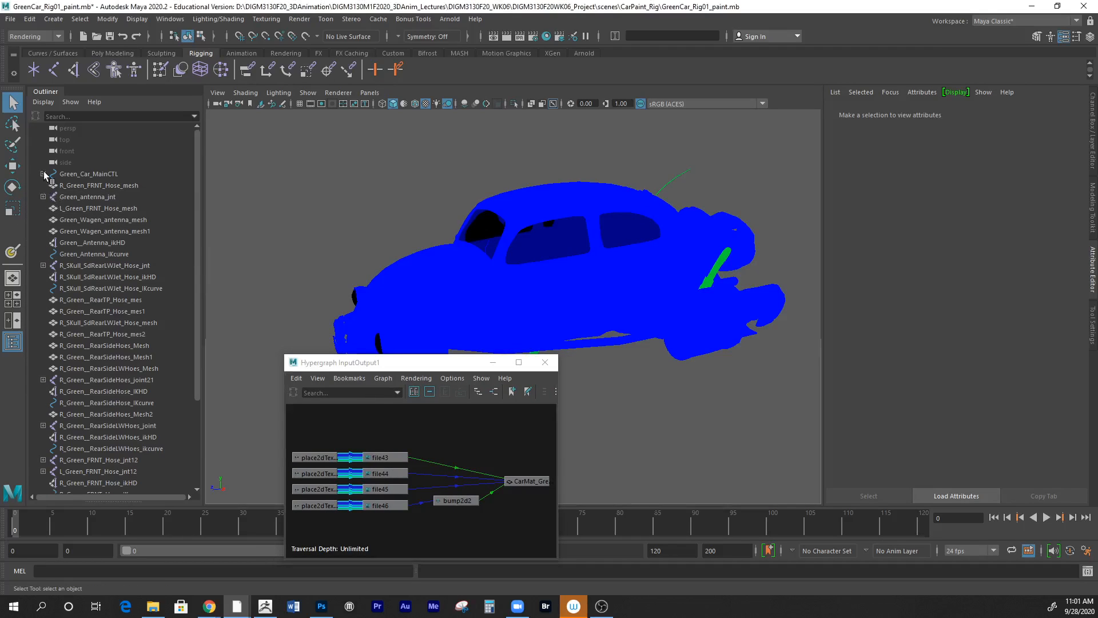
left_click(50, 185)
left_click(57, 196)
left_click(63, 207)
left_click(70, 219)
left_click(77, 231)
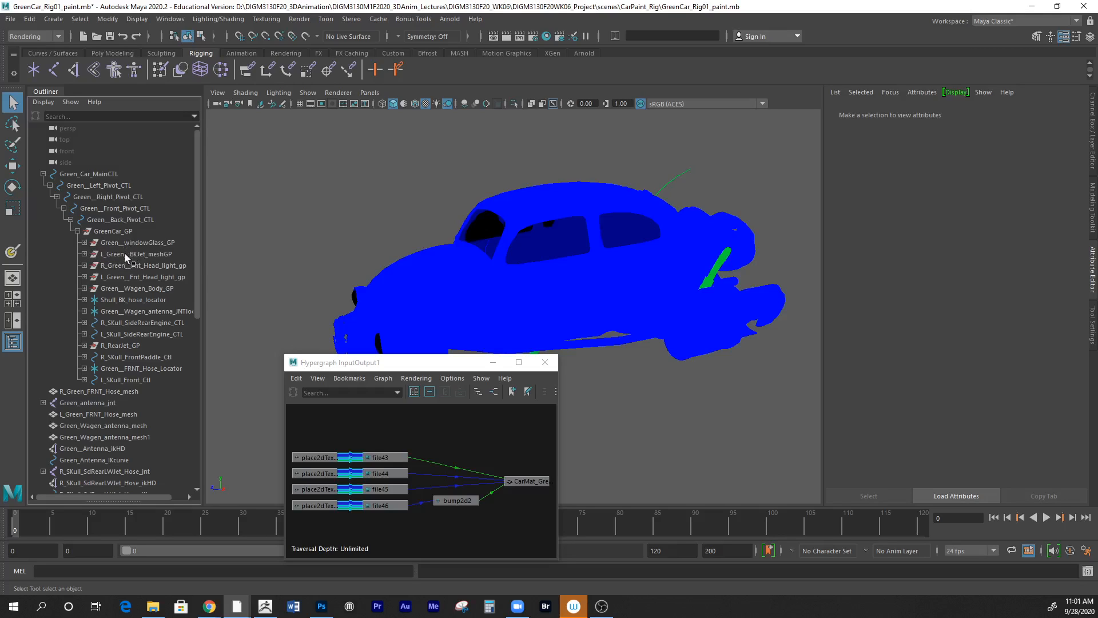
left_click(83, 254)
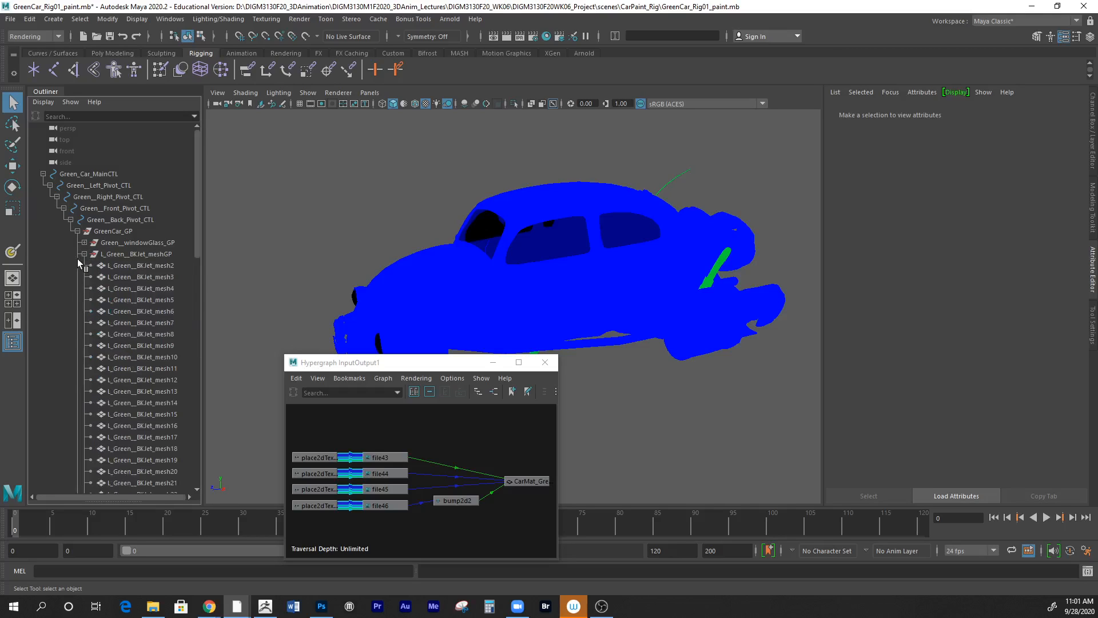
left_click(140, 255)
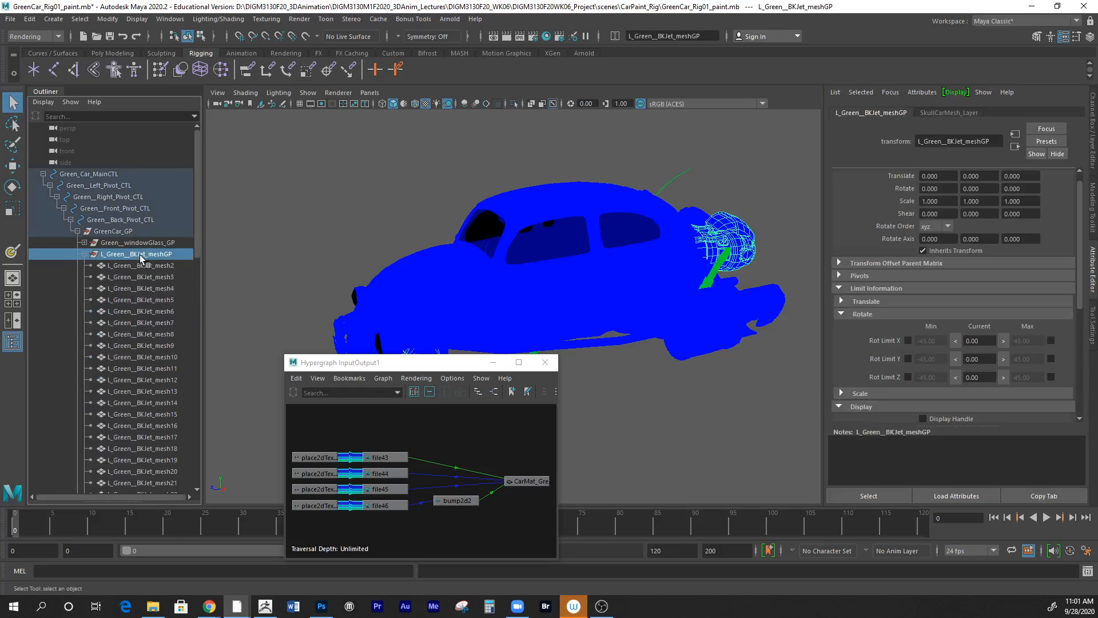
- Open the Hypershade, enlarge its material swatches and arrange the window so the materials and the car are both visible
left_click_drag(427, 368, 392, 357)
left_click(545, 37)
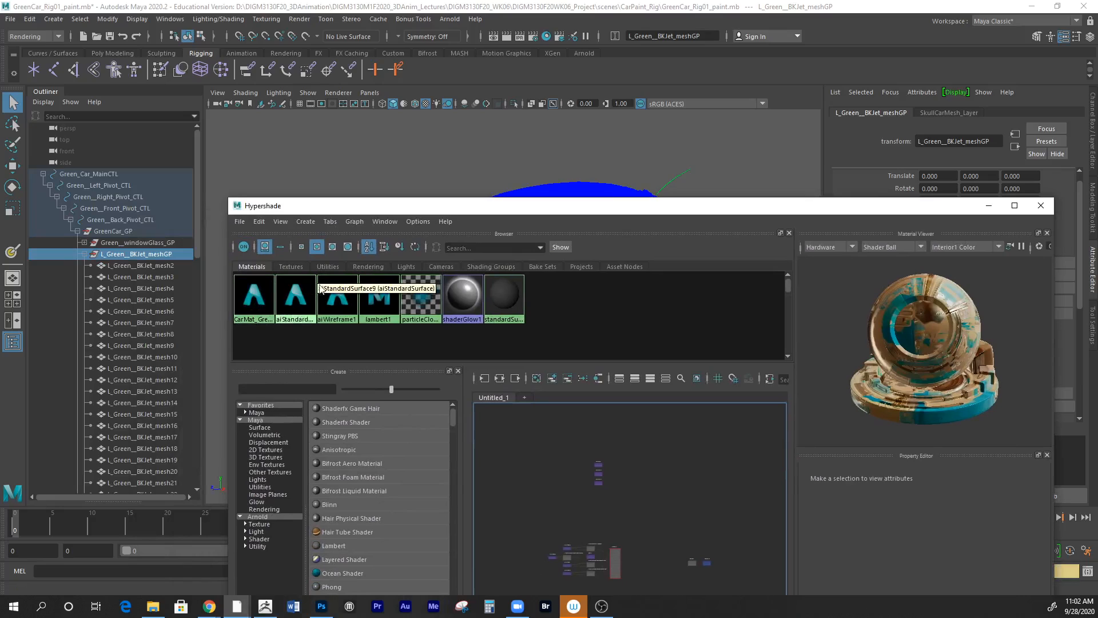
left_click(347, 247)
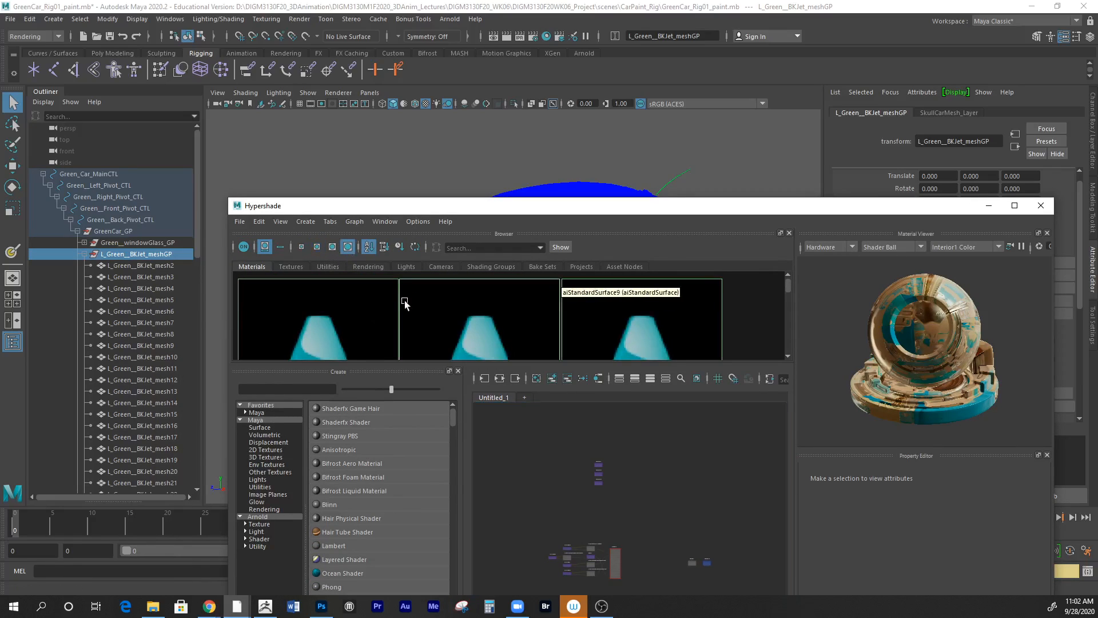
scroll(424, 300, "down", 3)
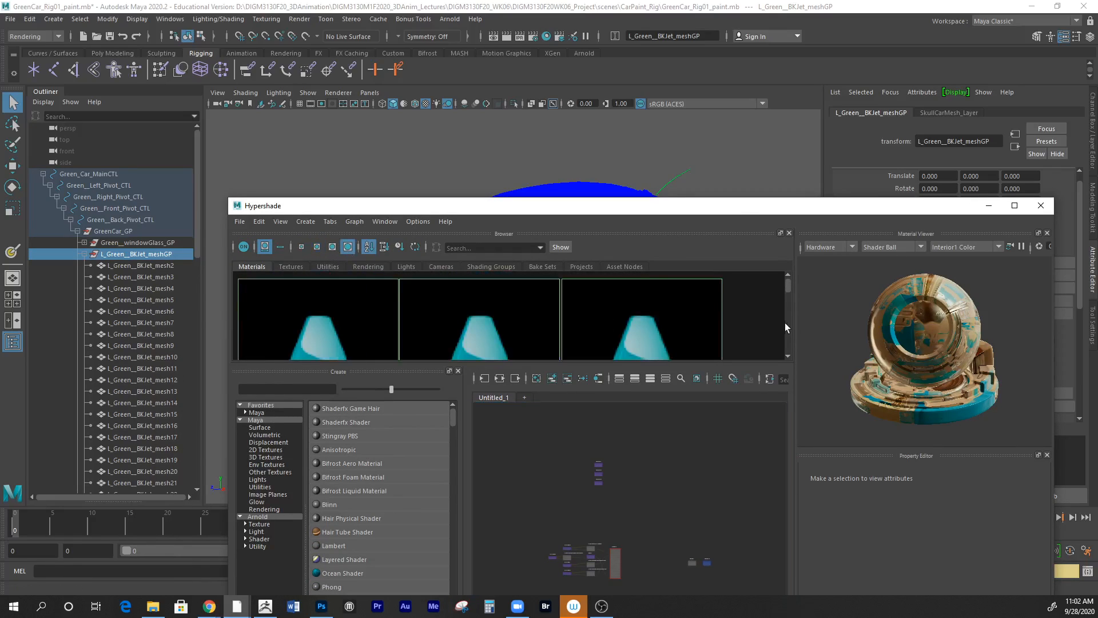
left_click_drag(739, 199, 747, 113)
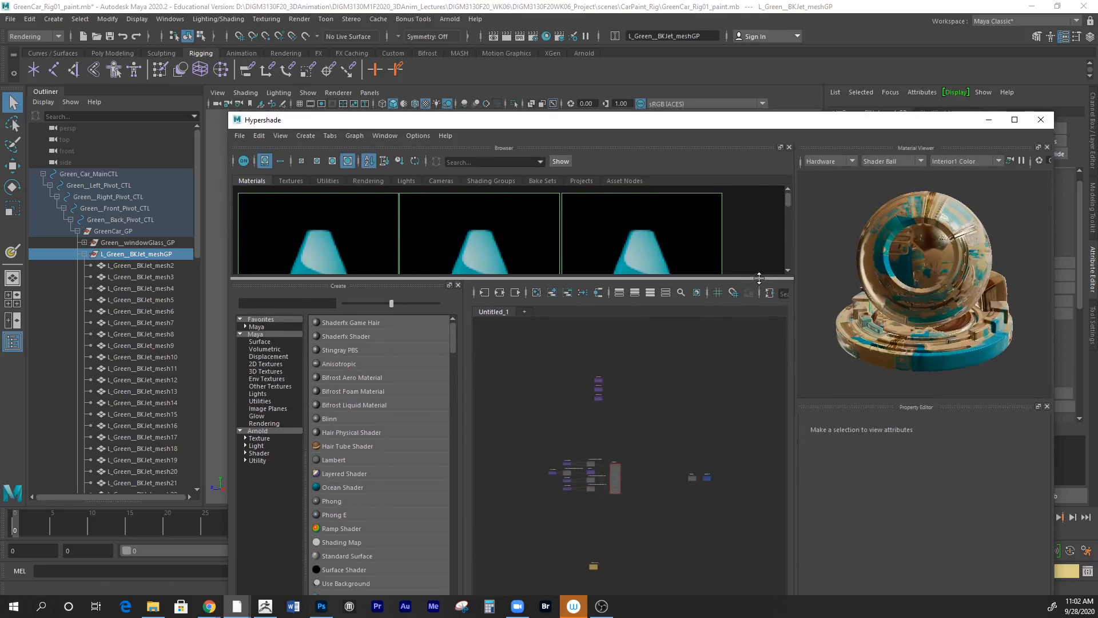
left_click_drag(762, 280, 747, 403)
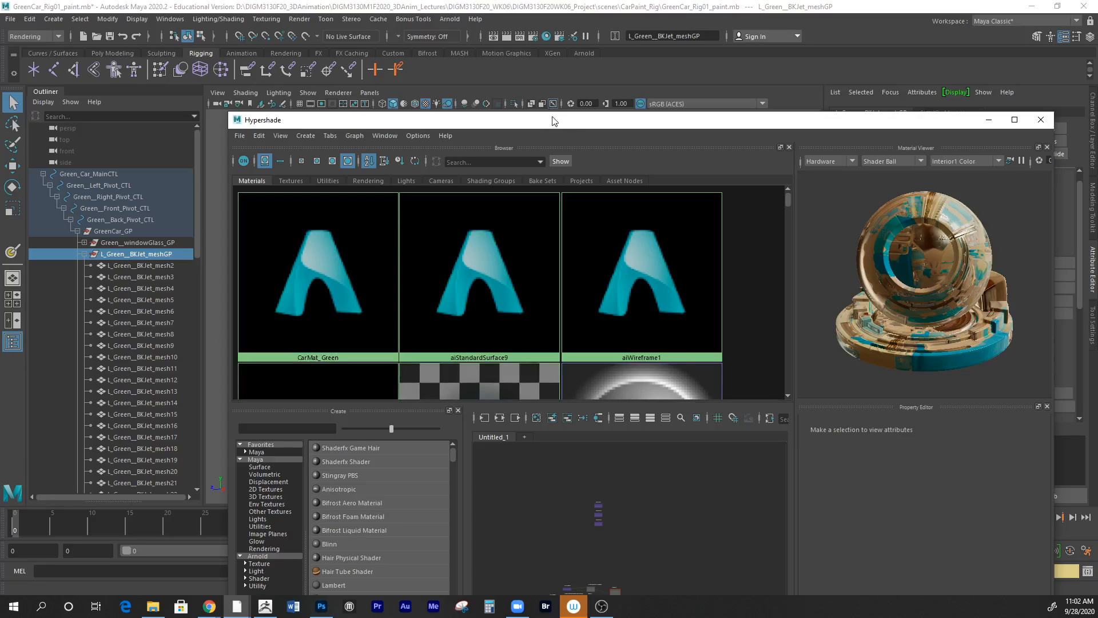
left_click_drag(569, 125, 940, 237)
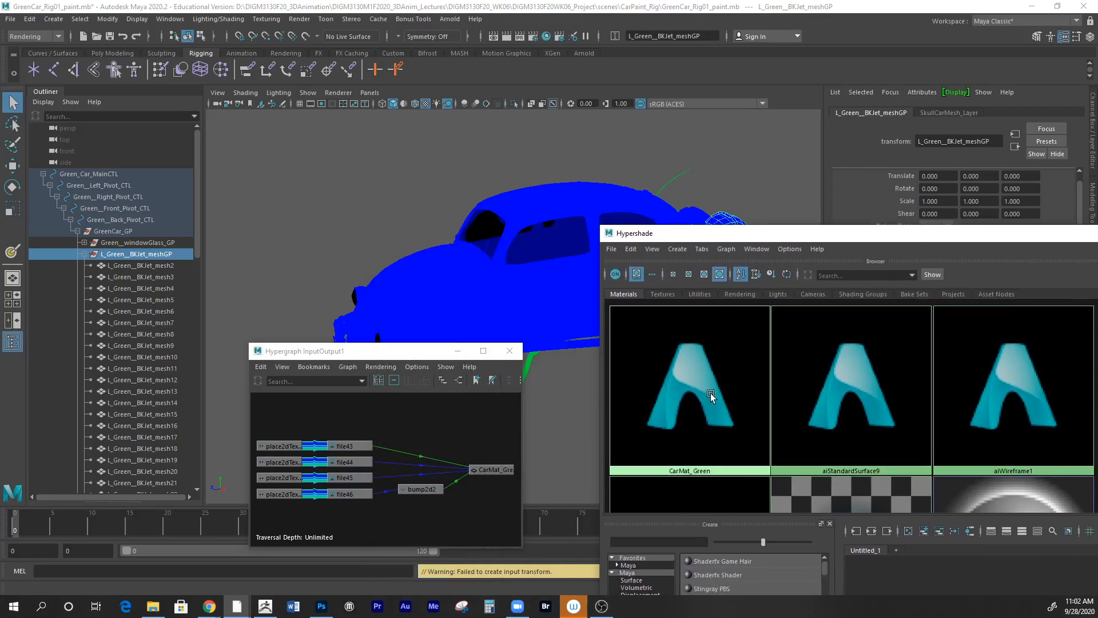
- Try to assign the CarMat_Green material to the L_Green__BKJet_meshGP group
left_click(171, 257)
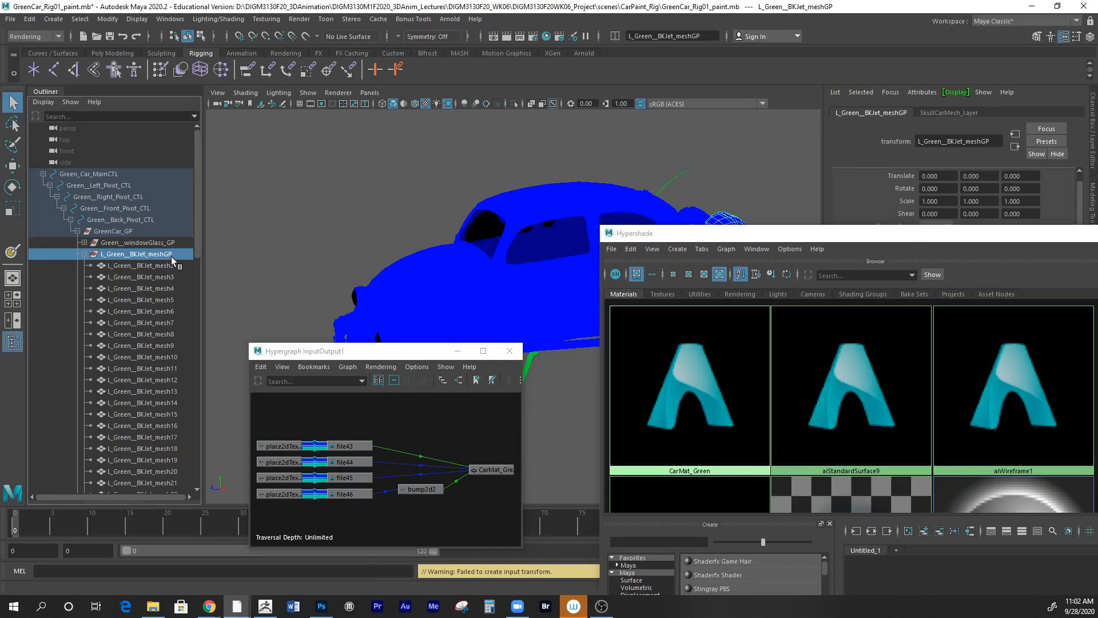
left_click_drag(758, 234, 765, 295)
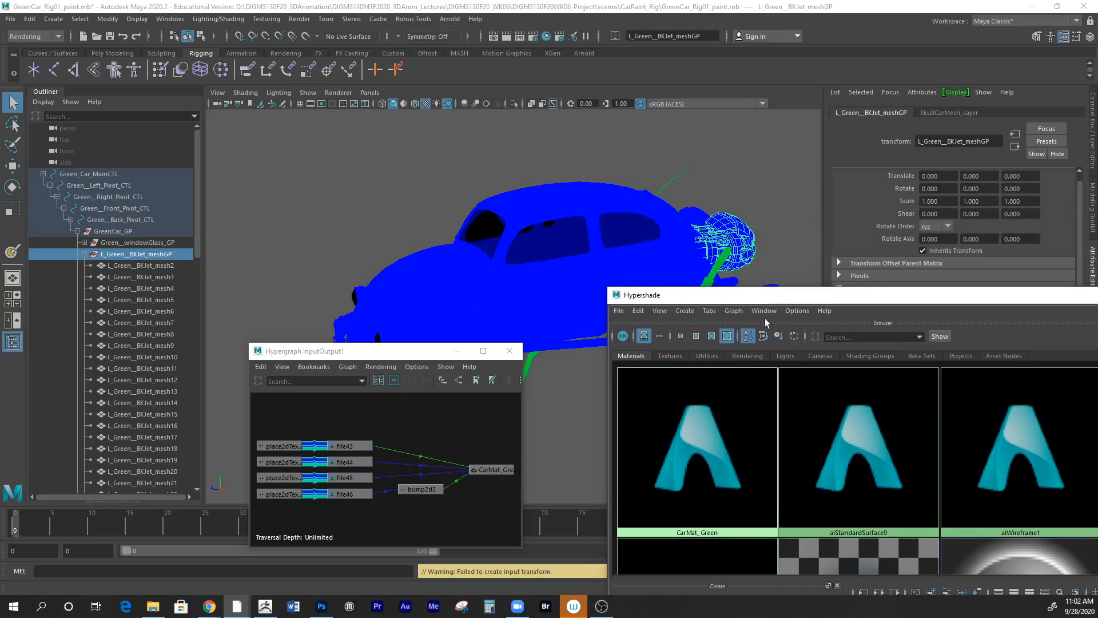
right_click(730, 423)
left_click(730, 393)
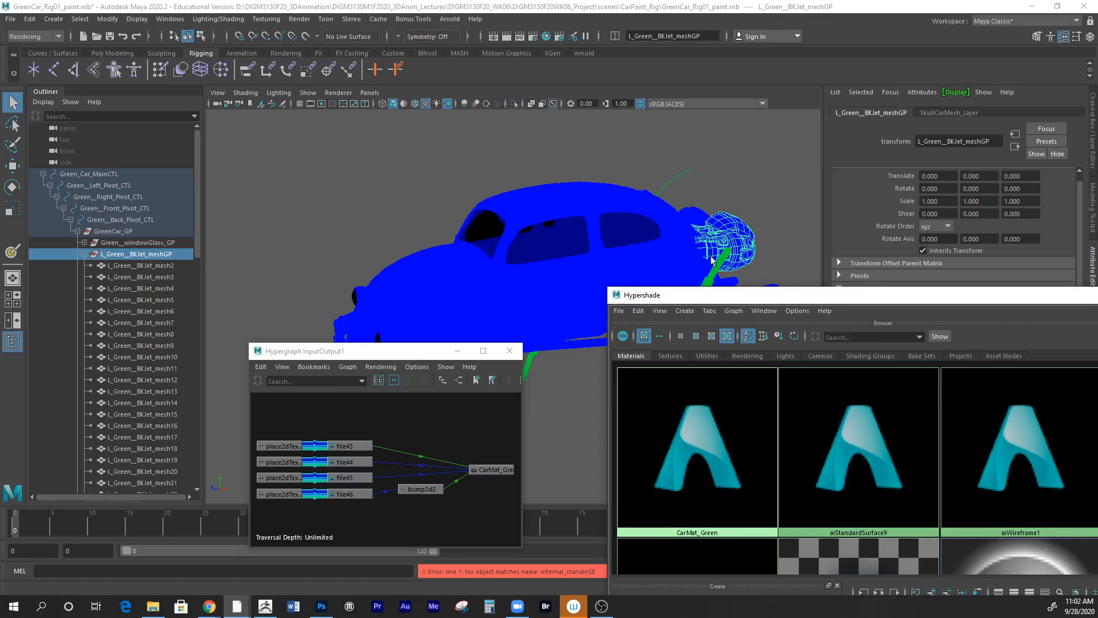
- Select the rear jet meshes L_Green__BKJet_mesh2 through L_Green__BKJet_mesh28 and assign the CarMat_Green material to them
left_click(109, 265)
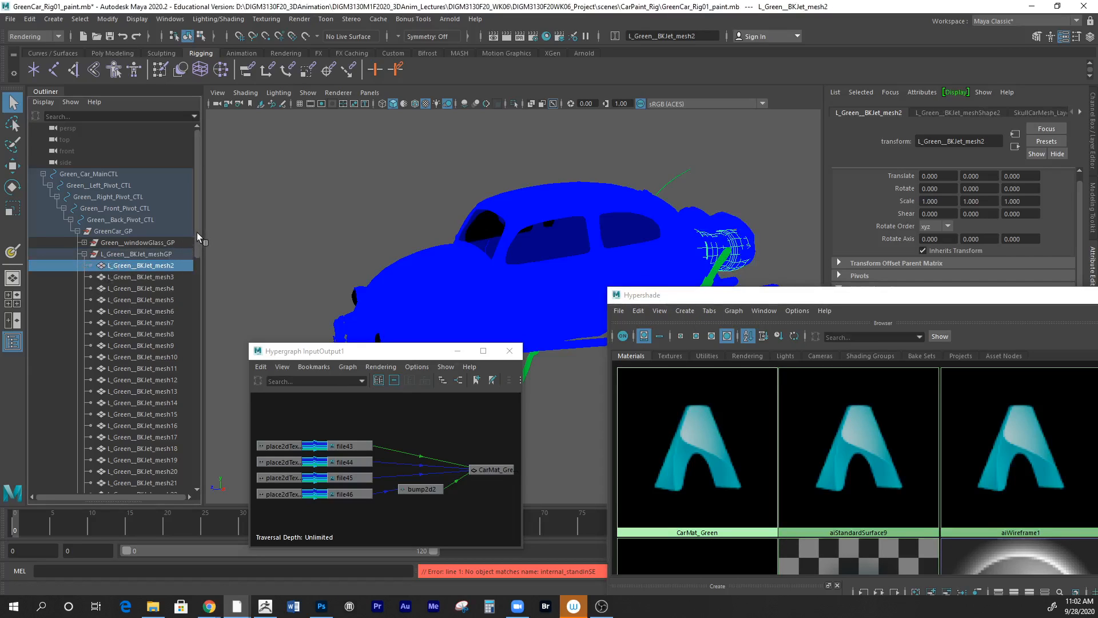
left_click_drag(198, 239, 197, 300)
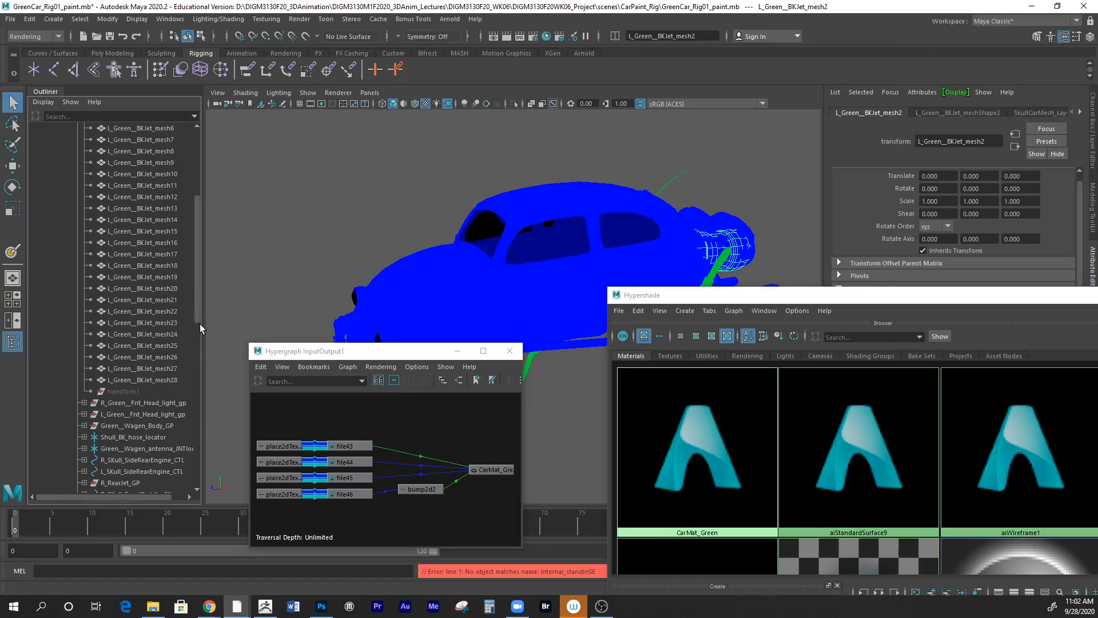
left_click(156, 379, "shift")
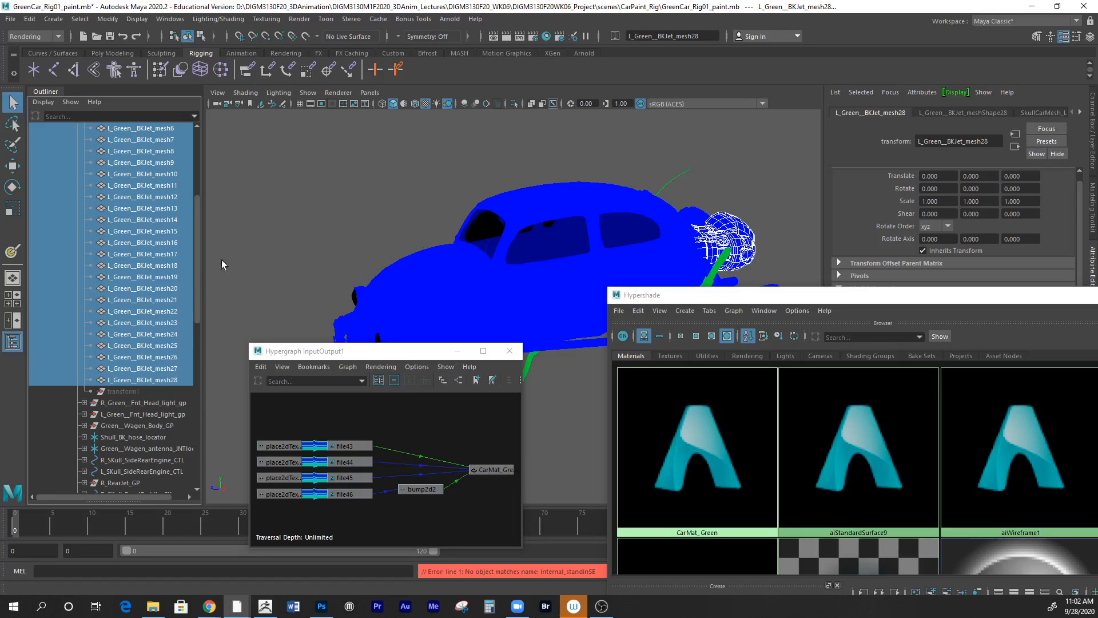
right_click_drag(669, 441, 670, 411)
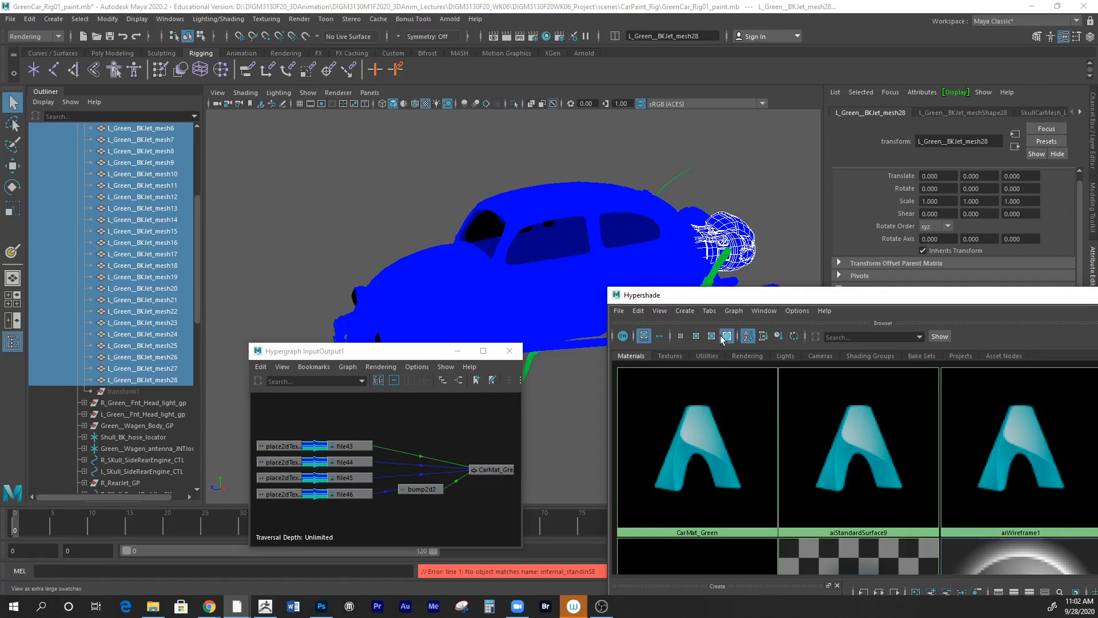
left_click_drag(781, 241, 703, 343, "alt")
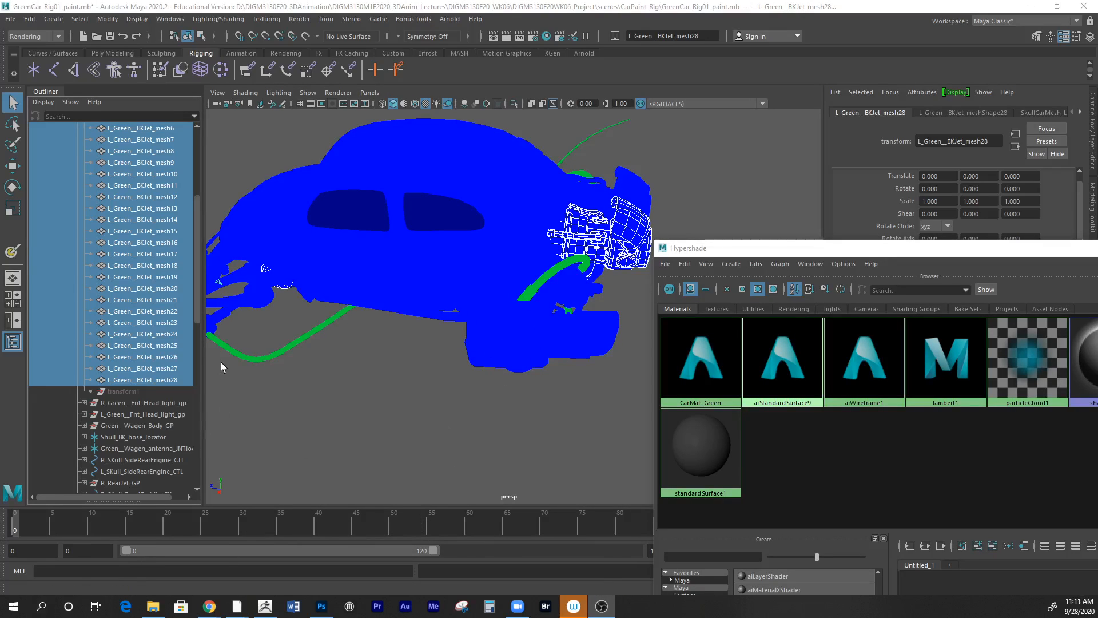
left_click_drag(830, 248, 853, 177)
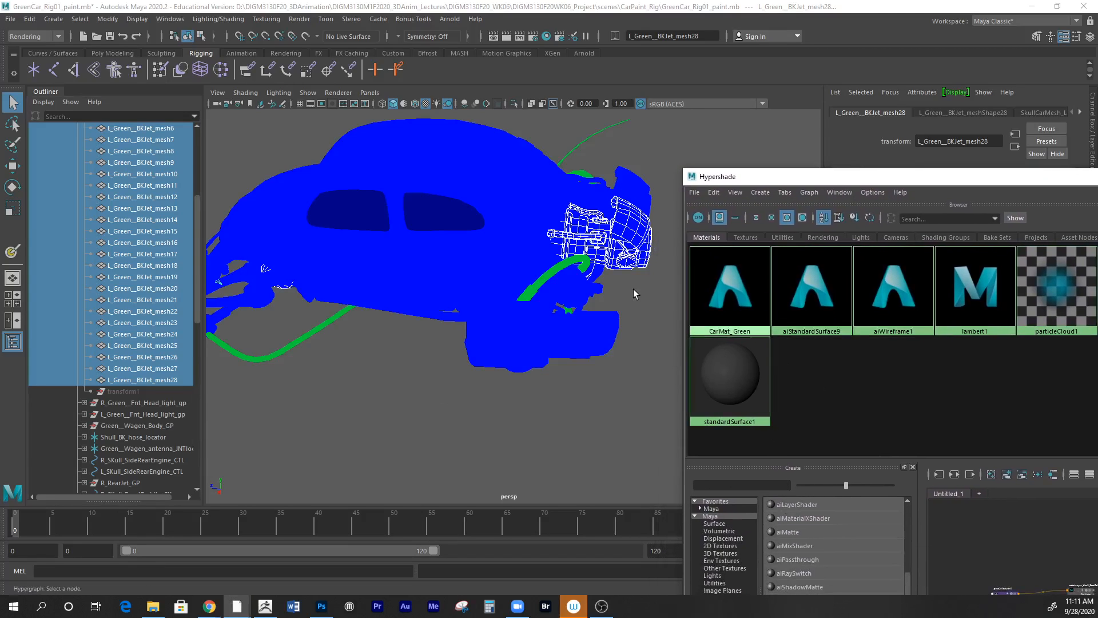
right_click(723, 287)
right_click_drag(723, 286, 734, 254)
left_click(653, 342)
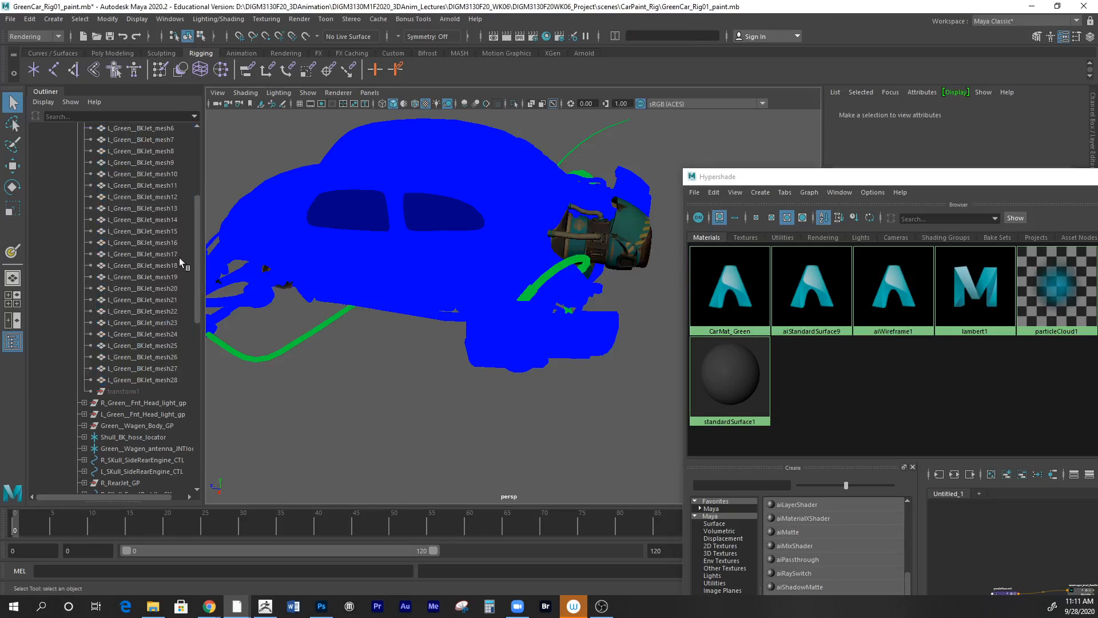
- Collapse the L_Green__BKJet_meshGP group and select R_Green__Fnt_Head_light_gp, bringing the front headlight into view
left_click_drag(197, 236, 177, 197)
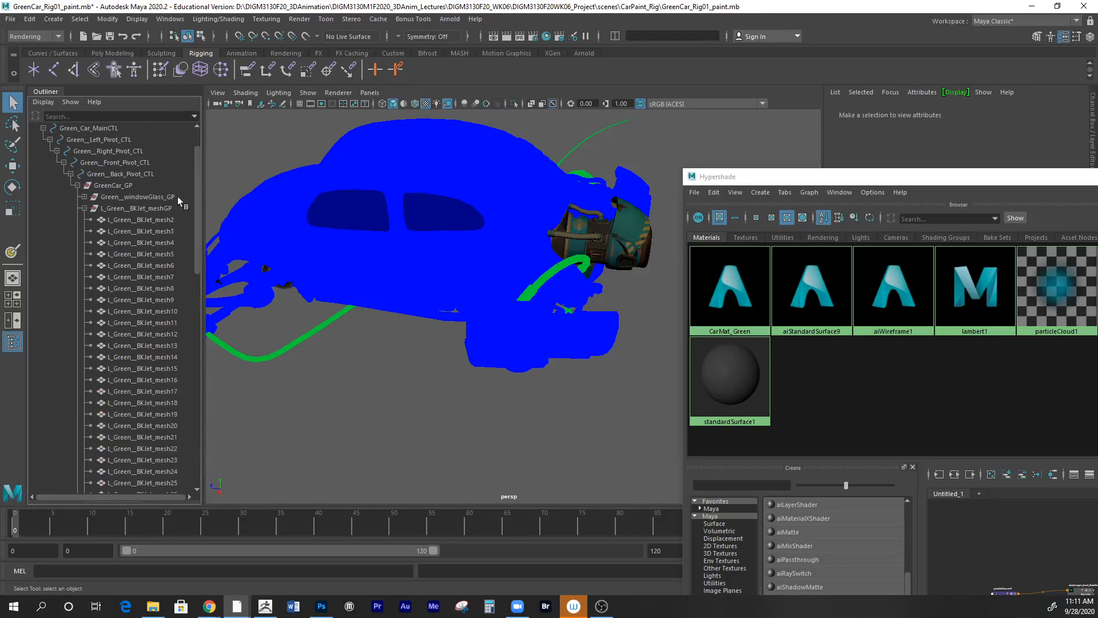
left_click(83, 208)
left_click(117, 222)
left_click_drag(403, 359, 602, 339, "alt")
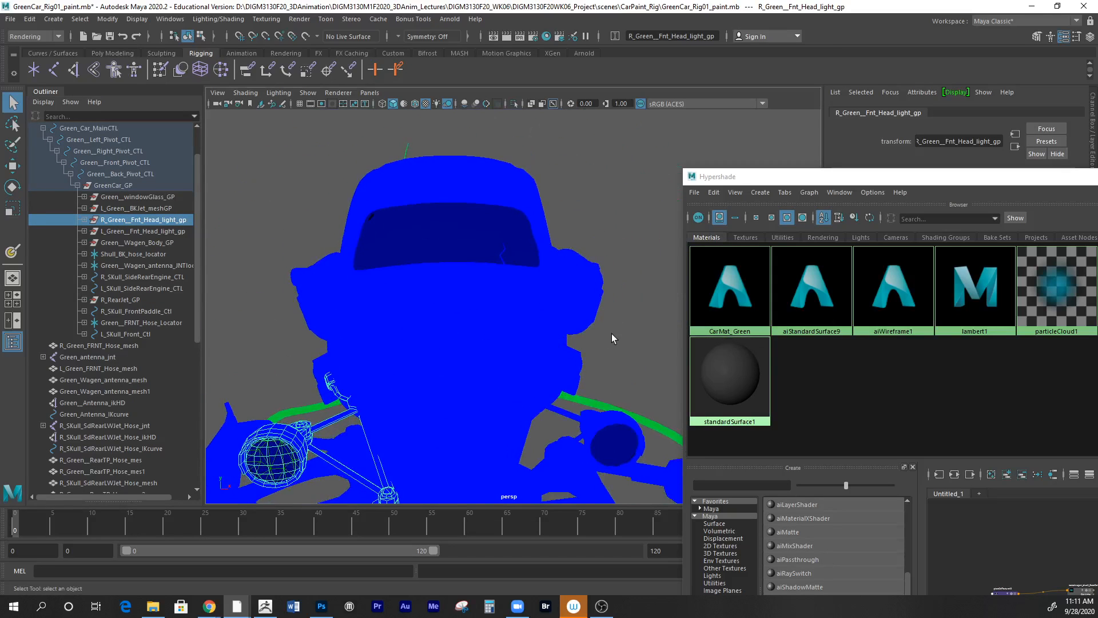
middle_click_drag(607, 301, 621, 254, "alt")
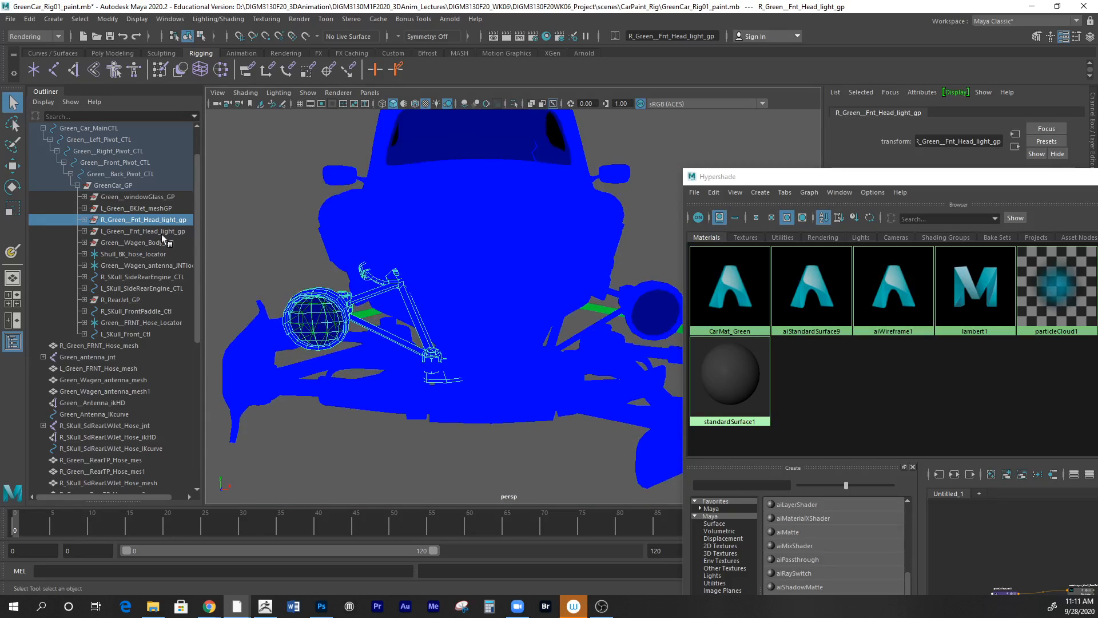
- Examine which meshes belong to the R_Green__Fnt_Head_light_gp and Green__windowGlass_GP groups
left_click(317, 330)
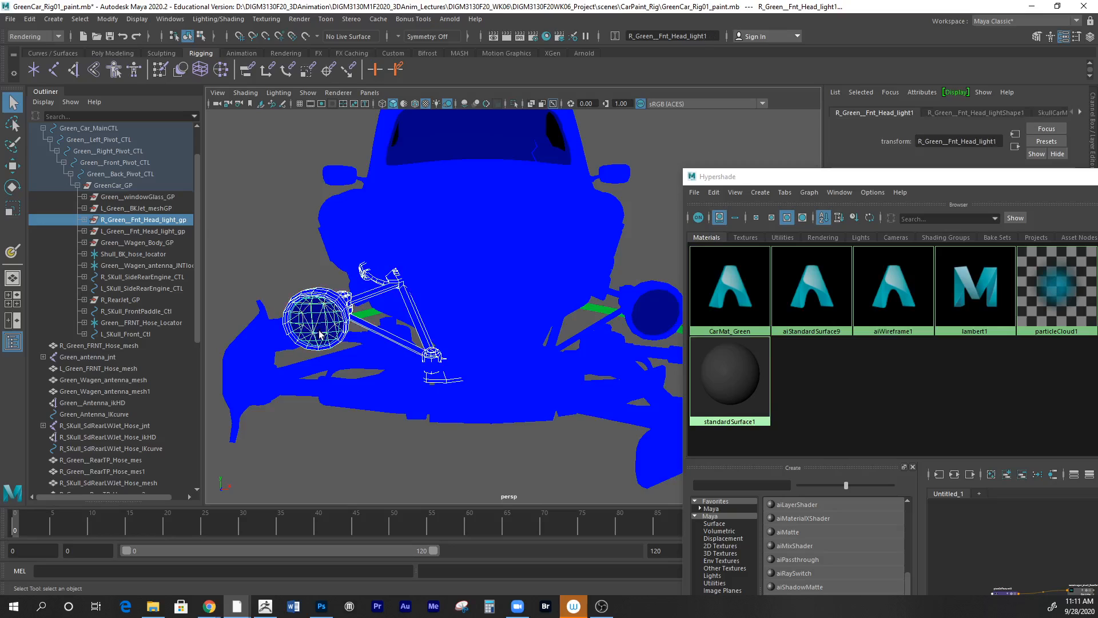
key("Up")
mouse_move(320, 335)
left_mouse_down("alt")
mouse_move(422, 343)
mouse_move(311, 345)
left_mouse_up("alt")
right_click_drag(312, 346, 373, 356, "alt")
middle_click_drag(372, 355, 435, 369, "alt")
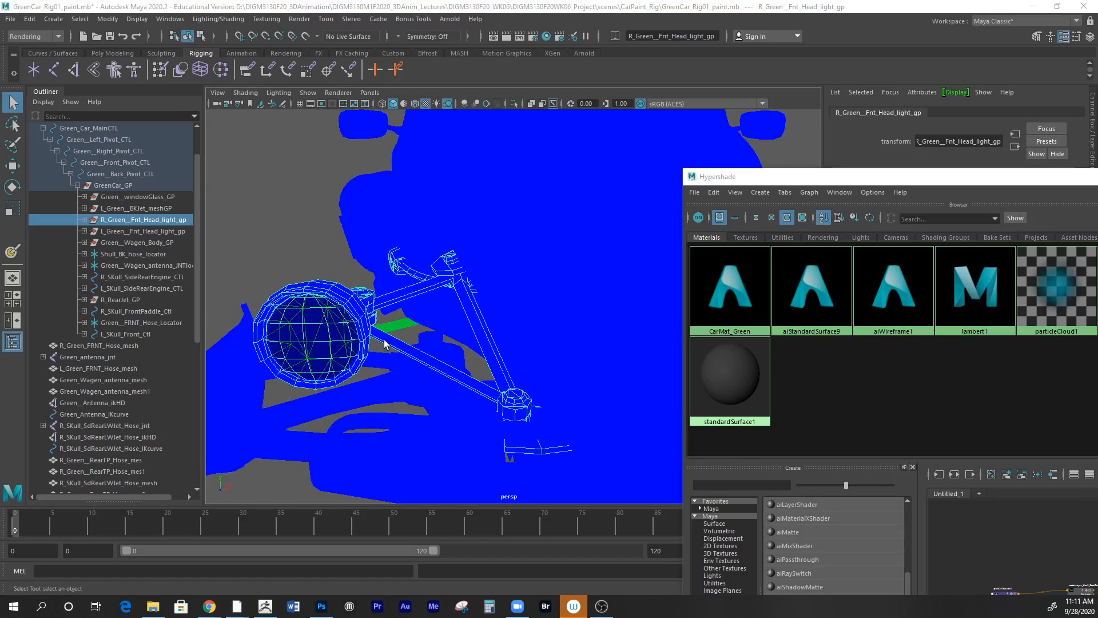
left_click(152, 198)
key("f")
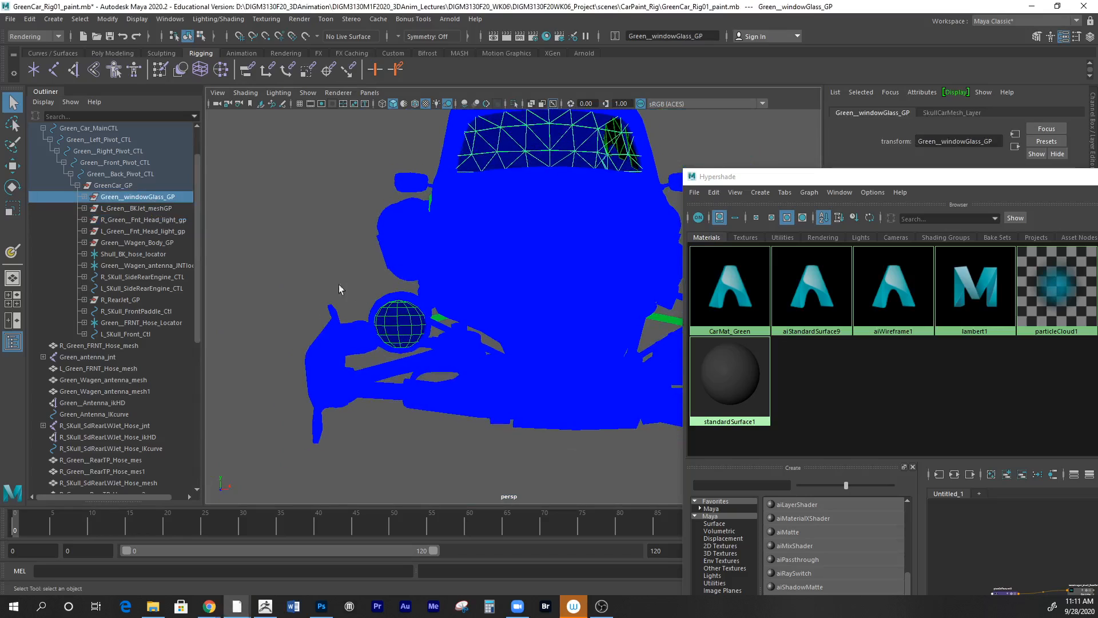
- Assign the CarMat_Green material to the R_Green__Fnt_Head_light_gp group and clear the selection
left_click(139, 211)
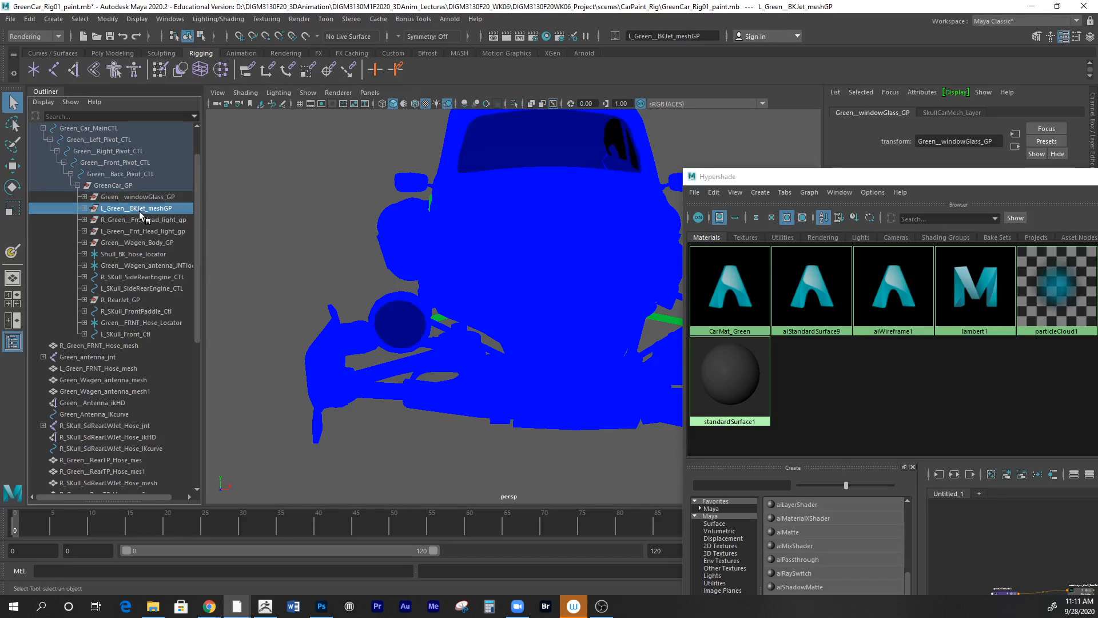
left_click(115, 218)
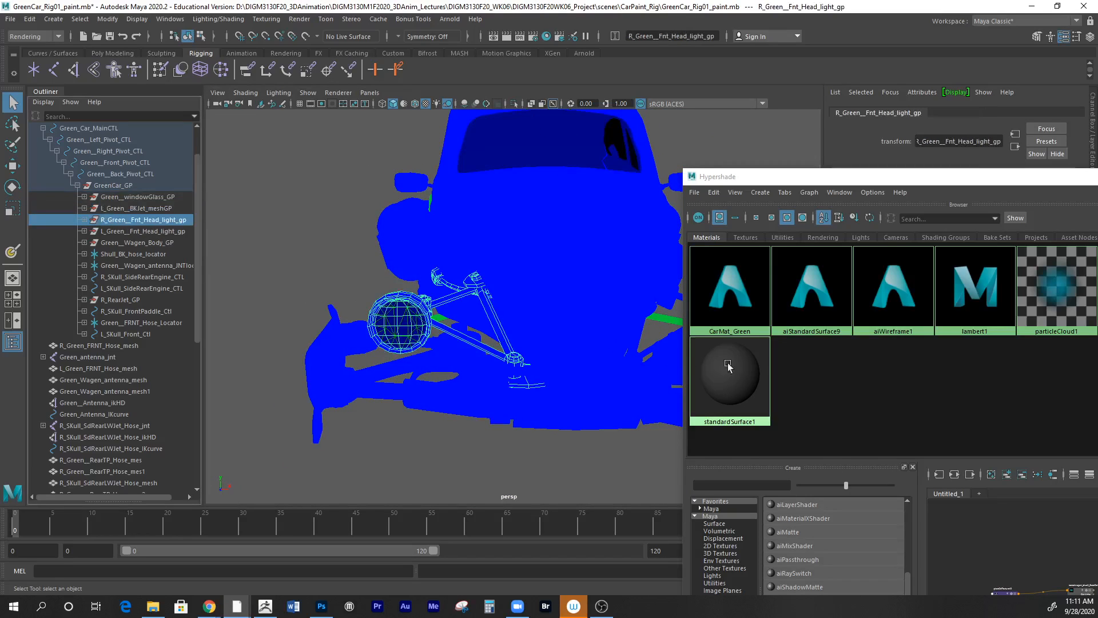
right_click_drag(739, 301, 741, 273)
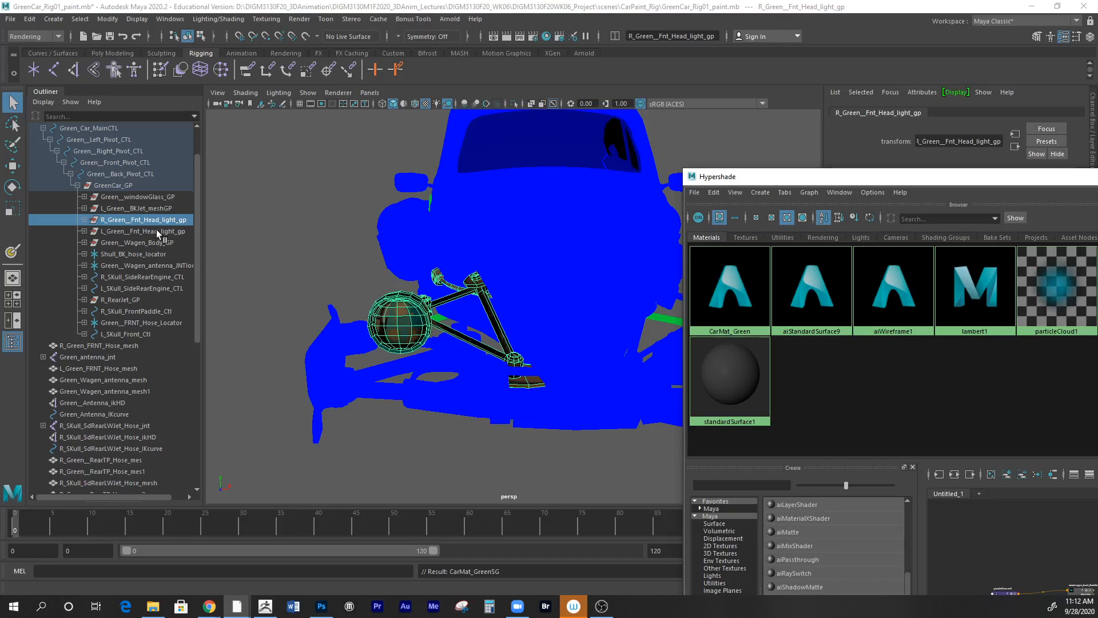
left_click(443, 427)
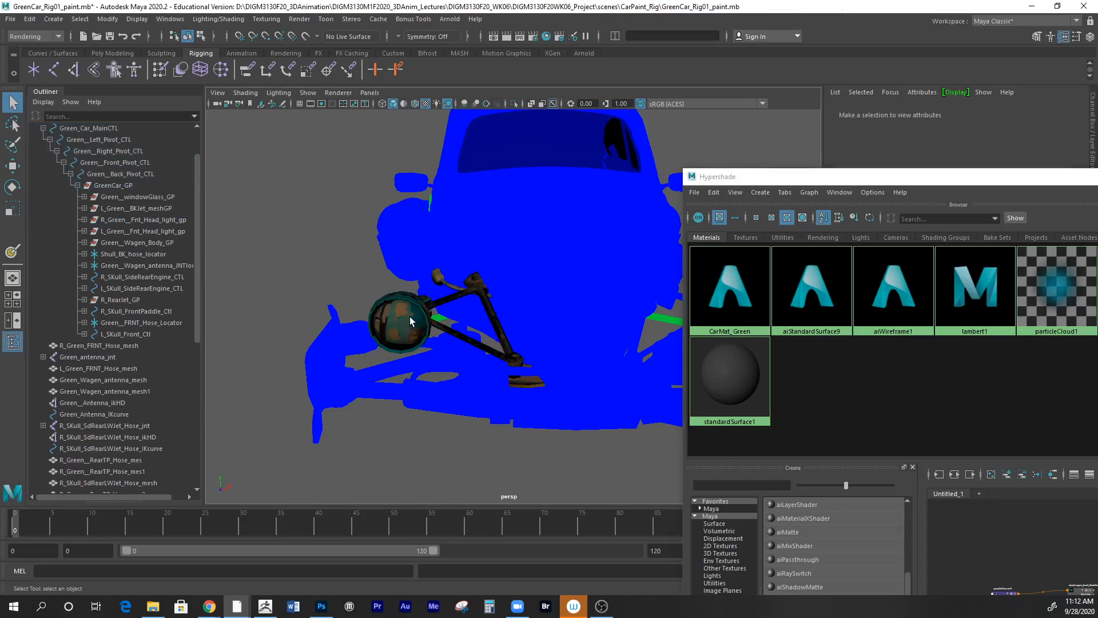
- Move the headlight lens R_Green__Fnt_Head_light1 into the Green__windowGlass_GP group and assign the aiStandardSurface9 material to it
left_click_drag(423, 352, 288, 335, "alt")
left_click(295, 321)
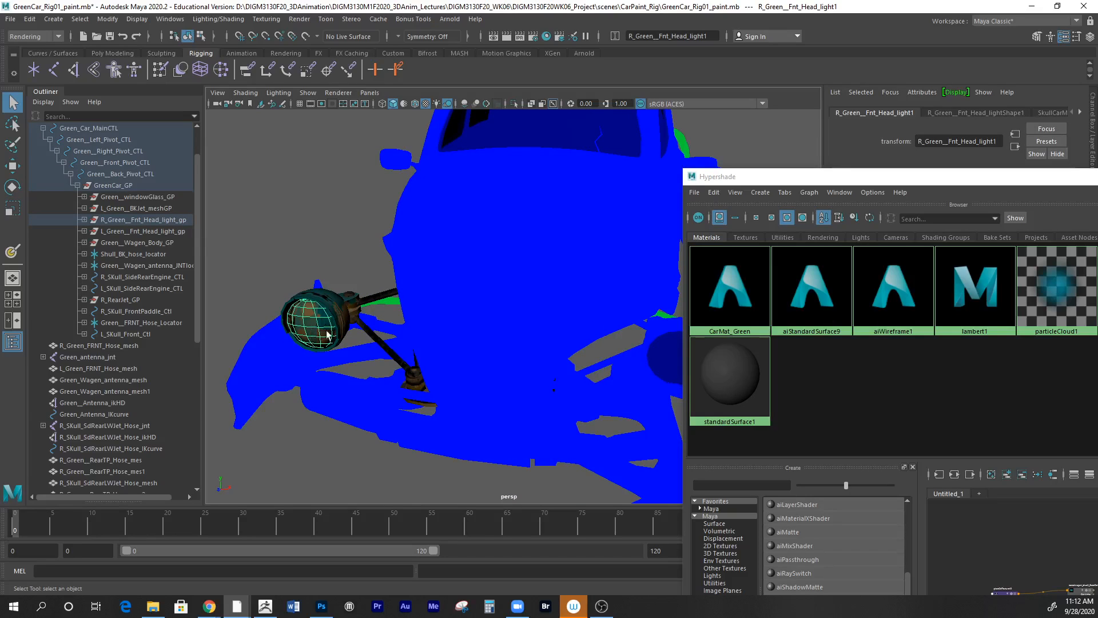
left_click(84, 219)
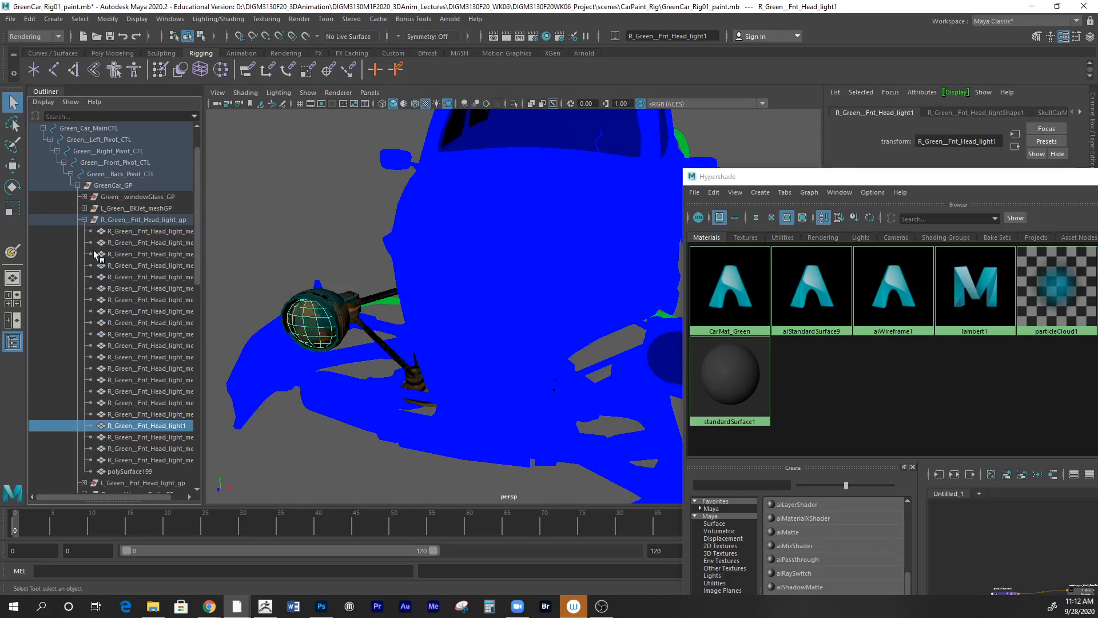
left_click_drag(174, 435, 157, 265)
left_click_drag(158, 198, 157, 198)
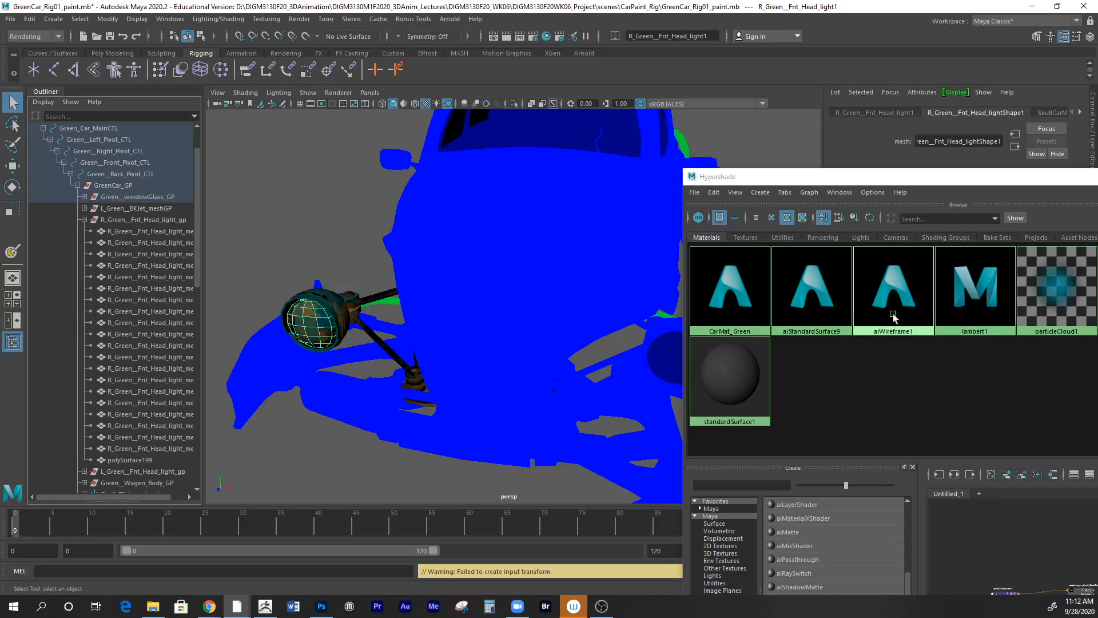
right_click_drag(823, 298, 824, 268)
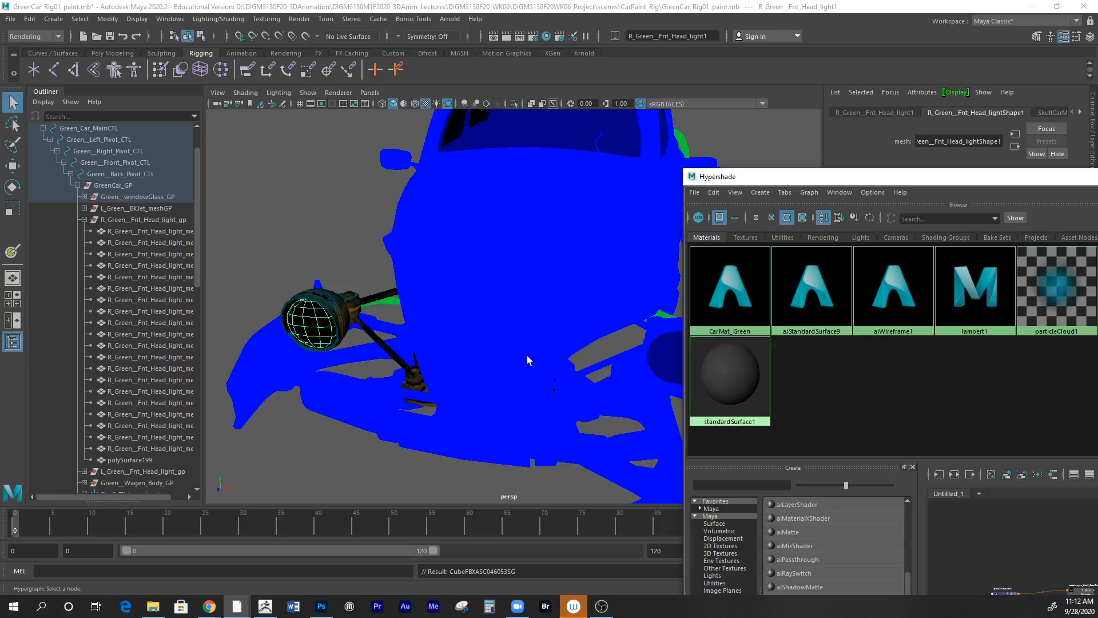
key("f")
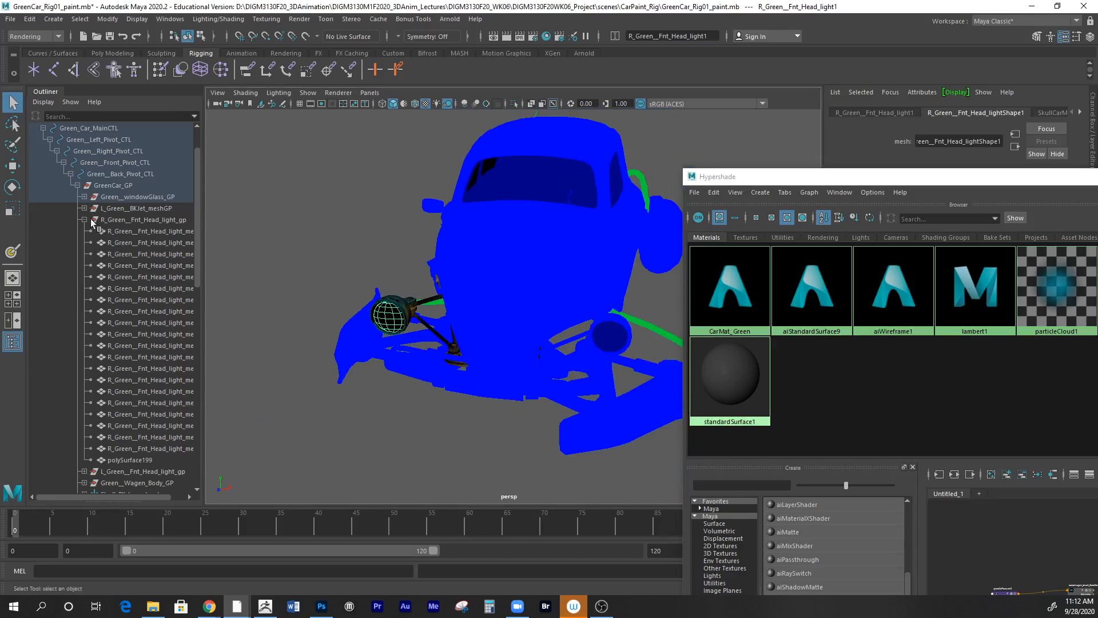
- Collapse the R_Green__Fnt_Head_light_gp group and assign the CarMat_Green material to the L_Green__Fnt_Head_light_gp group
left_click(84, 218)
left_click(139, 222)
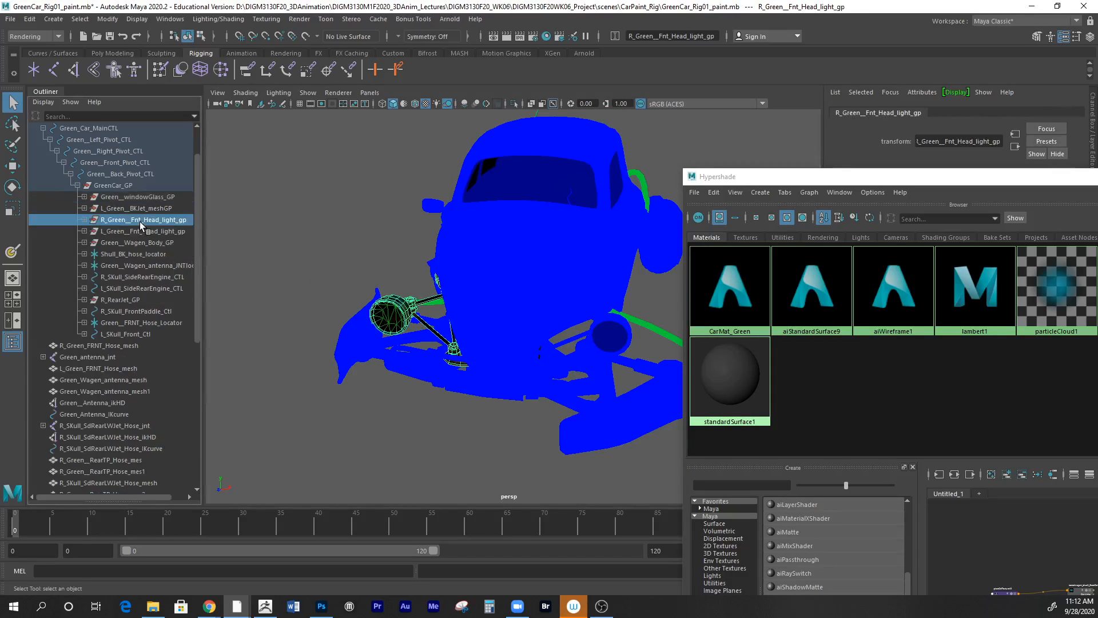
left_click(141, 231)
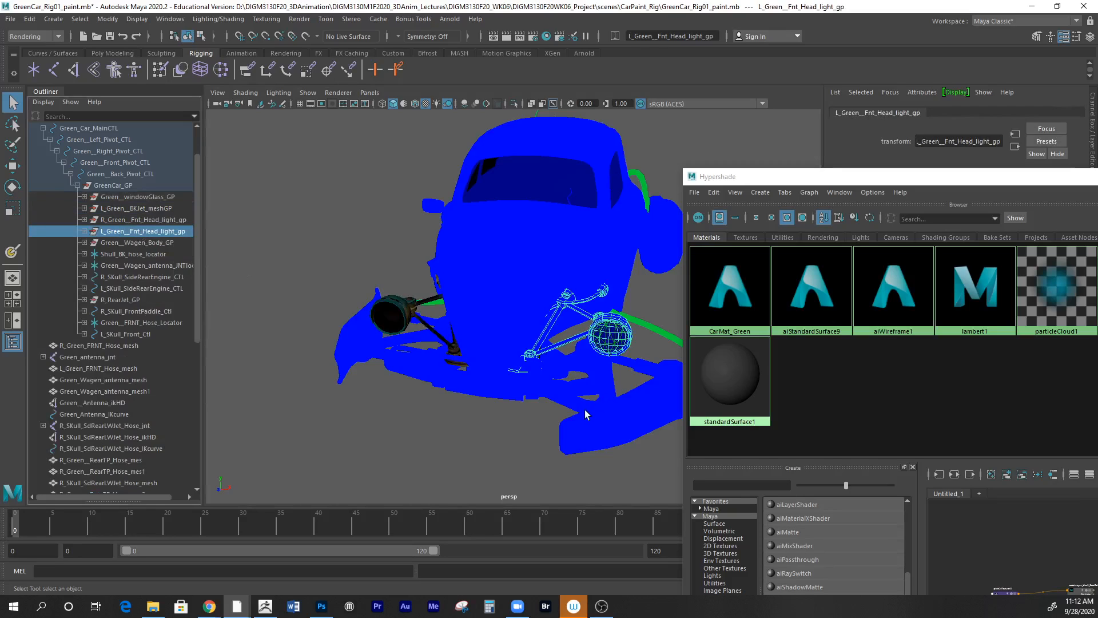
right_click_drag(746, 277, 757, 252)
- Assign aiStandardSurface9 to the other headlight lens, L_Green__Fnt_Head_light_mesh1, and move it into the Green__windowGlass_GP group
left_click(612, 335)
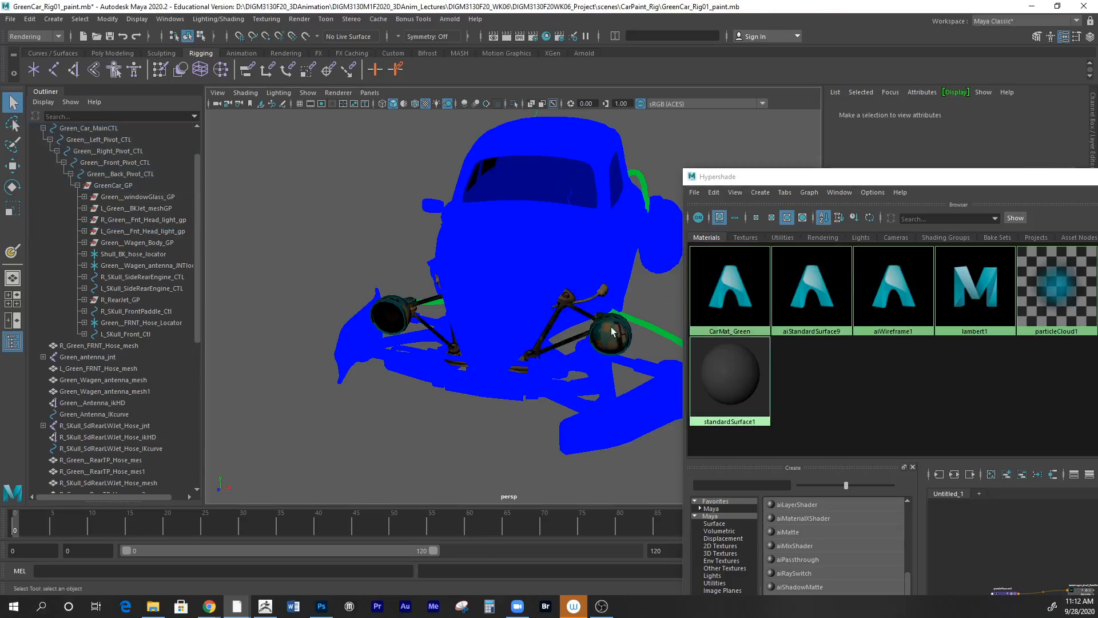
right_click_drag(796, 292, 803, 262)
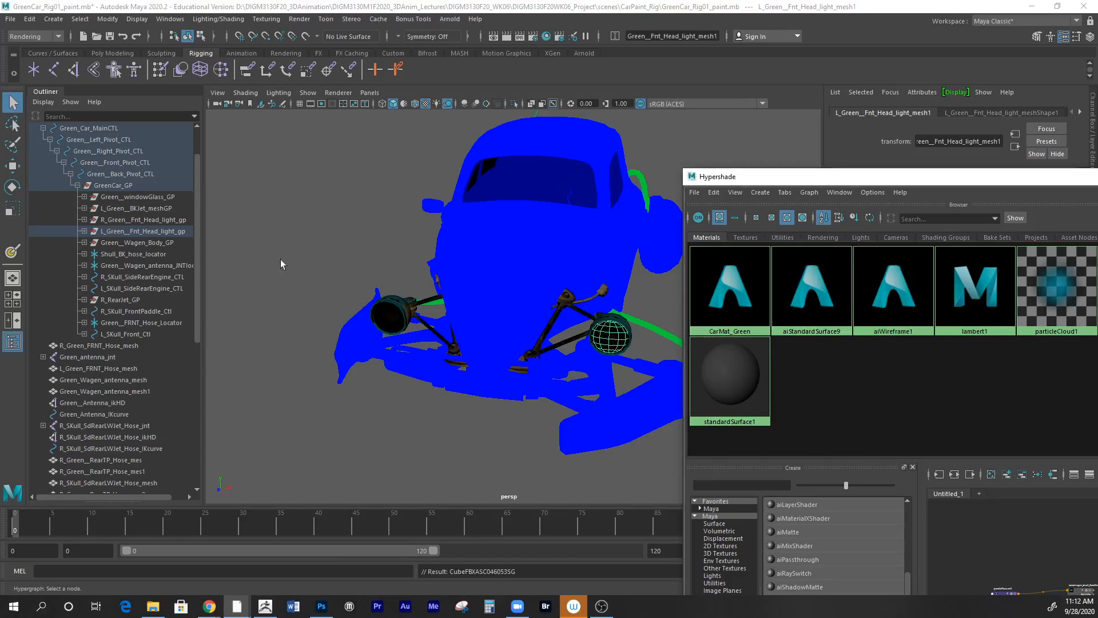
middle_click_drag(182, 232, 173, 197)
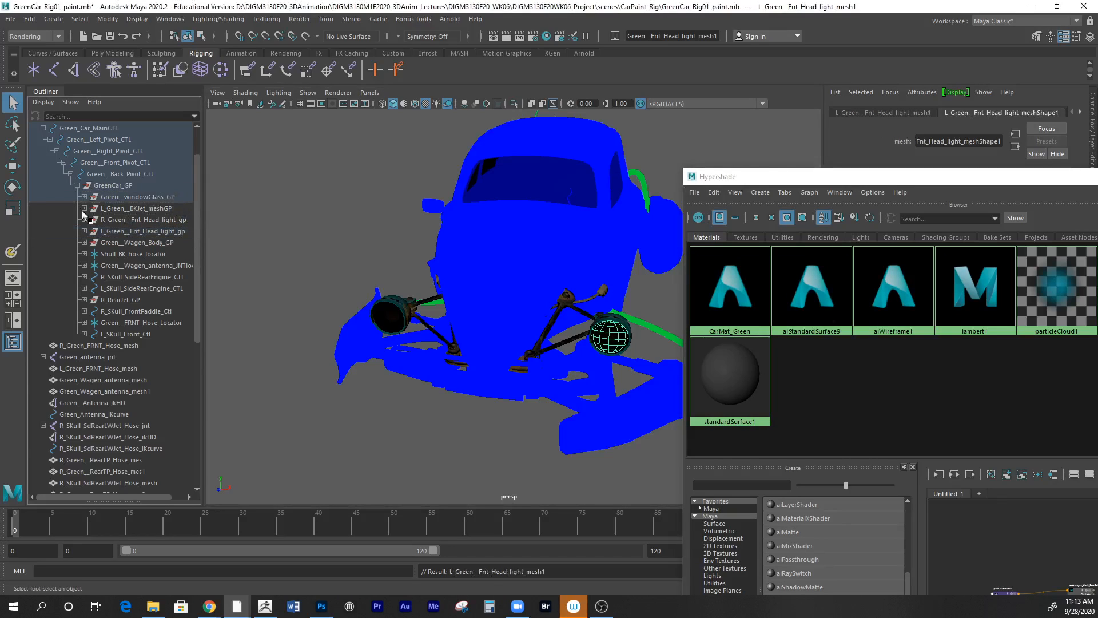
left_click(84, 196)
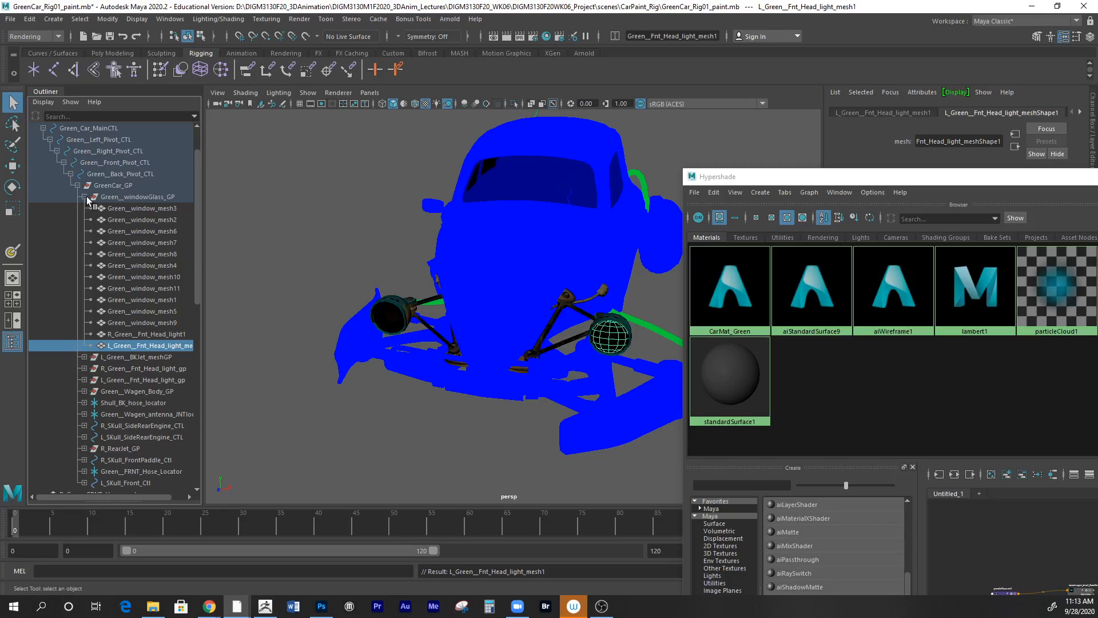
left_click(85, 197)
left_click(129, 198)
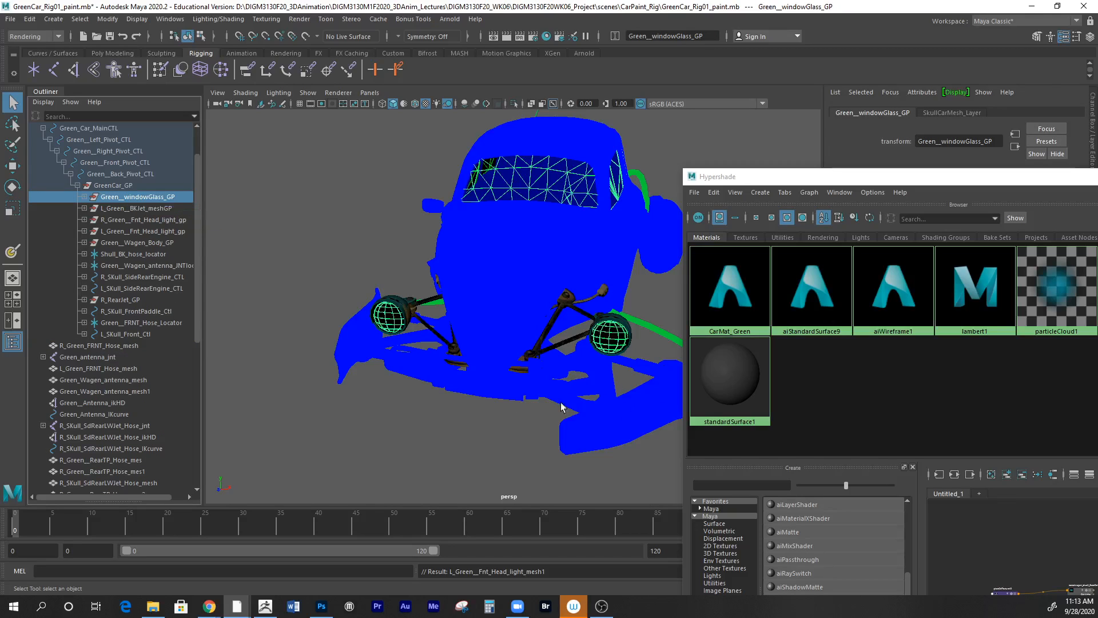
left_click(342, 397)
- Examine where the car body mesh sits in the hierarchy and which parts GreenCar_GP and Green__Wagen_Body_GP cover
left_click_drag(500, 332, 436, 326, "alt")
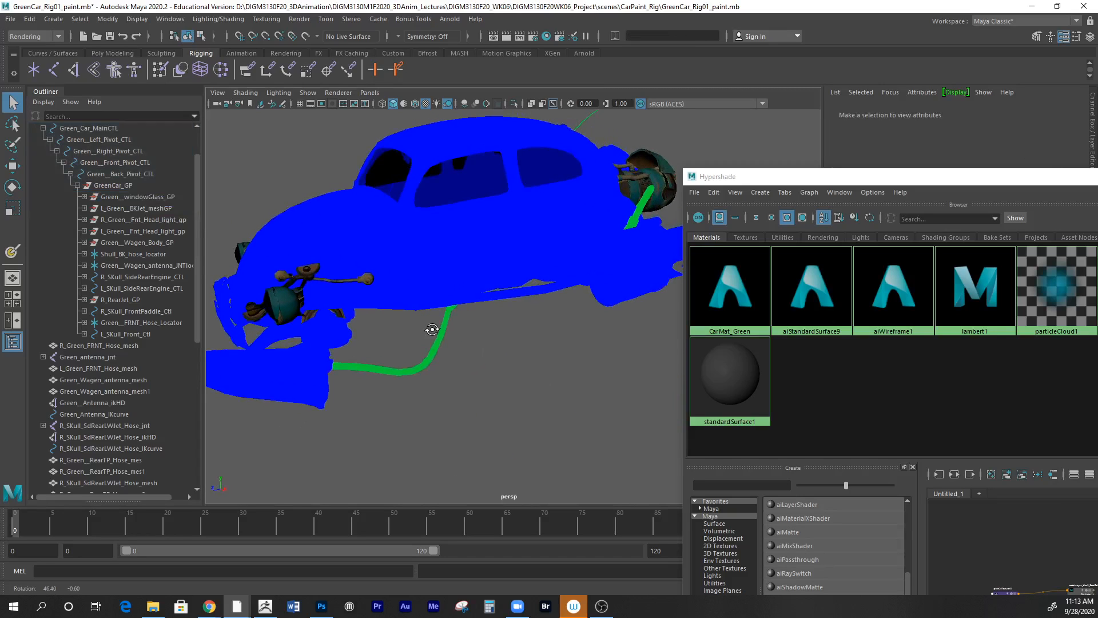
left_click(429, 237)
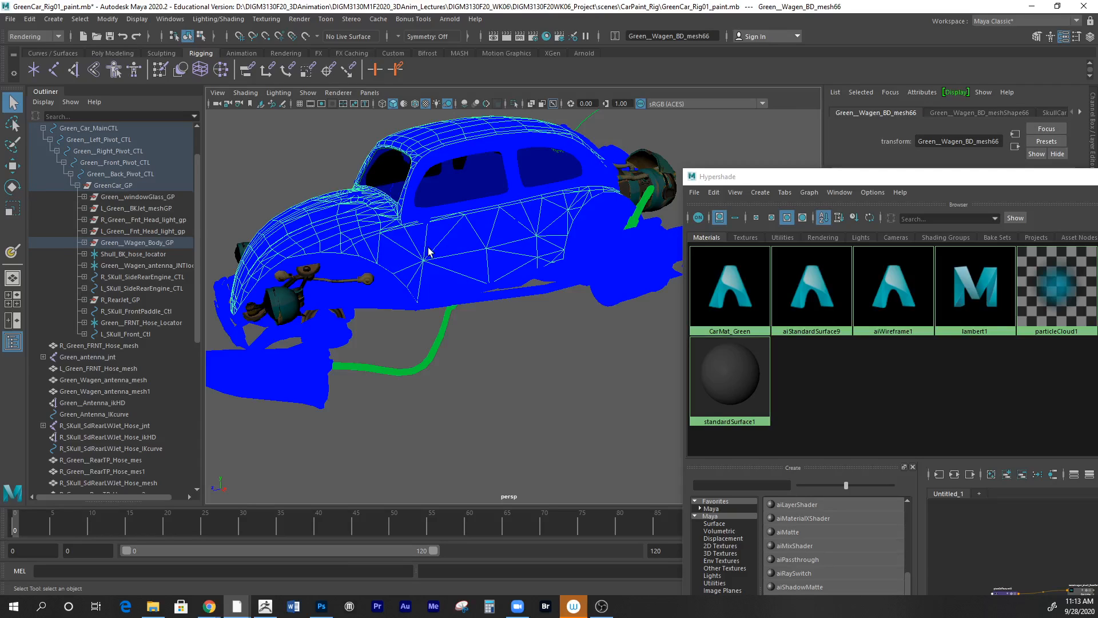
left_click(78, 185)
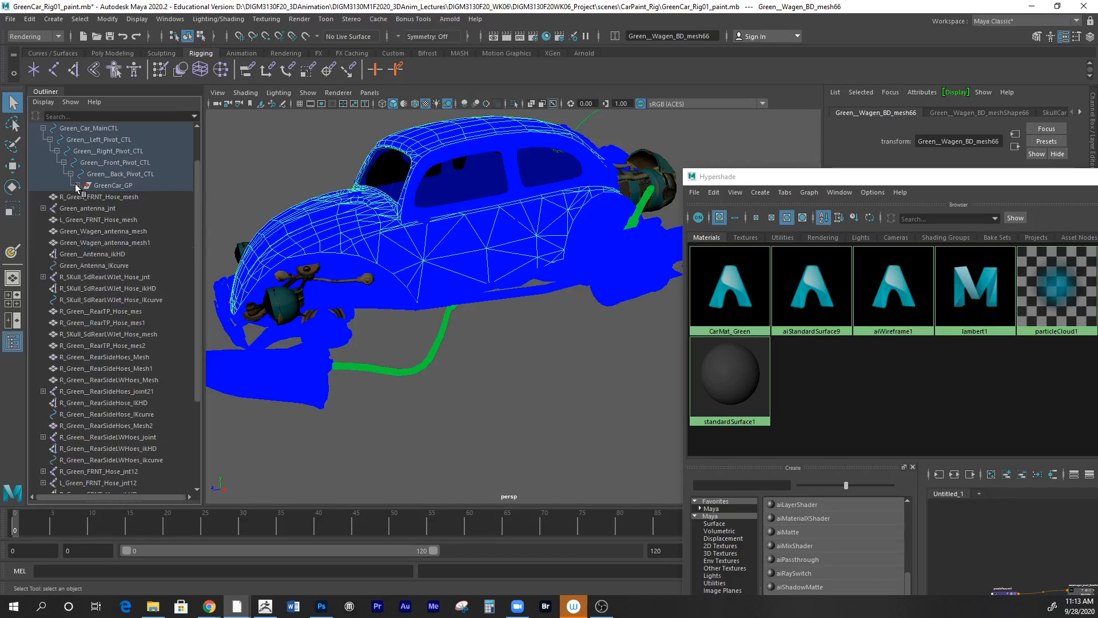
left_click(76, 185)
left_click(80, 186)
left_click(79, 186)
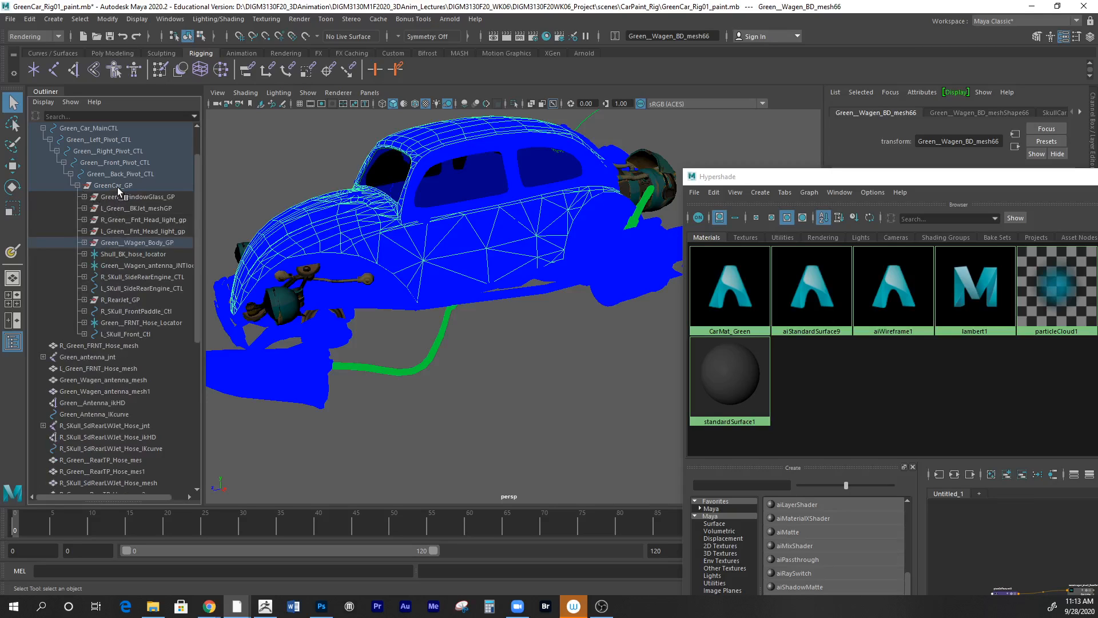
left_click(118, 187)
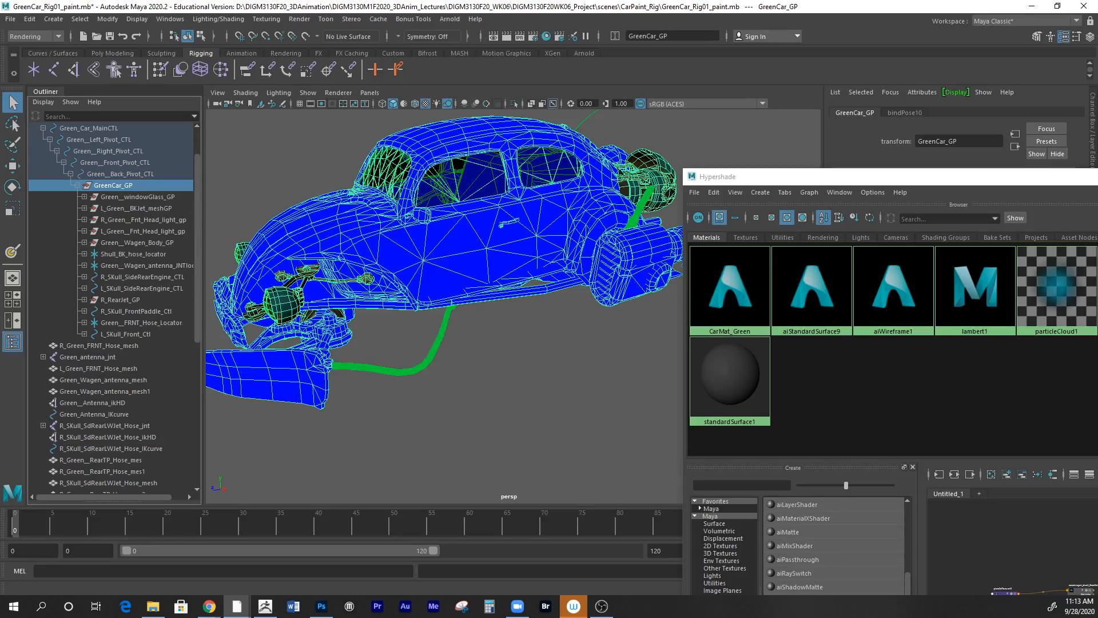
left_click(141, 242)
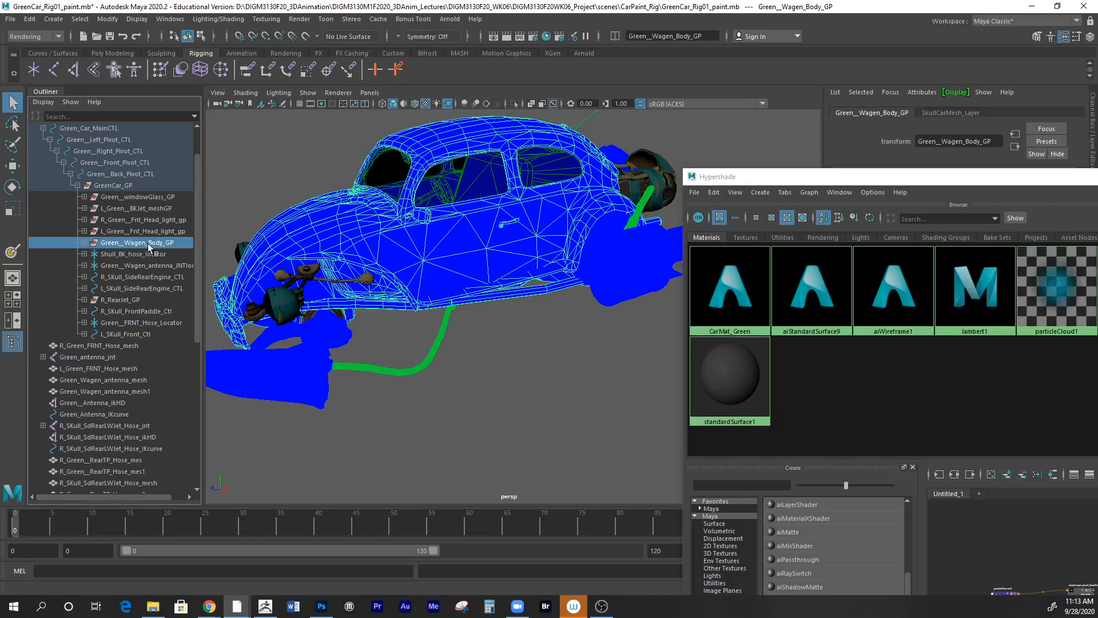
left_click(448, 258)
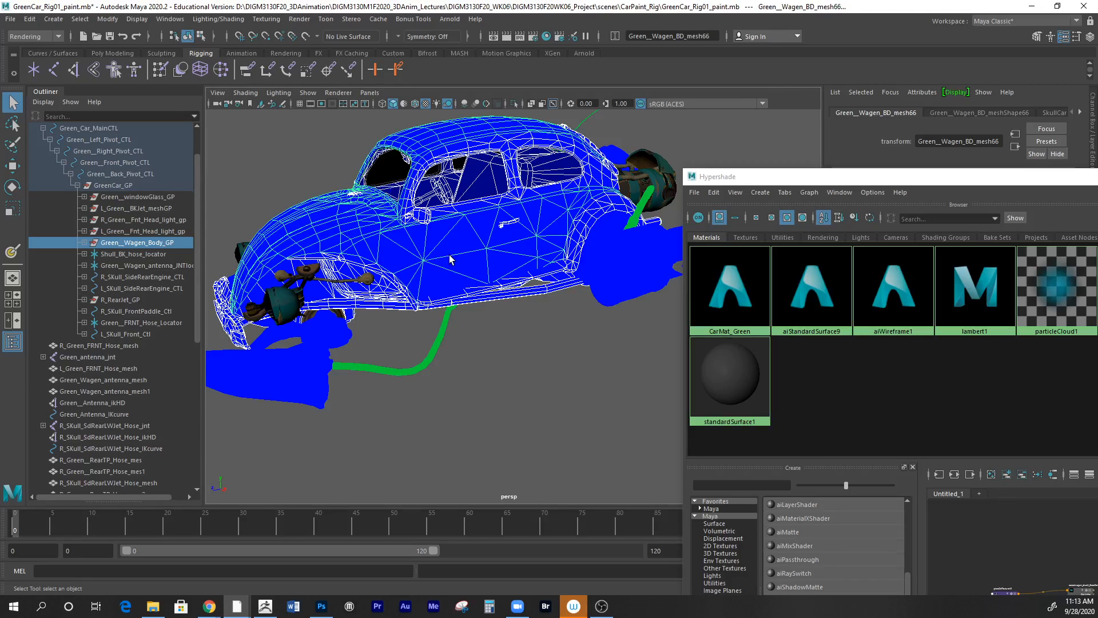
key("ctrl+z")
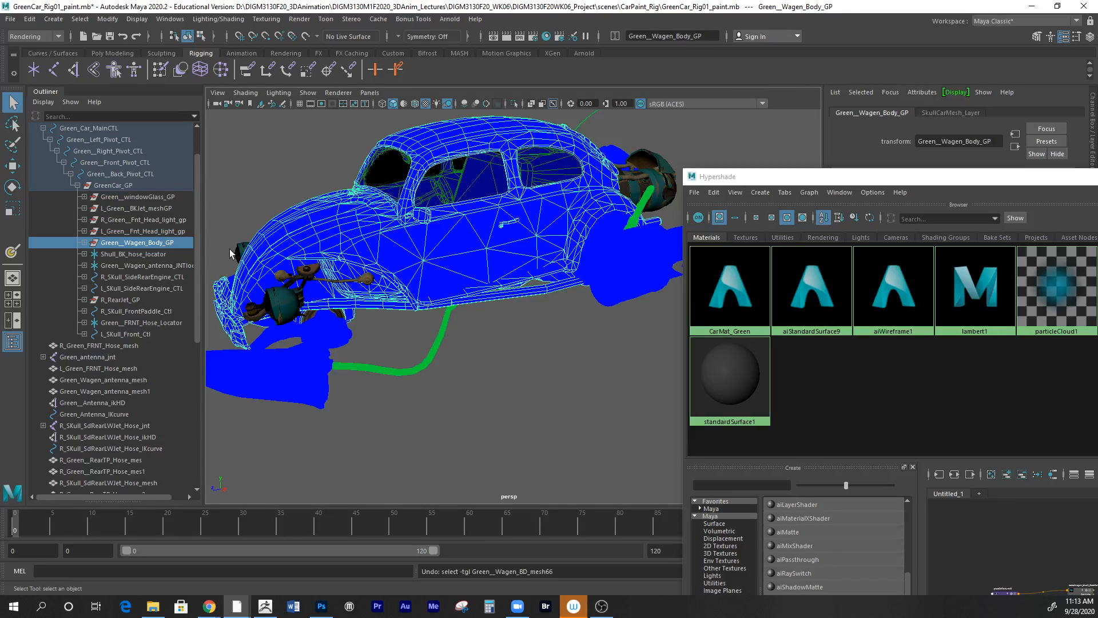
- Assign CarMat_Green to the meshes from Green__Wagen_BD_mesh2 through polySurface102 in Green__Wagen_Body_GP, clear the selection and collapse the group
left_click(84, 242)
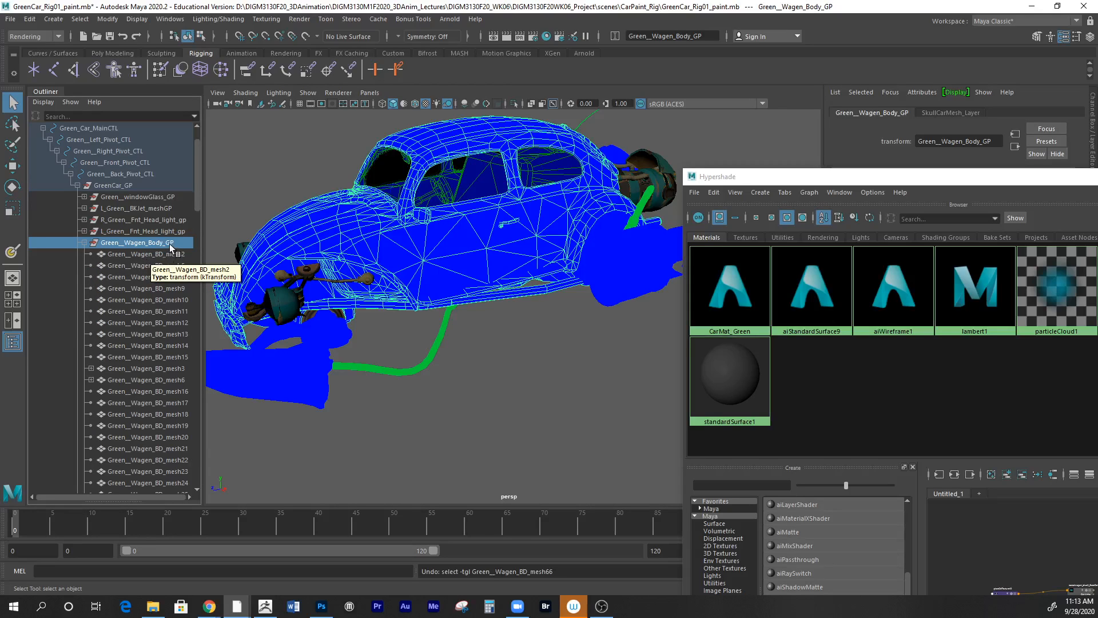
scroll(169, 244, "down", 3)
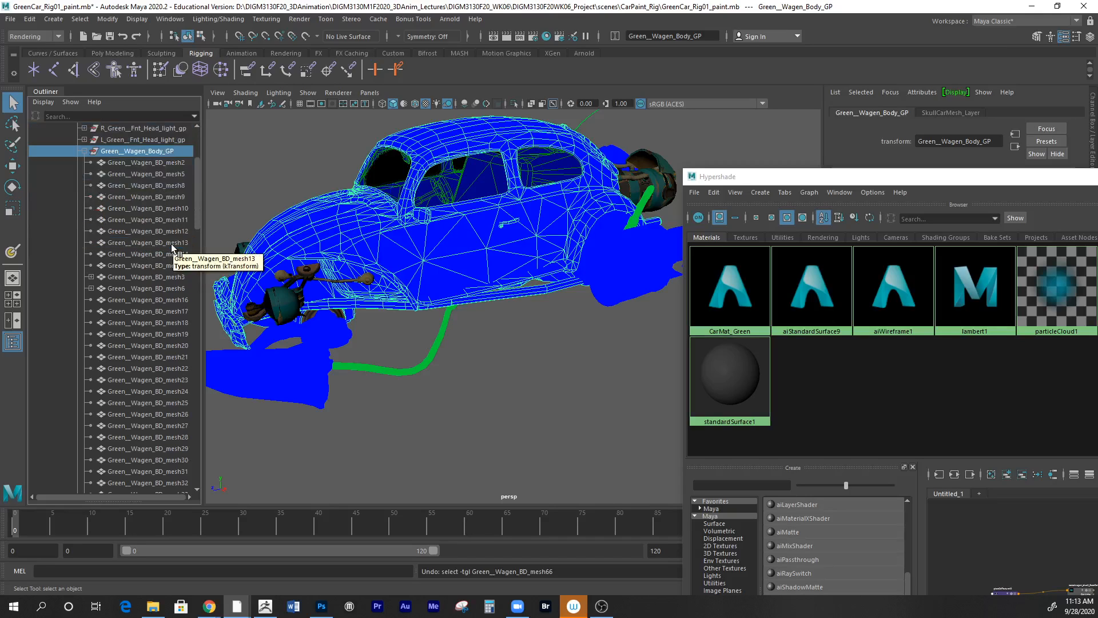
left_click(168, 163)
scroll(164, 243, "down", 6)
scroll(167, 314, "down", 15)
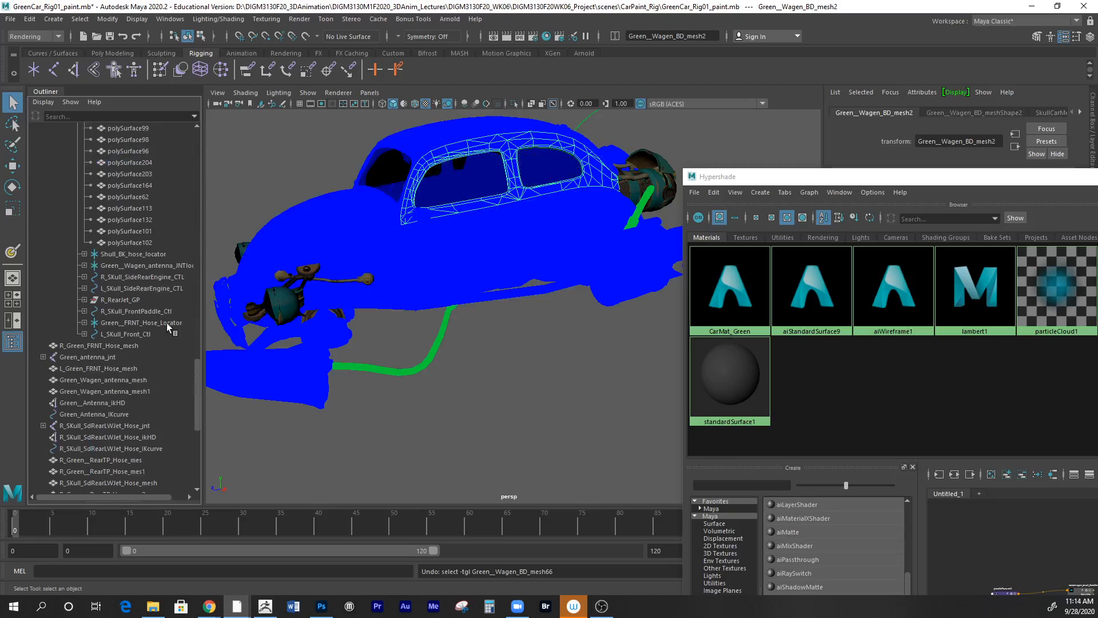
left_click(135, 242, "shift")
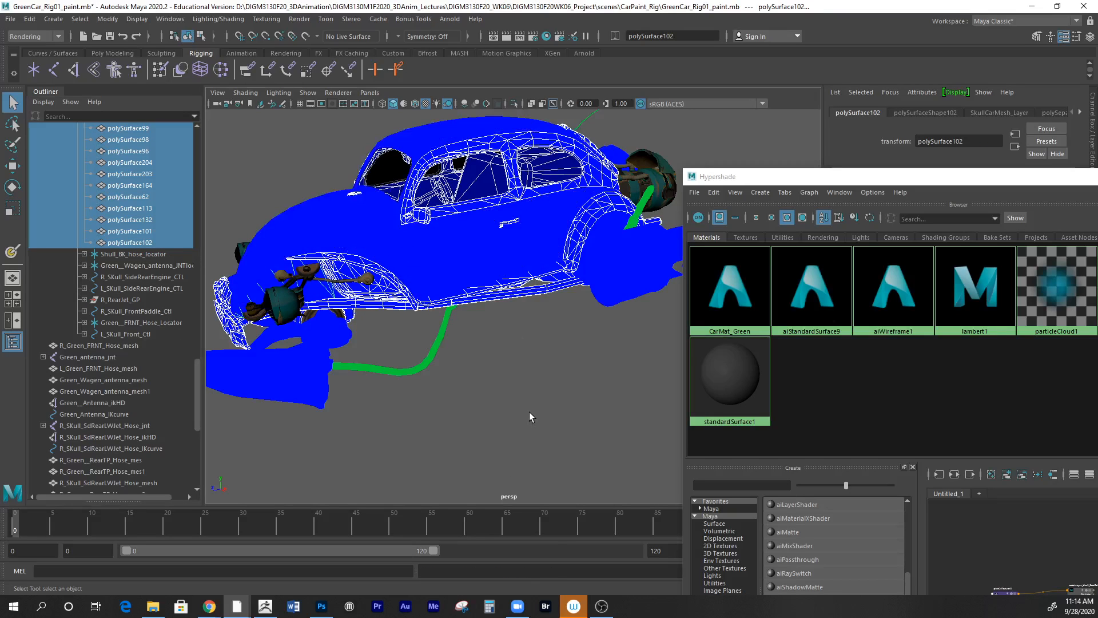
right_click_drag(743, 293, 755, 267)
left_click(545, 345)
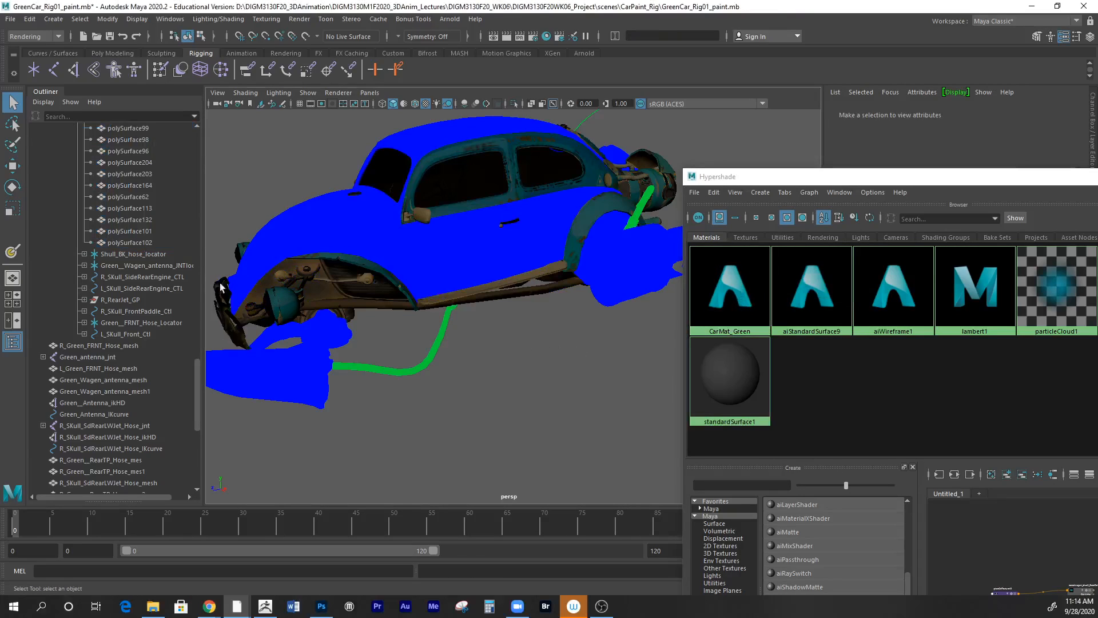
left_click_drag(194, 380, 197, 152)
left_click(84, 254)
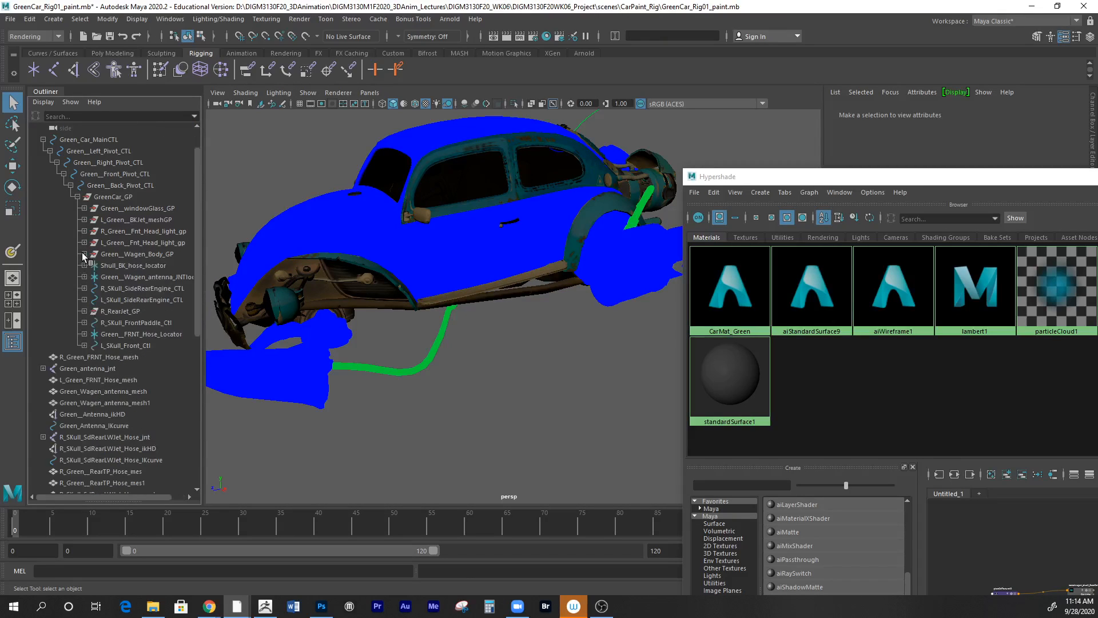
- Assign the CarMat_Green material to the rear engine meshes under R_SKull_SideRearEngine_CTL
left_click(135, 243)
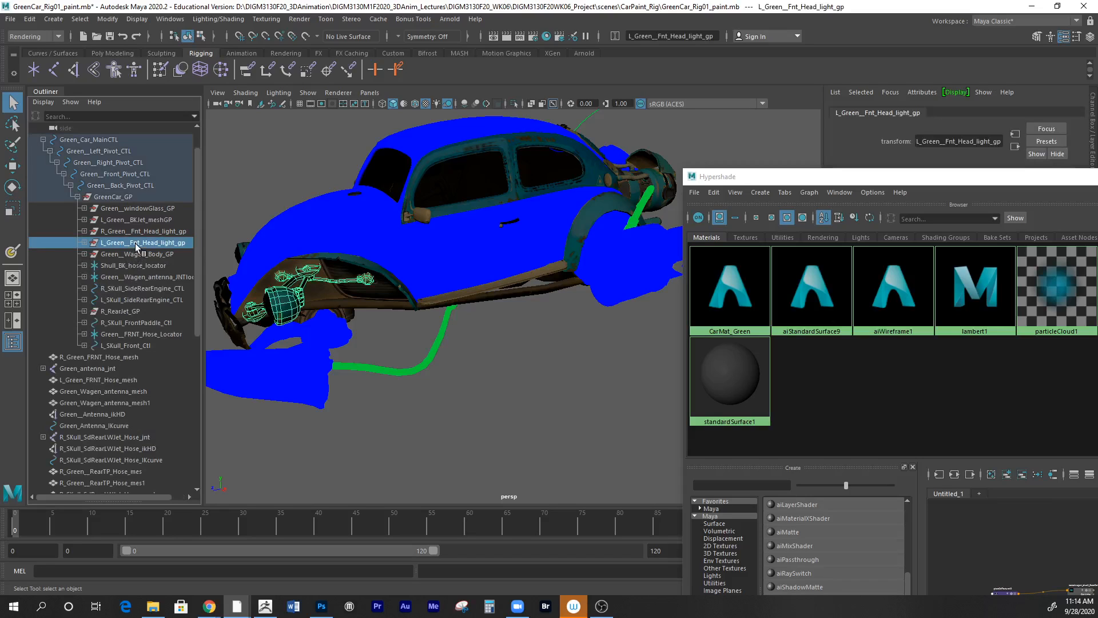
left_click(137, 232)
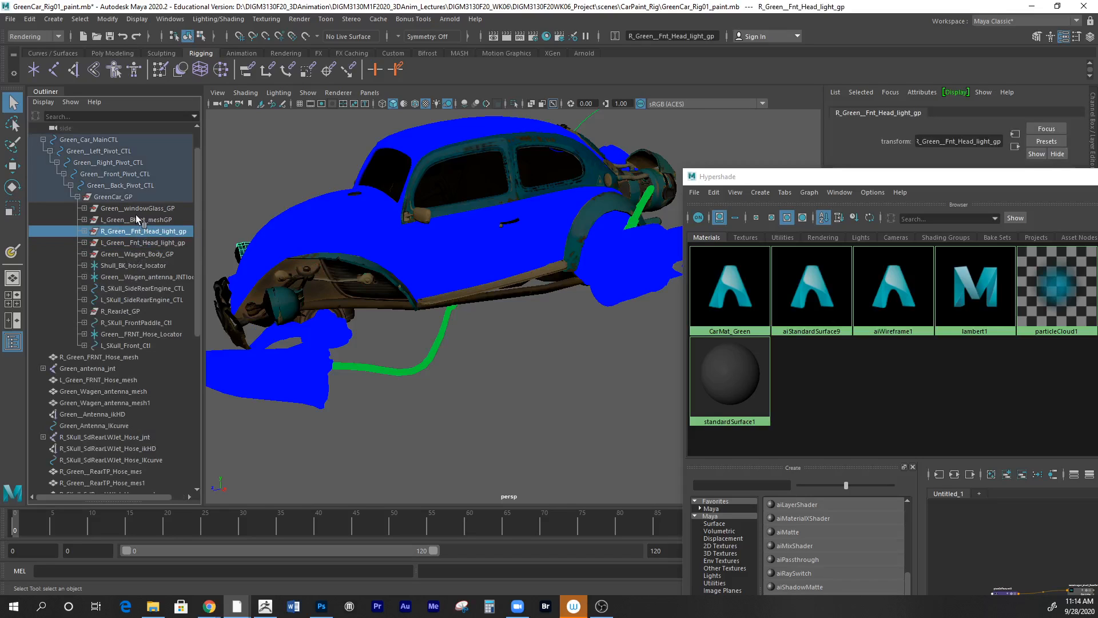
left_click(84, 289)
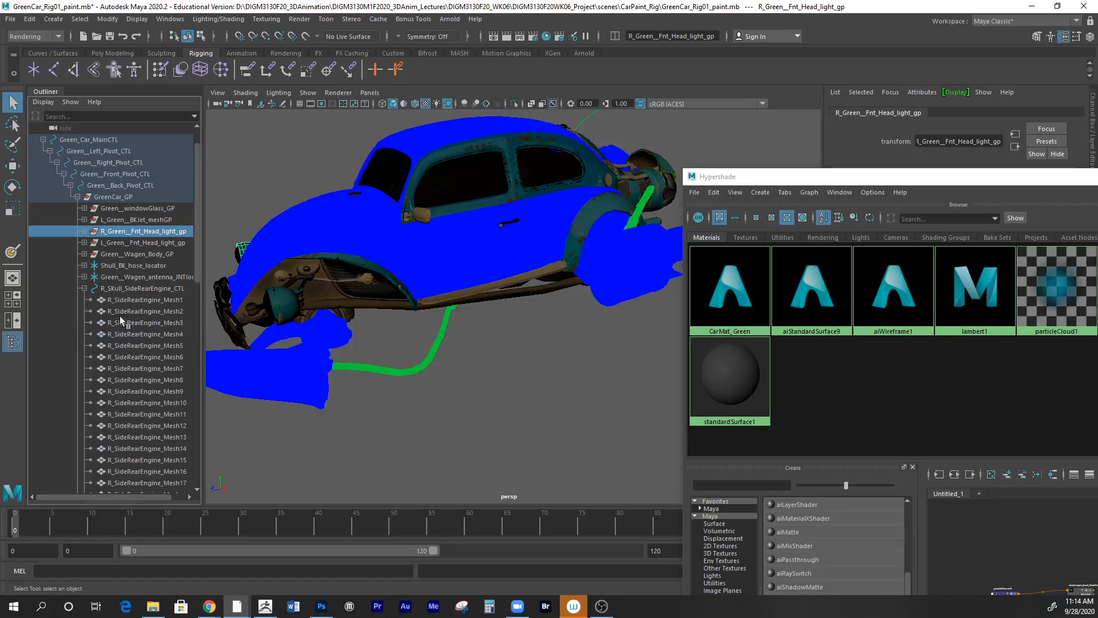
left_click(123, 288)
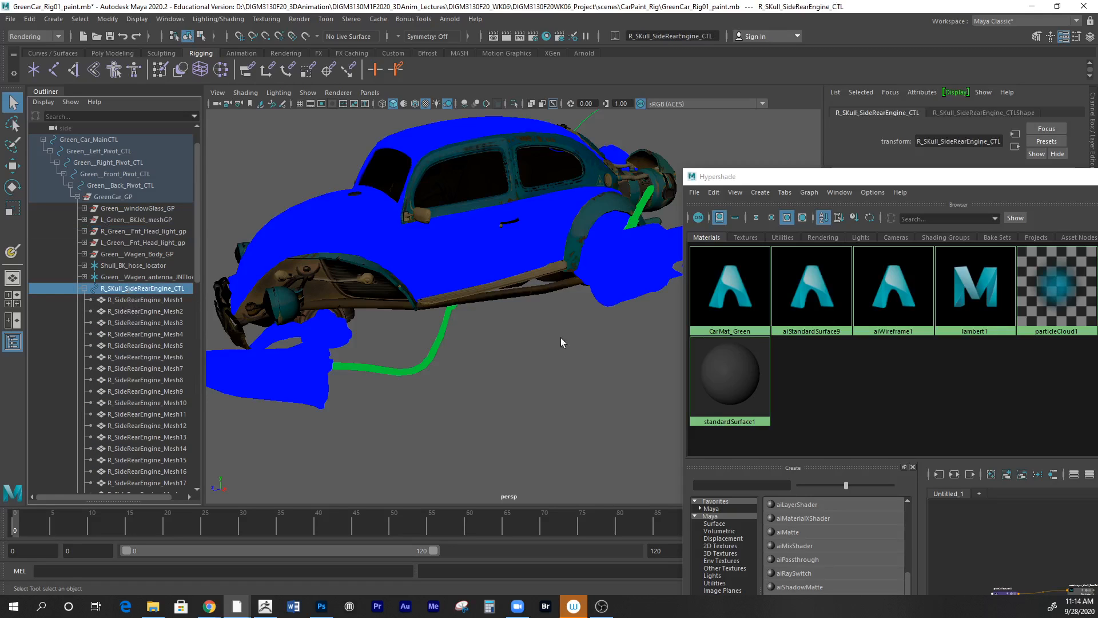
left_click_drag(571, 332, 395, 379, "alt")
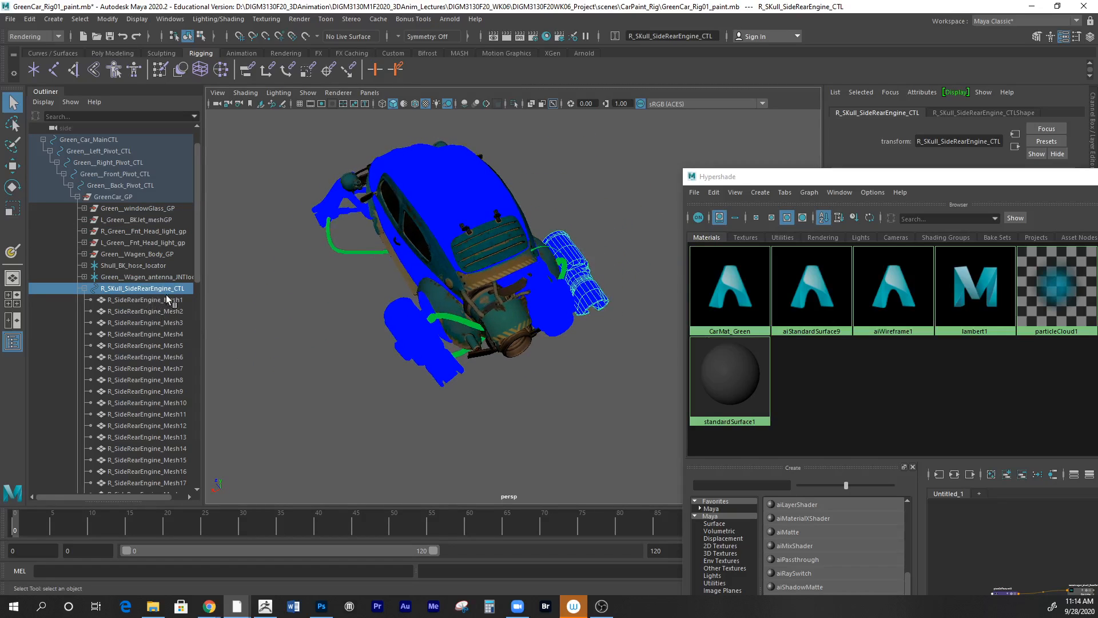
right_click(733, 294)
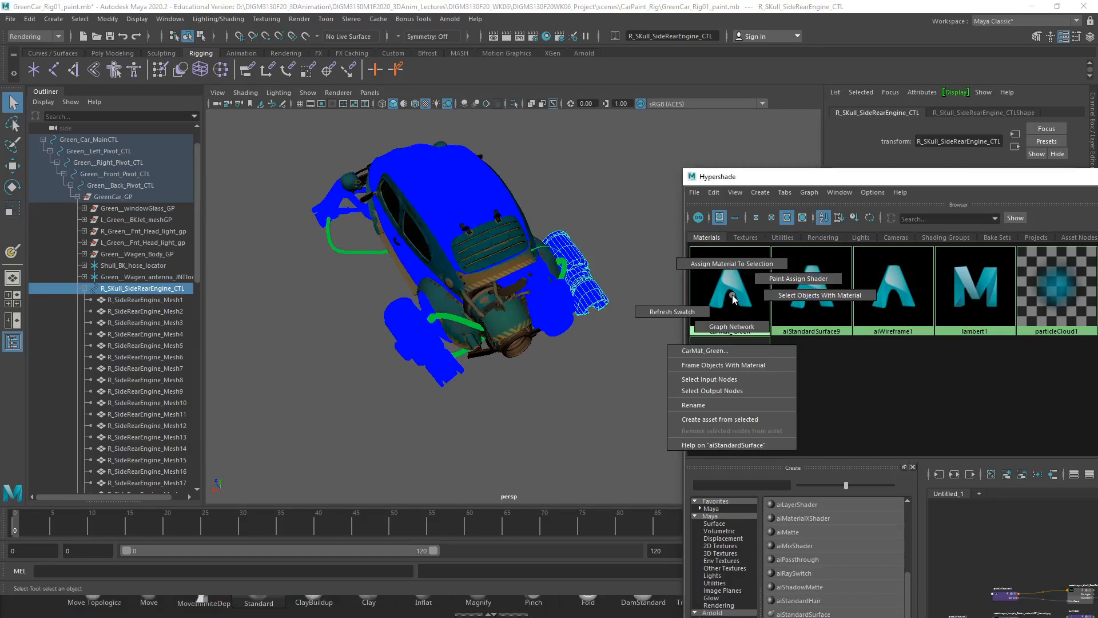
left_click(736, 254)
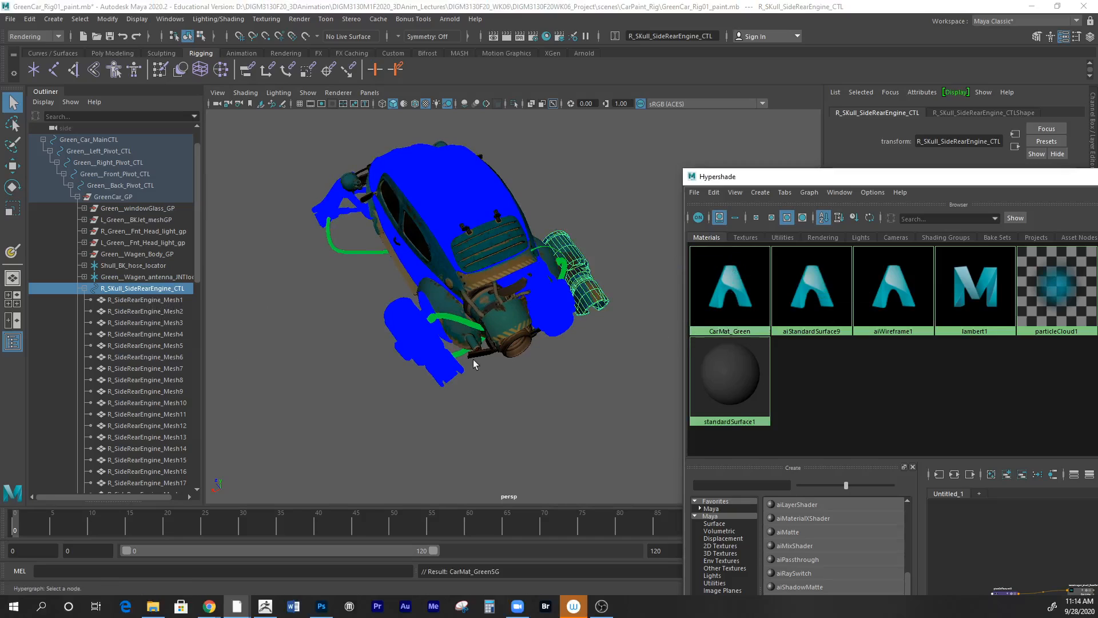
- Collapse R_SKull_SideRearEngine_CTL and assign the CarMat_Green material to L_SKull_SideRearEngine_CTL
left_click(82, 290)
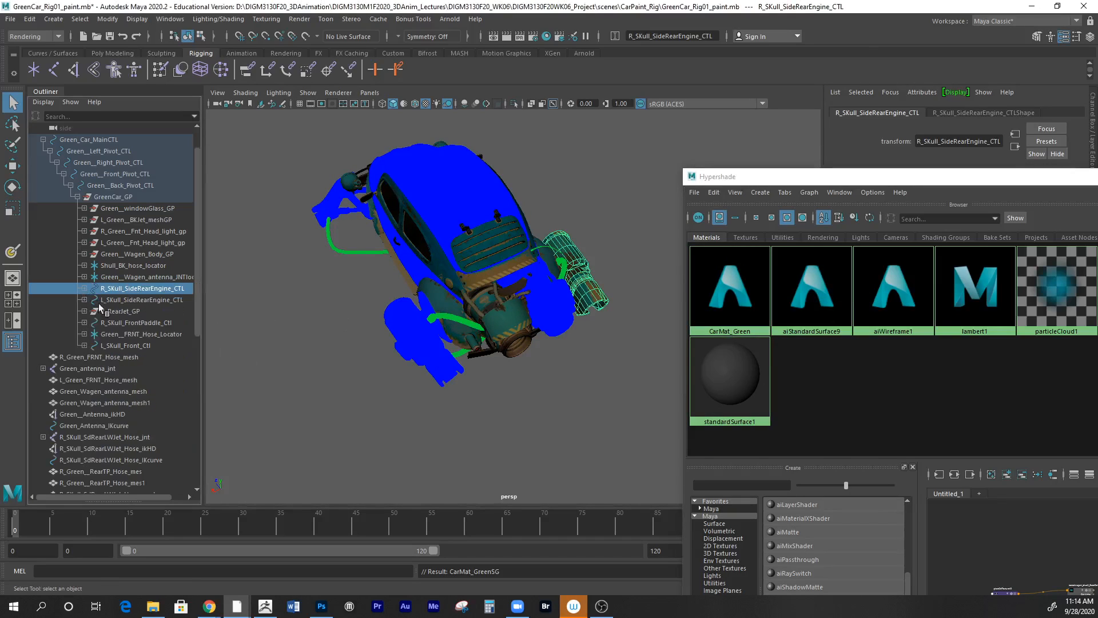
left_click(120, 301)
right_click(736, 301)
left_click(743, 268)
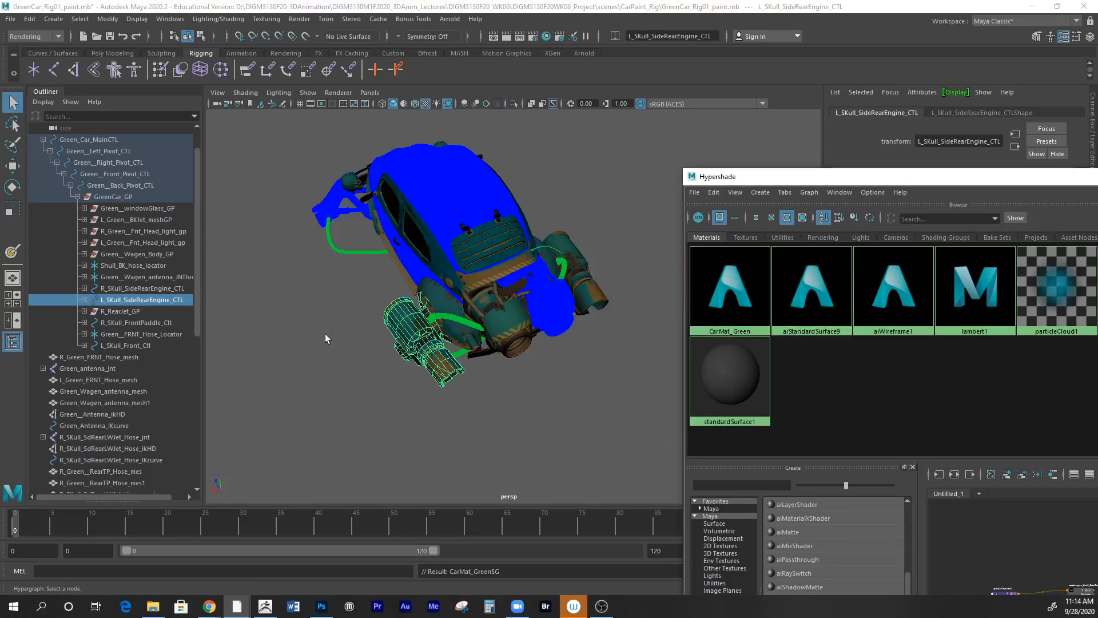
- Assign the CarMat_Green material to the rear jet meshes in R_RearJet_GP
left_click(121, 311)
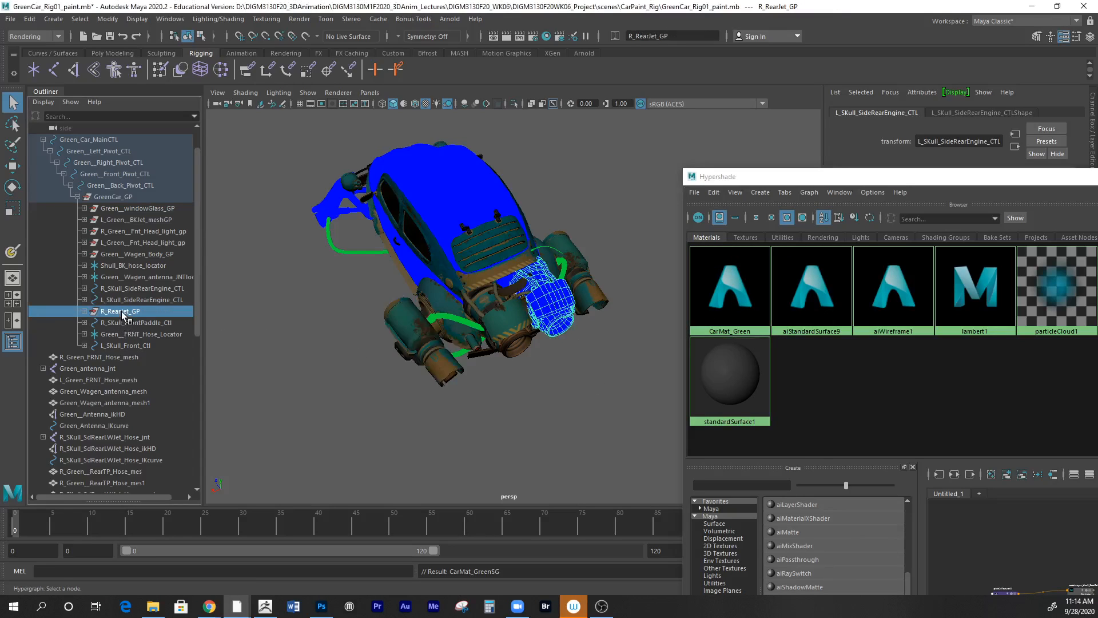
right_click(751, 311)
left_click(740, 275)
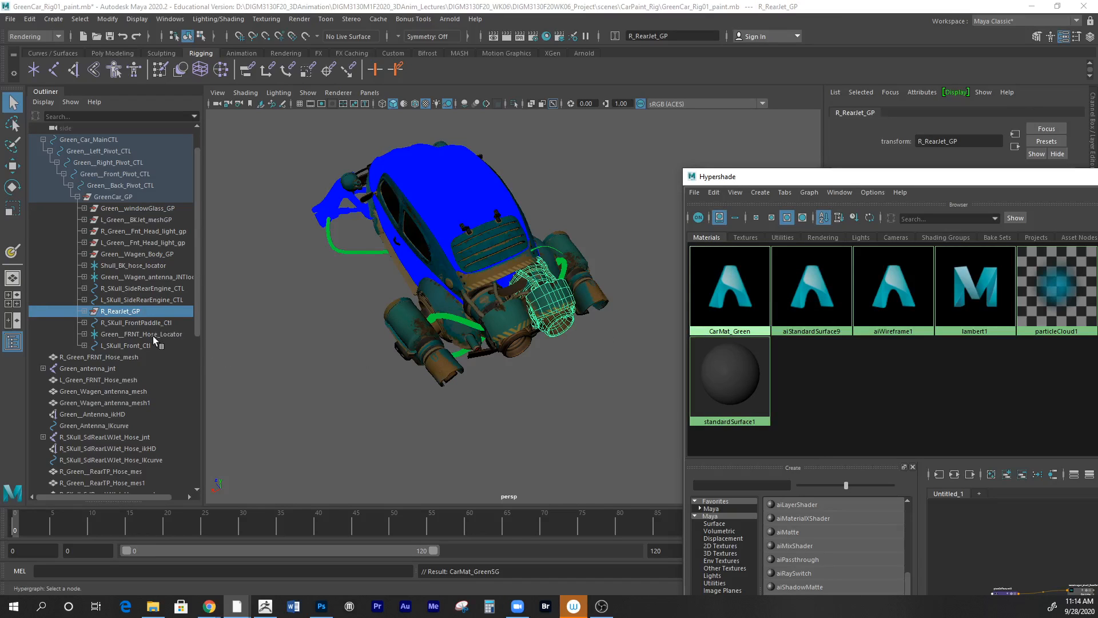
- Assign the CarMat_Green material to the front paddle parts R_SKull_FrontPaddle_Ctl and L_SKull_Front_Ctl
left_click_drag(292, 382, 309, 412, "alt")
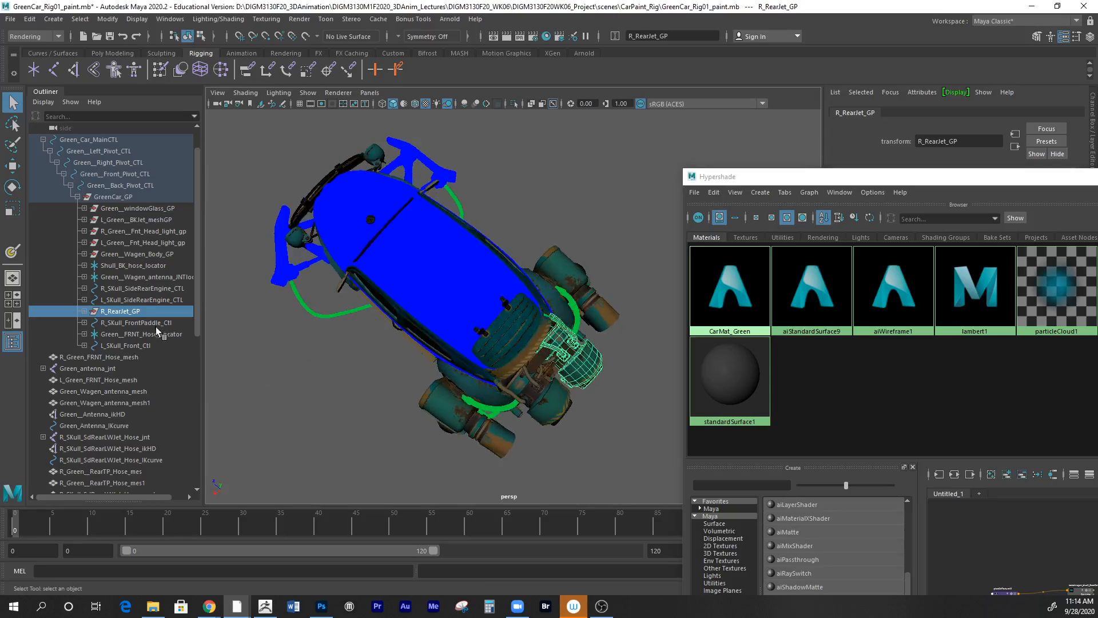
left_click(154, 324)
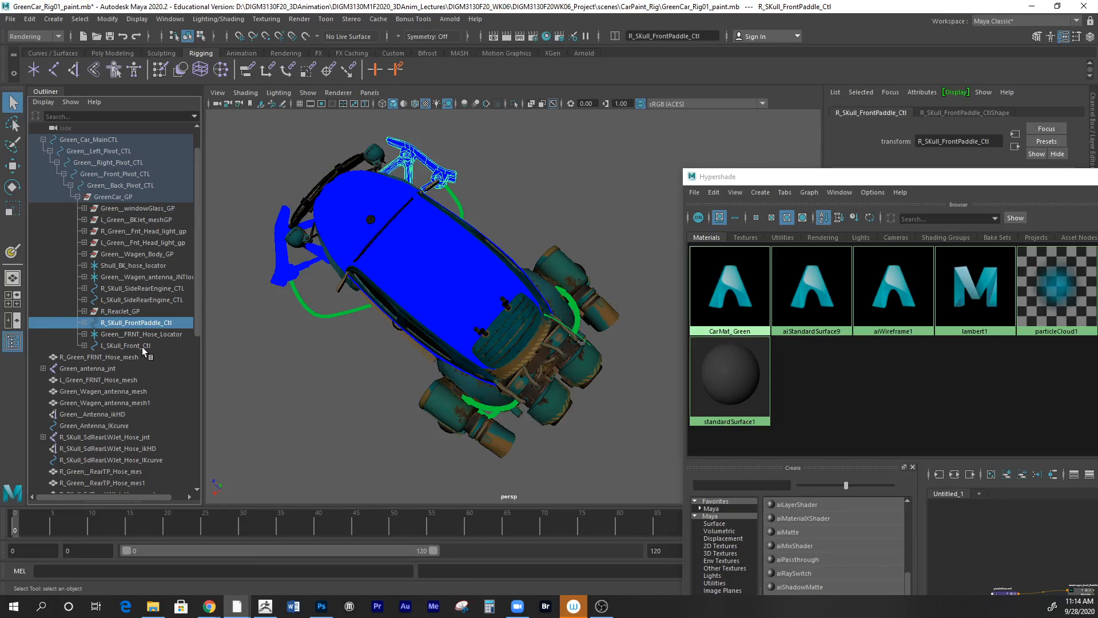
right_click(732, 309)
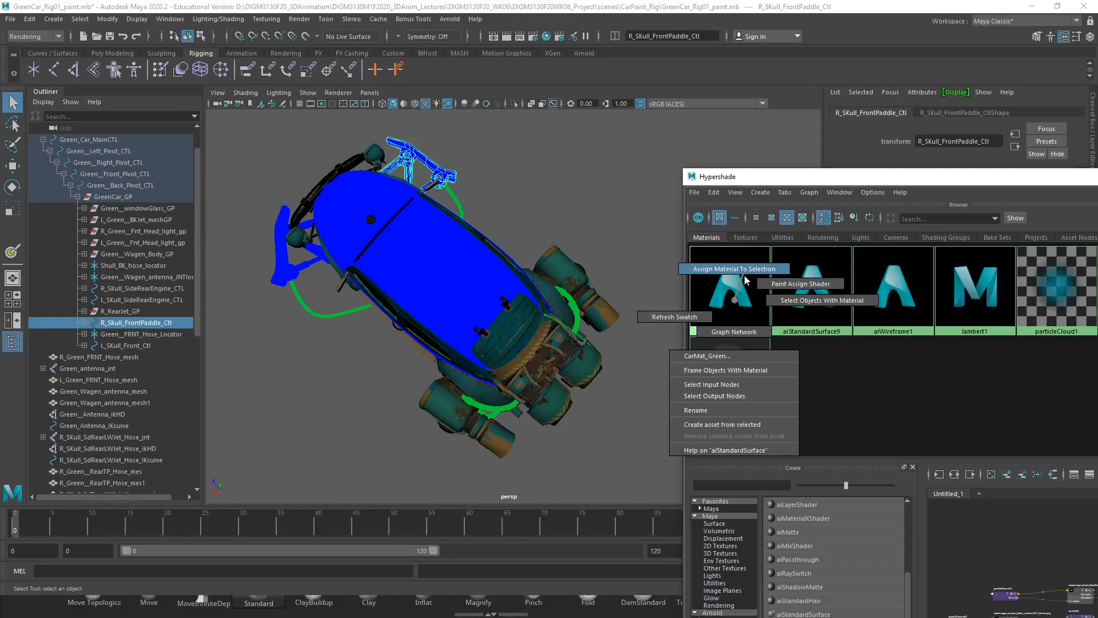
left_click(744, 273)
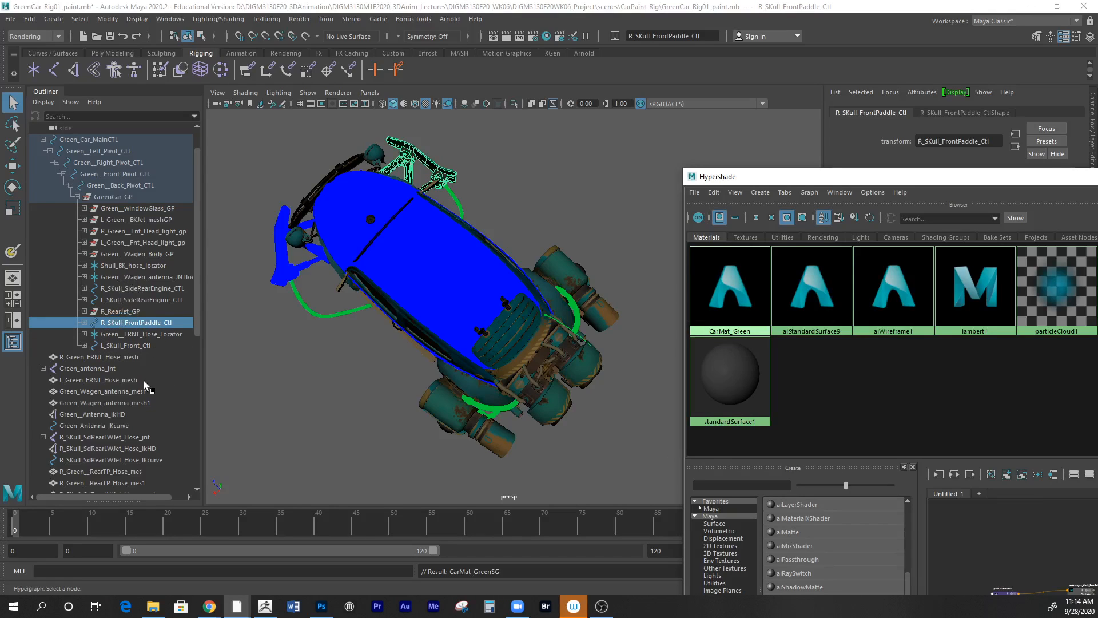
left_click(125, 345)
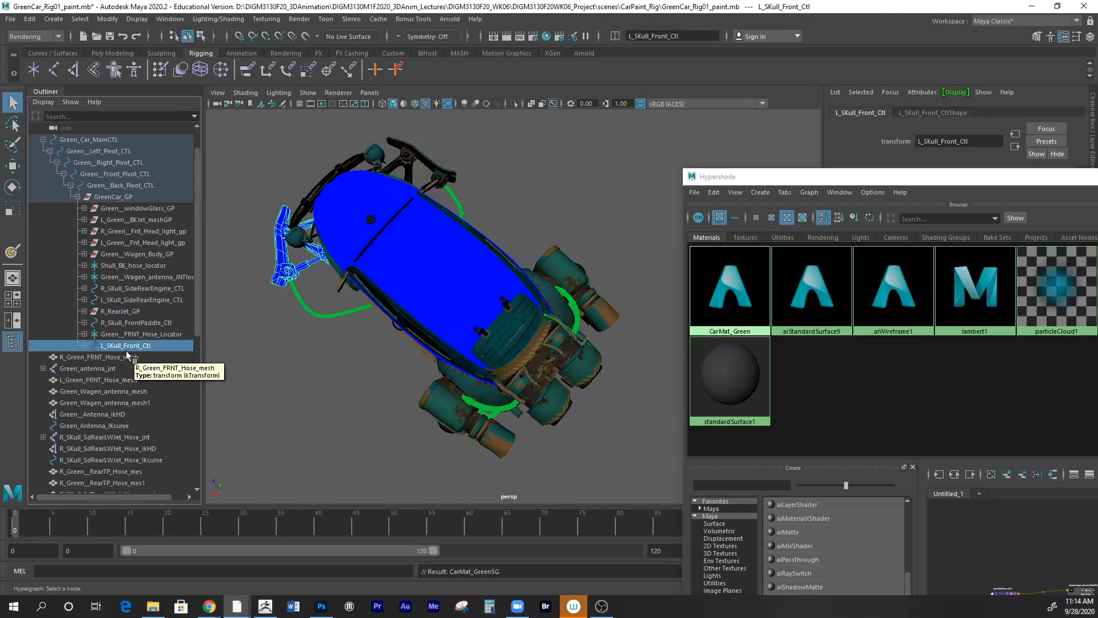
right_click_drag(738, 286, 750, 265)
- Create a new Maya Lambert surface material in the Hypershade for the car body shell
left_click_drag(317, 379, 400, 339, "alt")
right_click_drag(438, 337, 485, 416, "alt")
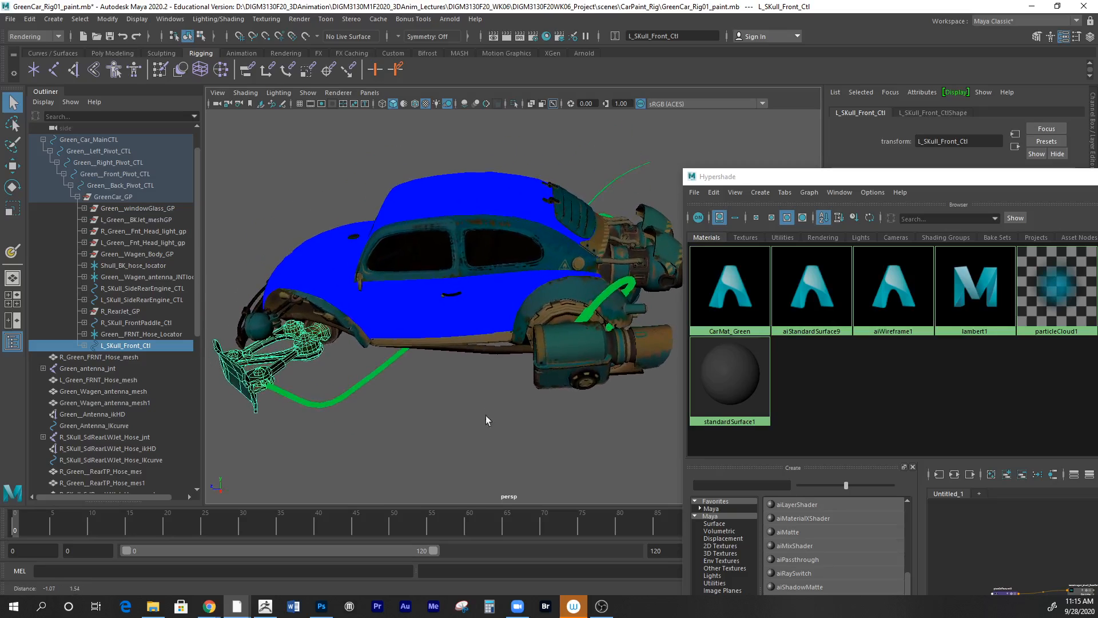
left_click(399, 304)
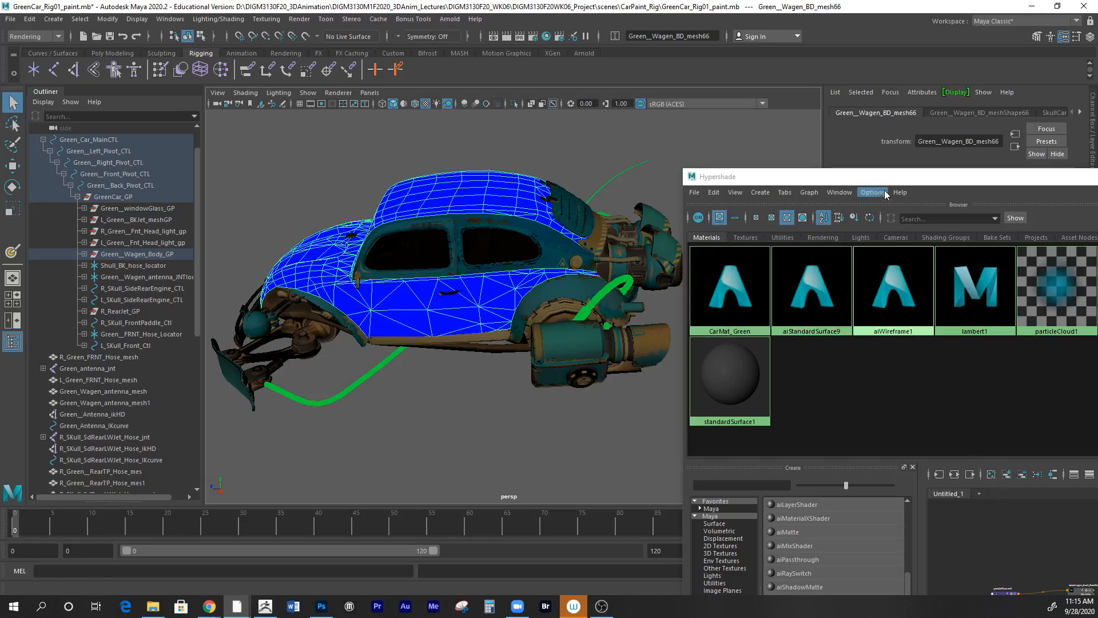
left_click_drag(884, 179, 863, 90)
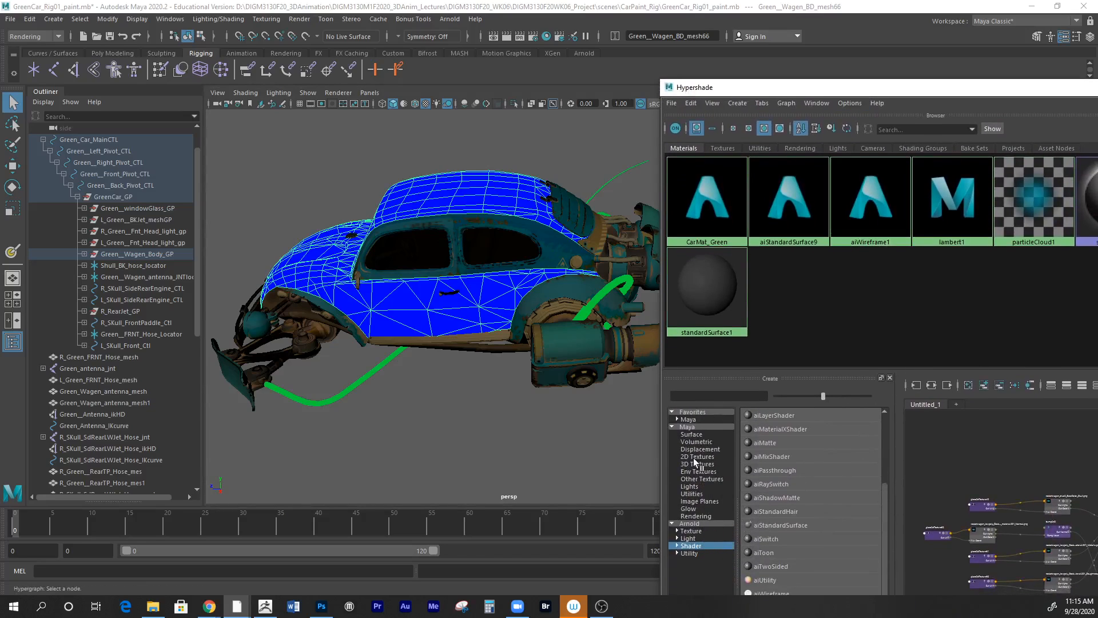
left_click(688, 419)
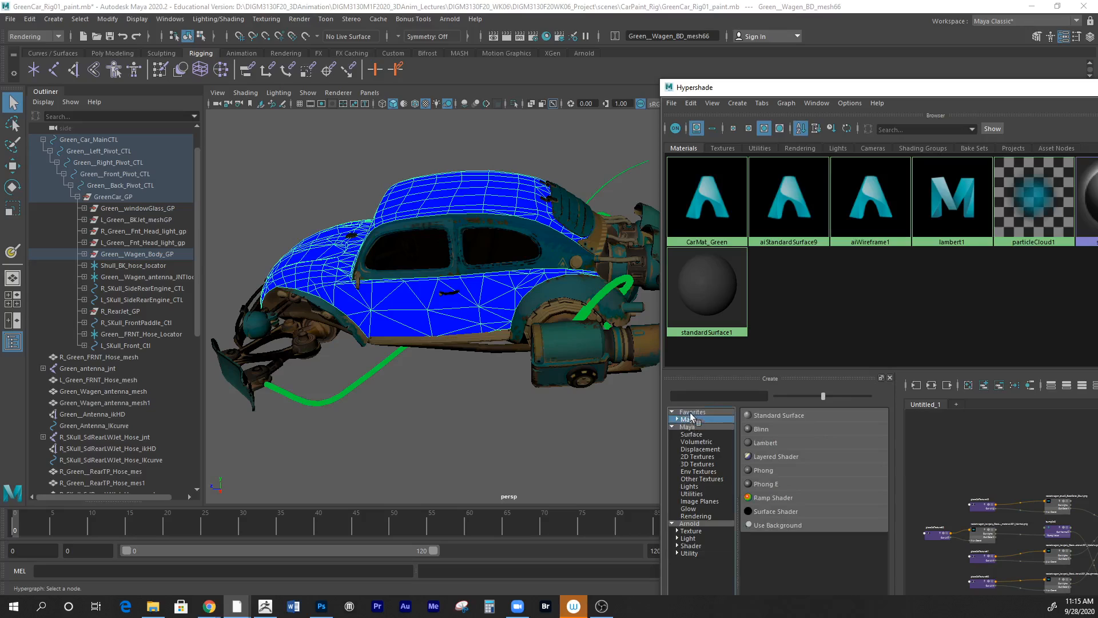
left_click(677, 419)
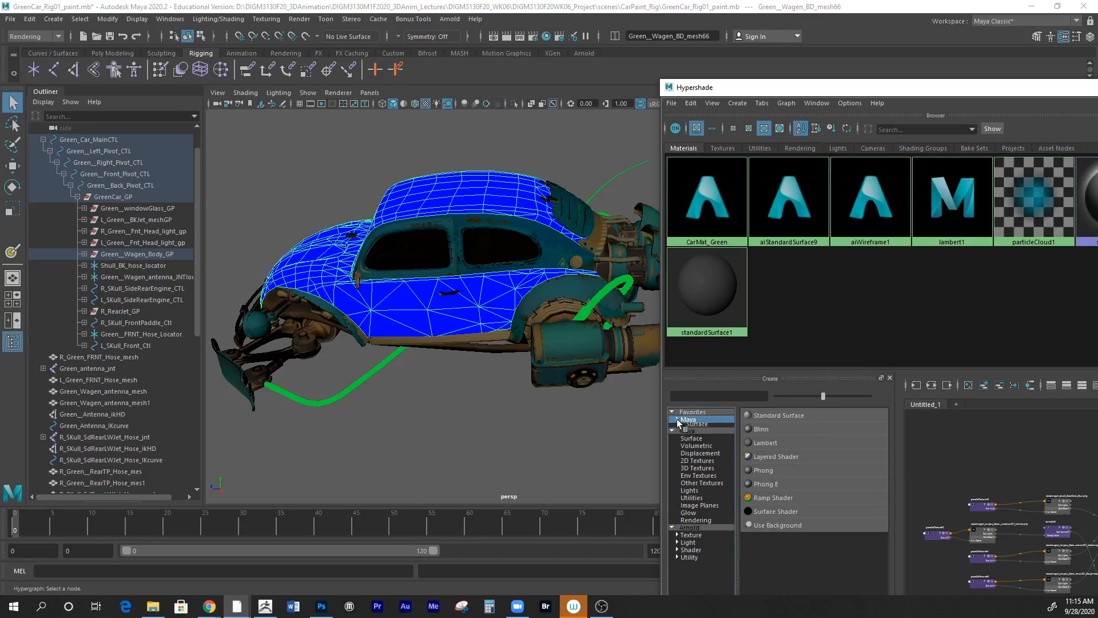
left_click(698, 428)
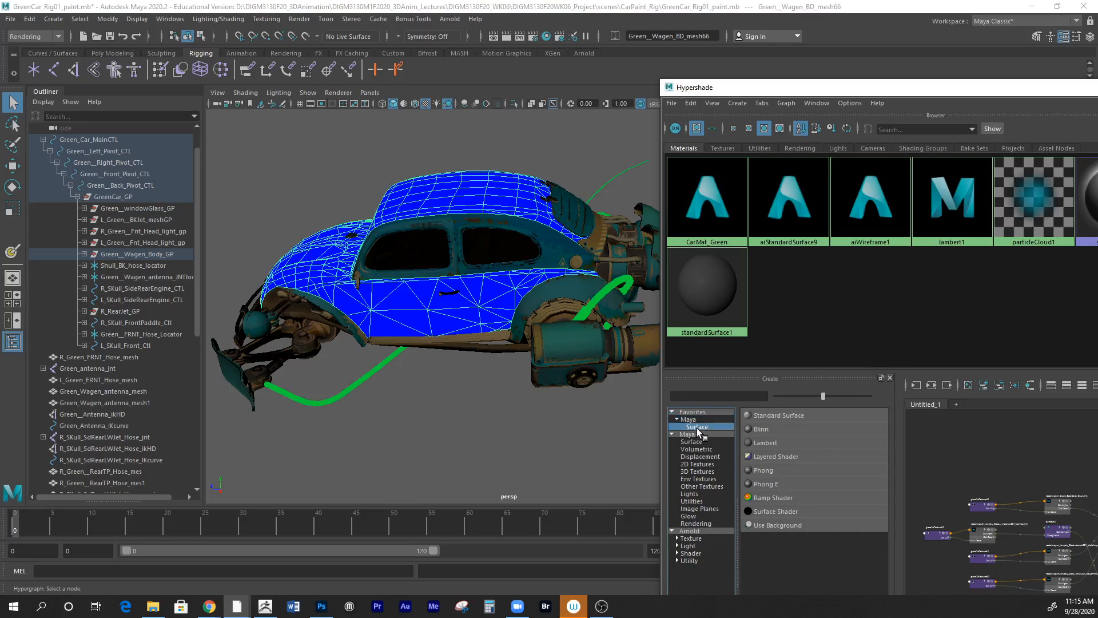
left_click(765, 442)
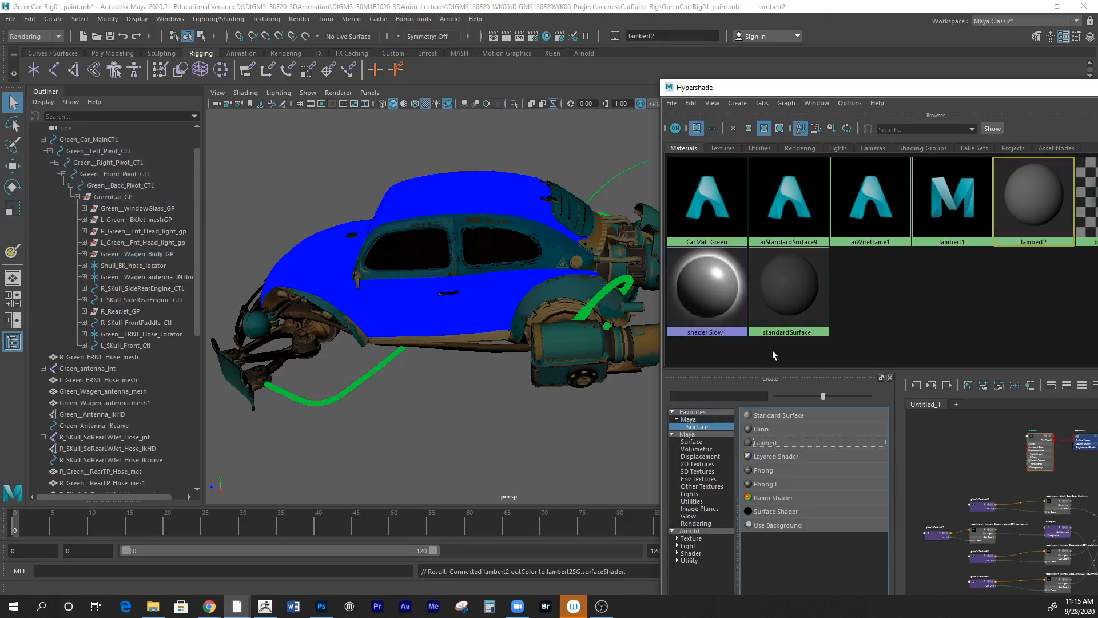
- Rename the new Lambert material Paint_lambert
left_click_drag(873, 90, 304, 116)
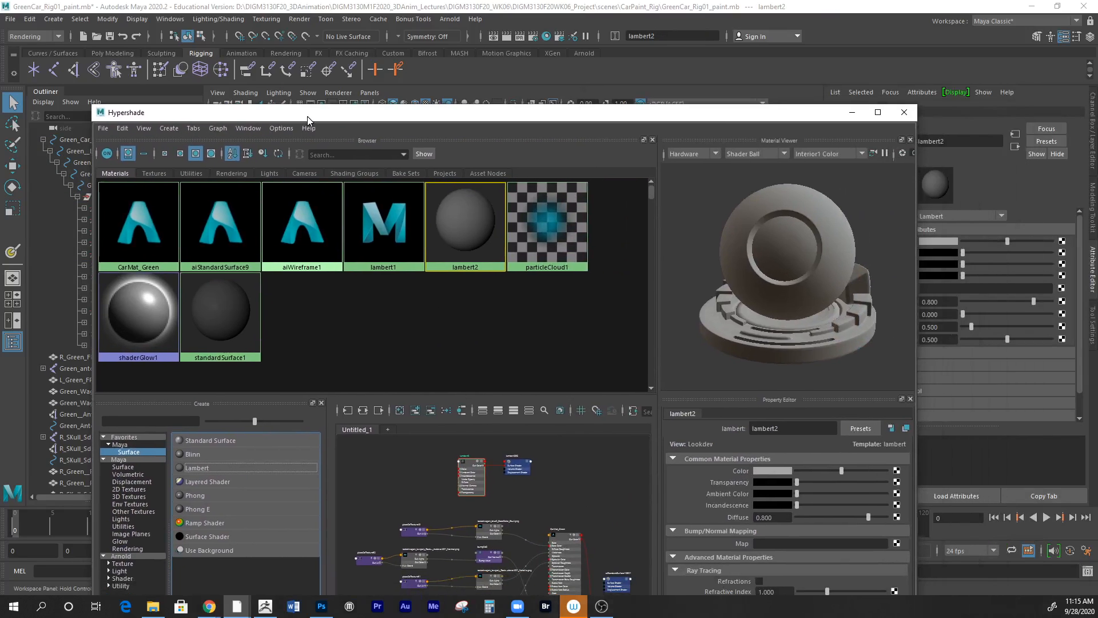
left_click(752, 430)
type("Pain")
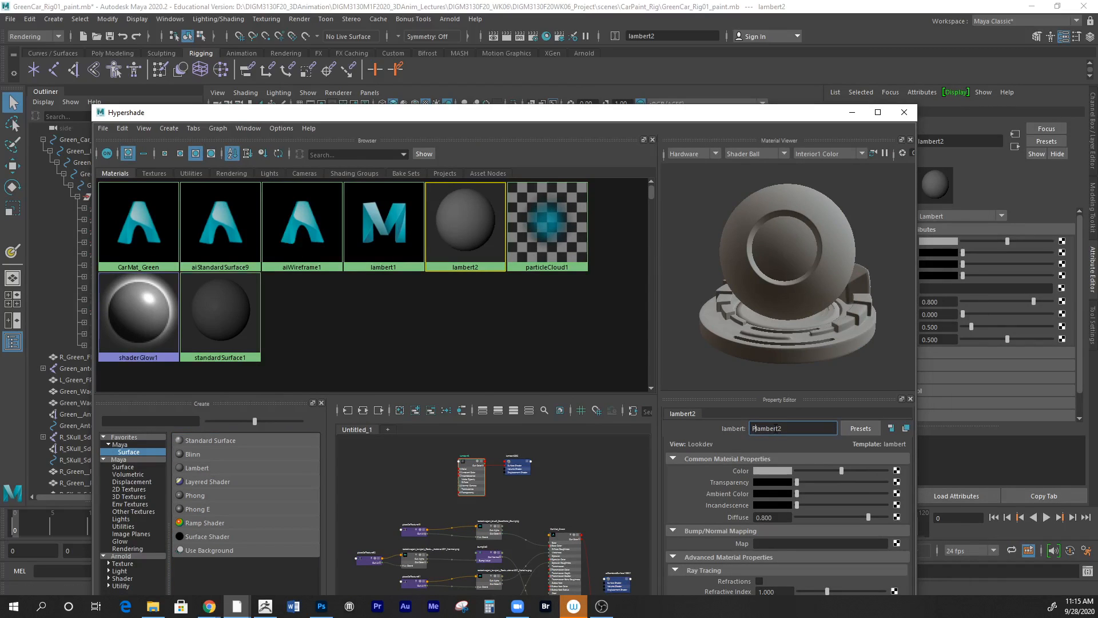
type("t_")
key("BackSpace")
key("Return")
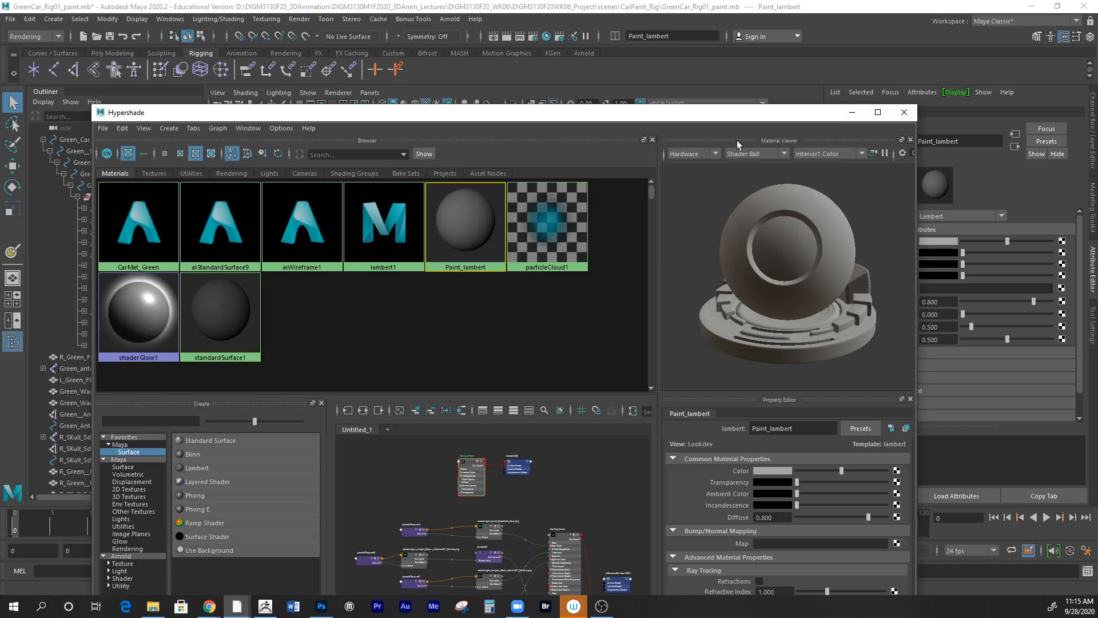
- Assign Paint_lambert to the blue car body mesh and move the Hypershade window clear of the car
left_click_drag(687, 114, 1075, 200)
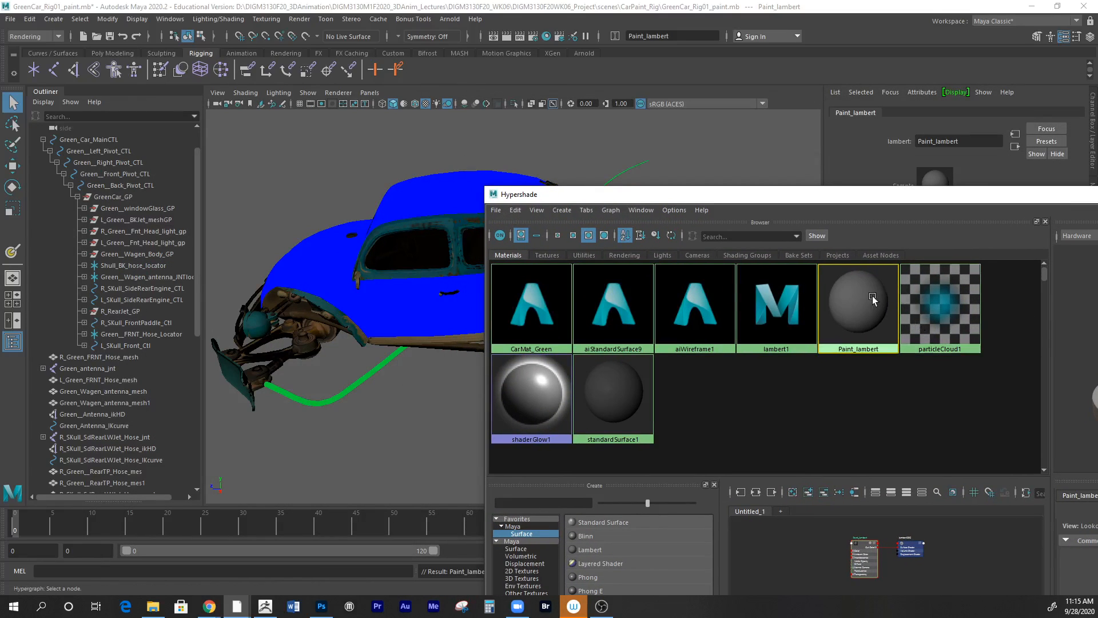
middle_click_drag(394, 300, 395, 302)
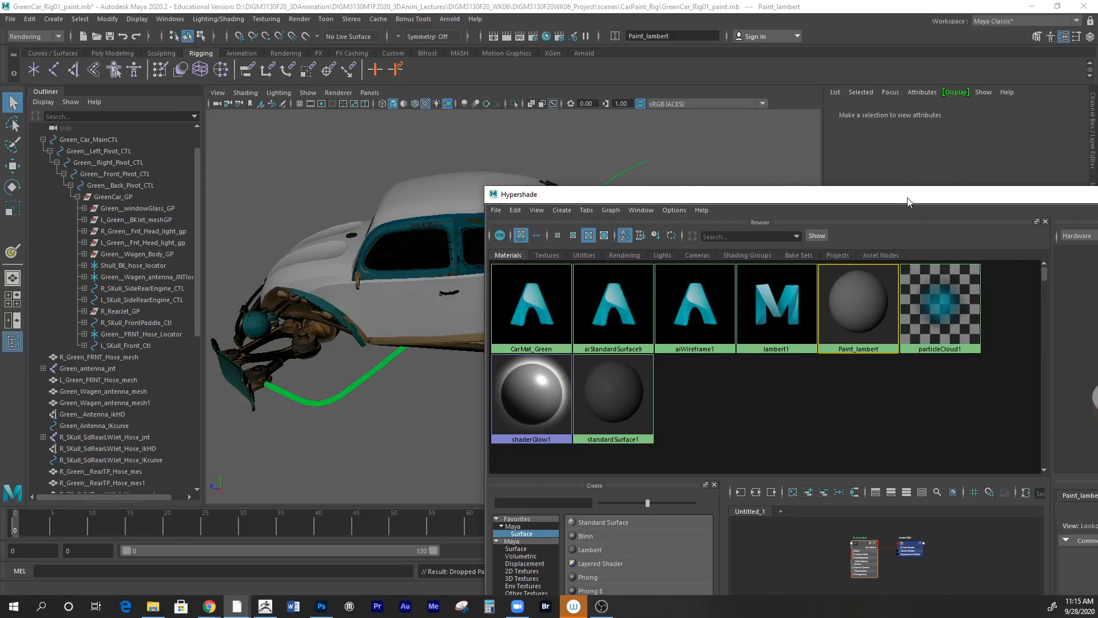
left_click_drag(873, 197, 689, 397)
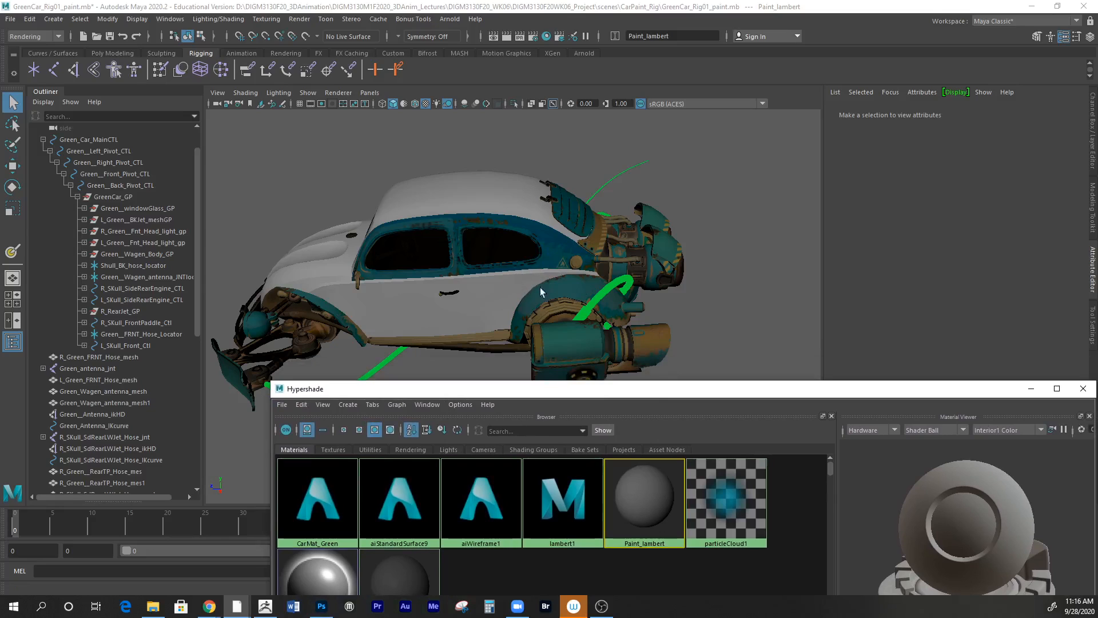
- Close the Hypershade and connect a File texture to the Color of Paint_lambert, using the image rocketwagen_blue2_BaseColor_Skull.png
left_click_drag(618, 389, 484, 127)
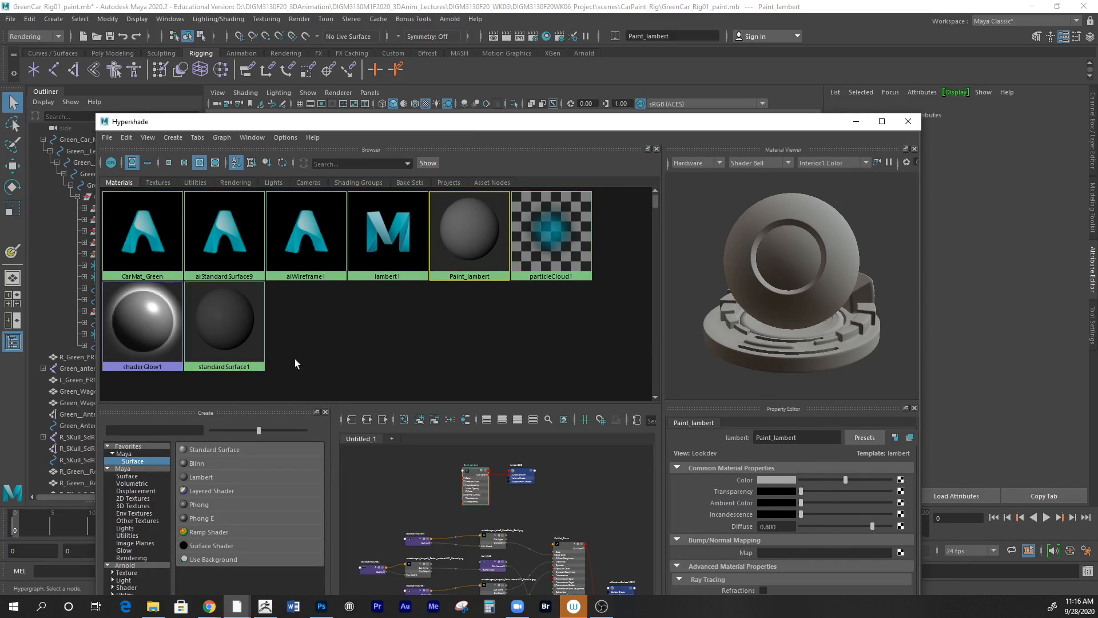
double_click(465, 240)
left_click_drag(842, 129, 665, 222)
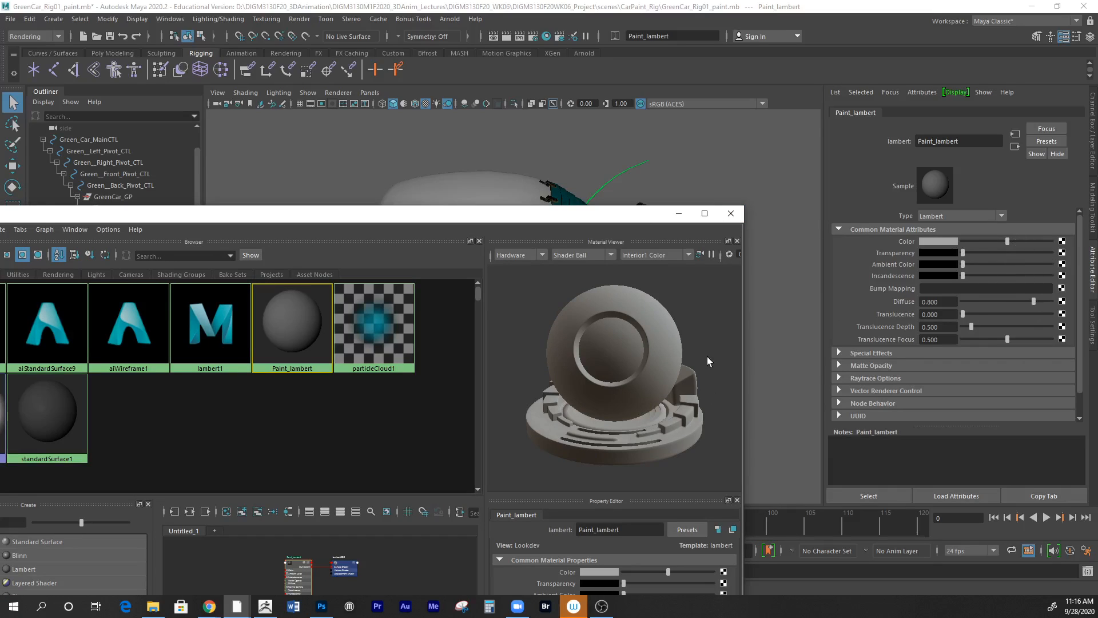
left_click(730, 214)
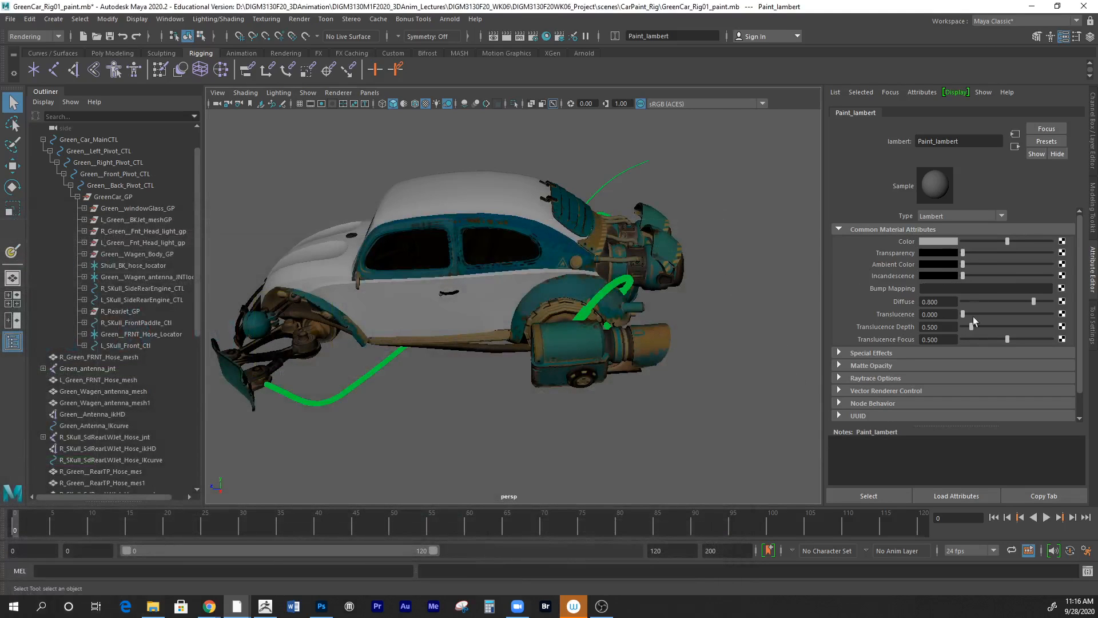
left_click(1062, 242)
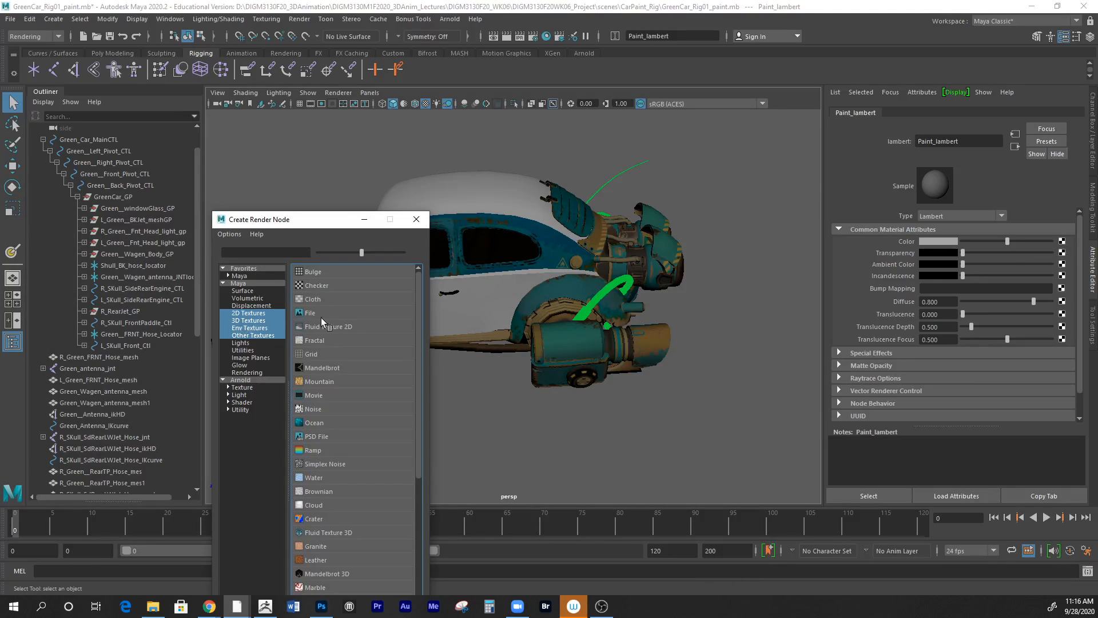
left_click(318, 313)
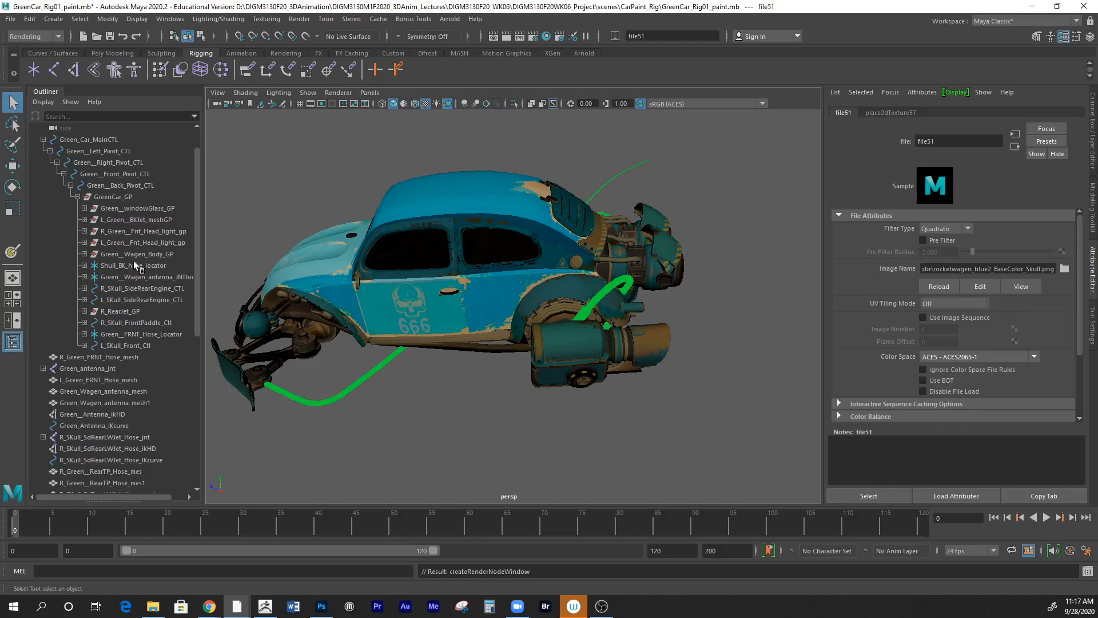
- Select the car body mesh and hide the Outliner to enlarge the perspective view around the door
left_click(382, 309)
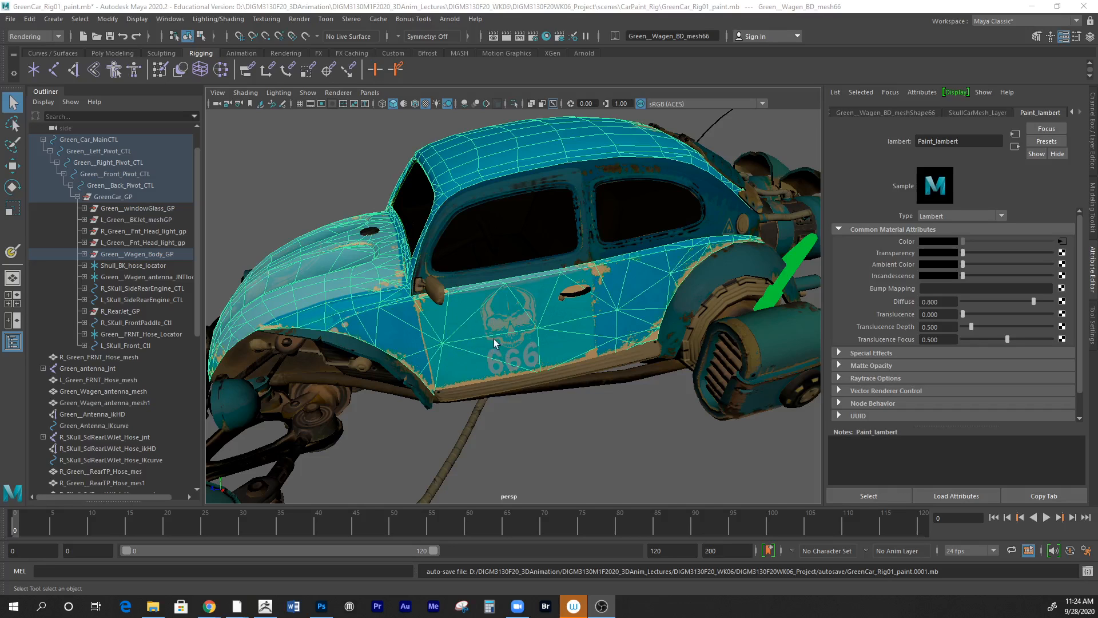
mouse_move(495, 331)
right_mouse_down("alt")
mouse_move(575, 330)
mouse_move(488, 325)
right_mouse_up("alt")
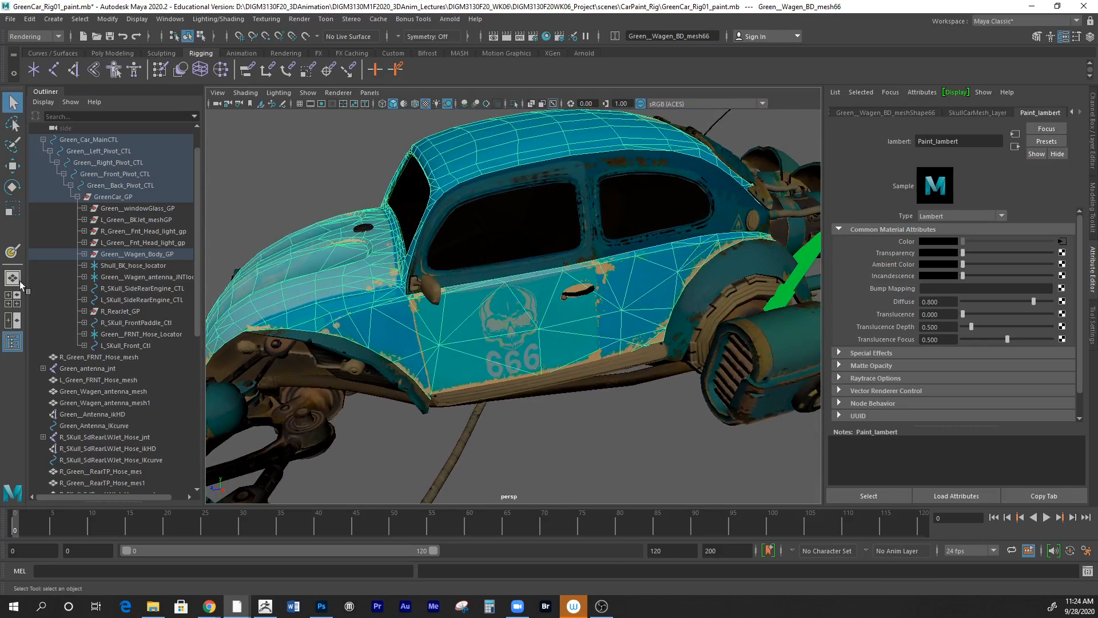
left_click(12, 344)
right_click_drag(546, 359, 480, 368, "alt")
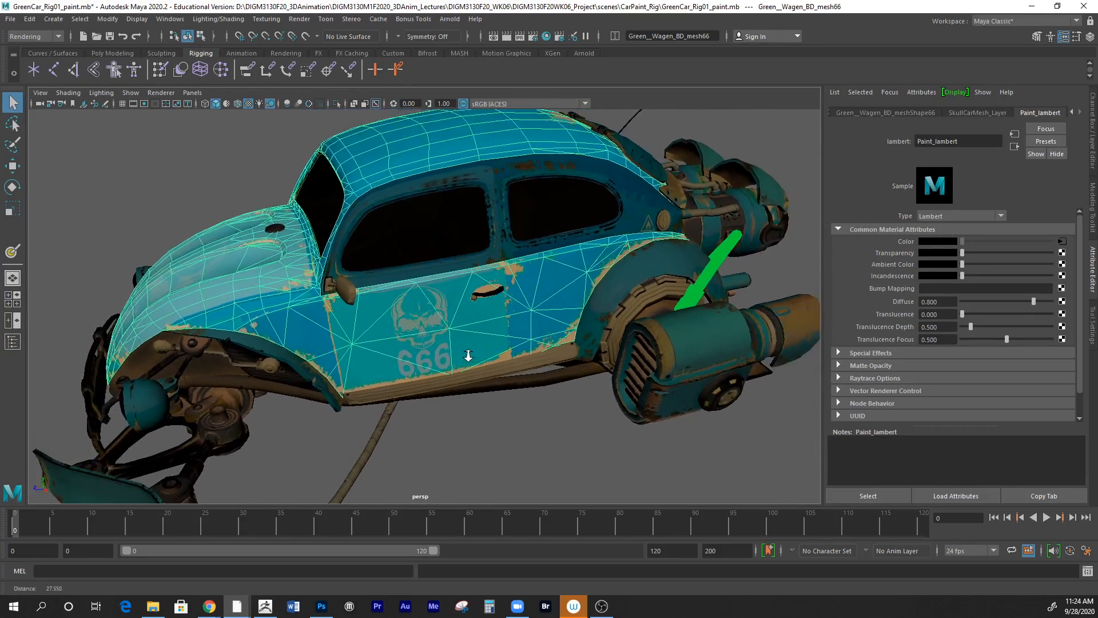
left_click_drag(480, 367, 508, 372, "alt")
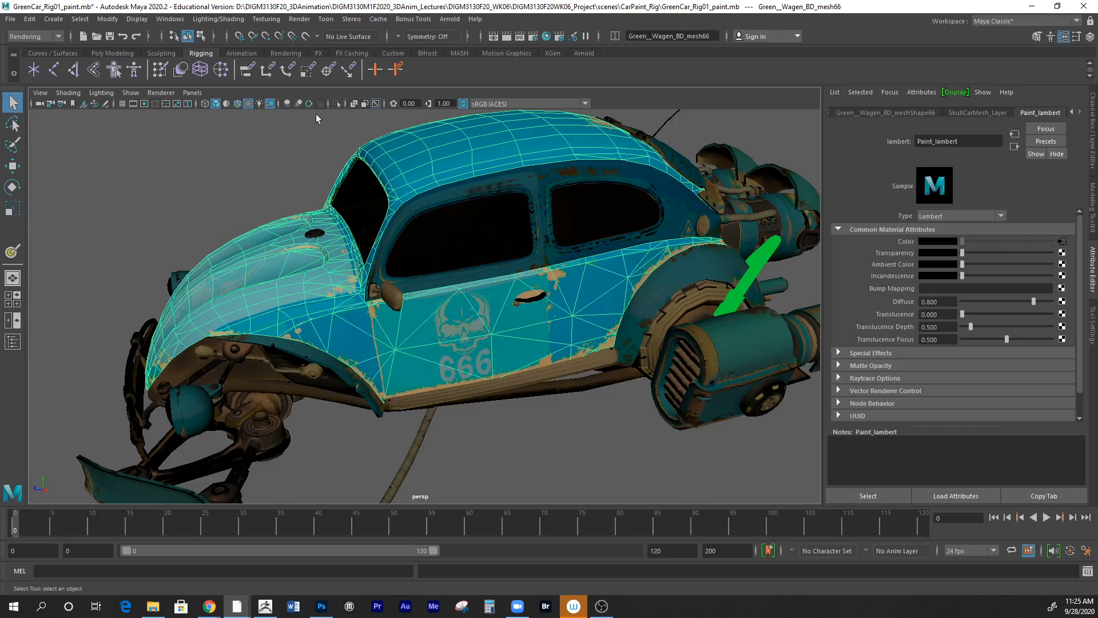
- Switch to the Rendering menu set and open the 3D Paint Tool with its settings for the selected car body
left_click(58, 36)
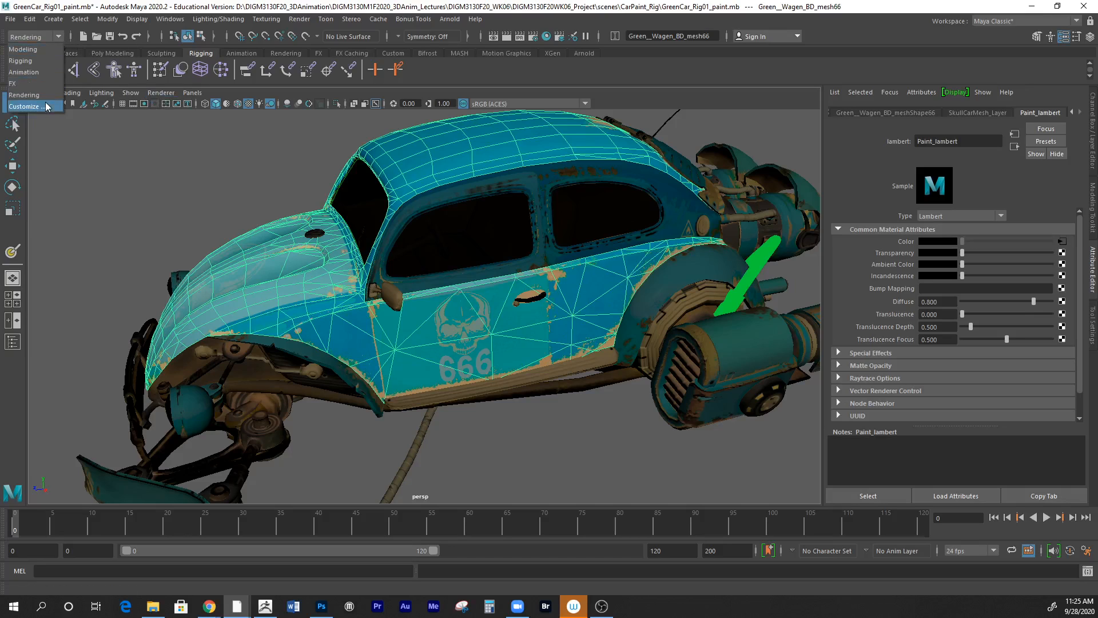
left_click(44, 95)
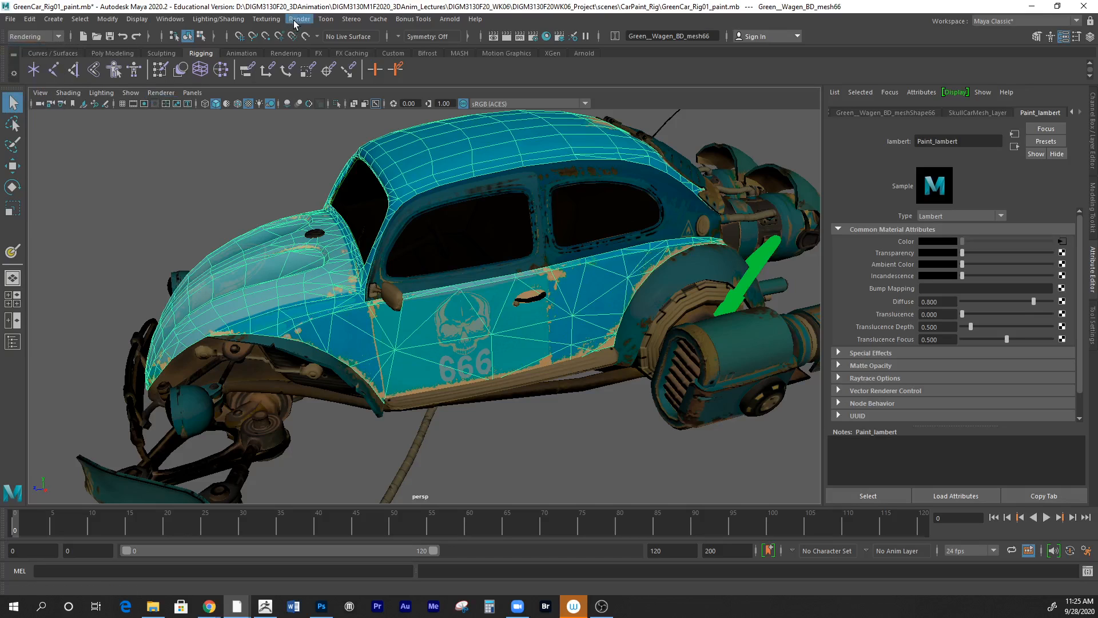
left_click(267, 19)
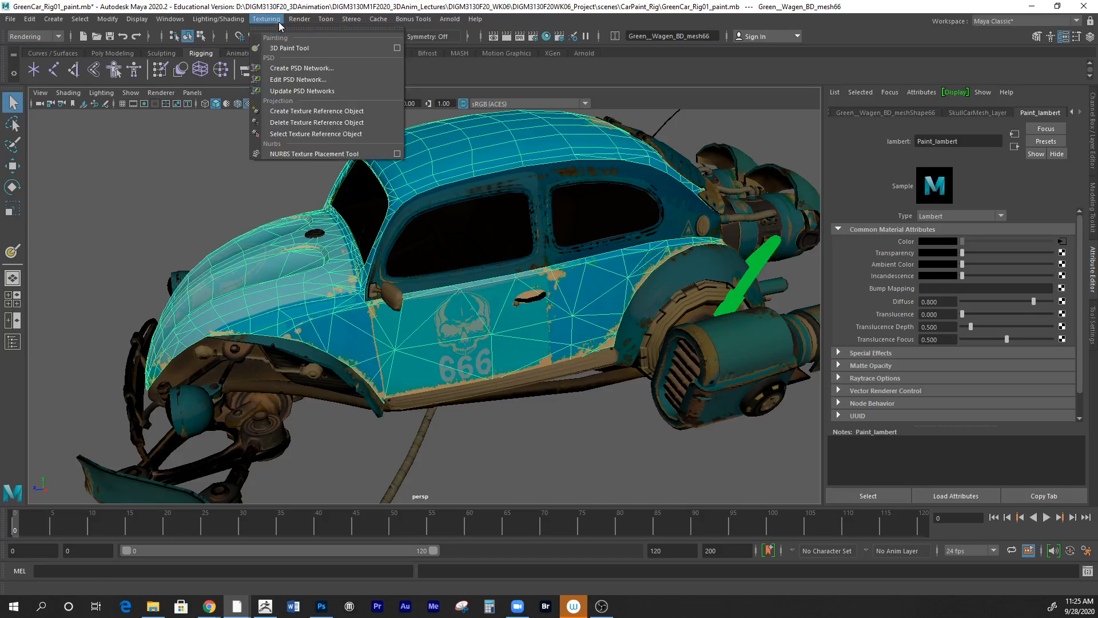
left_click(397, 48)
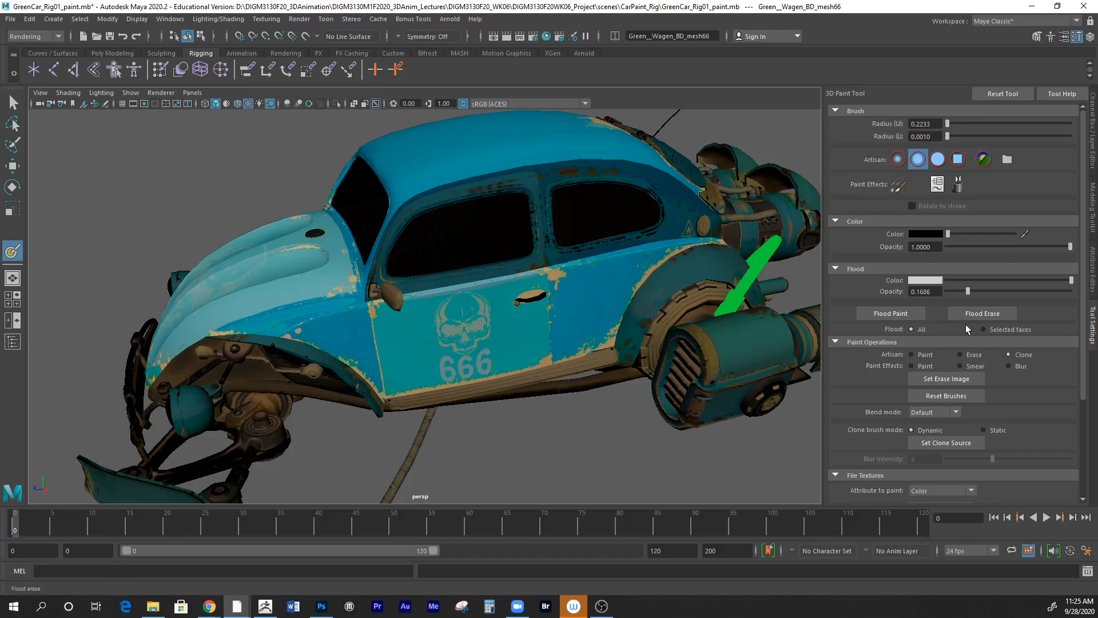
- Set the attribute to paint to Color and assign an editable file texture to the car body
left_click_drag(1083, 288, 1087, 377)
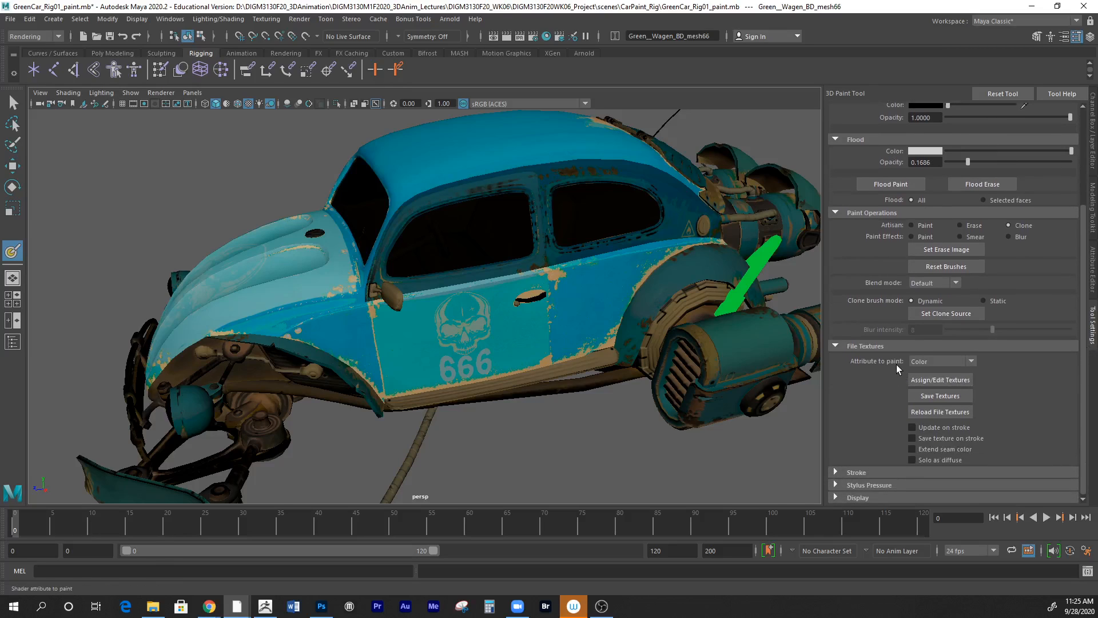
left_click(945, 362)
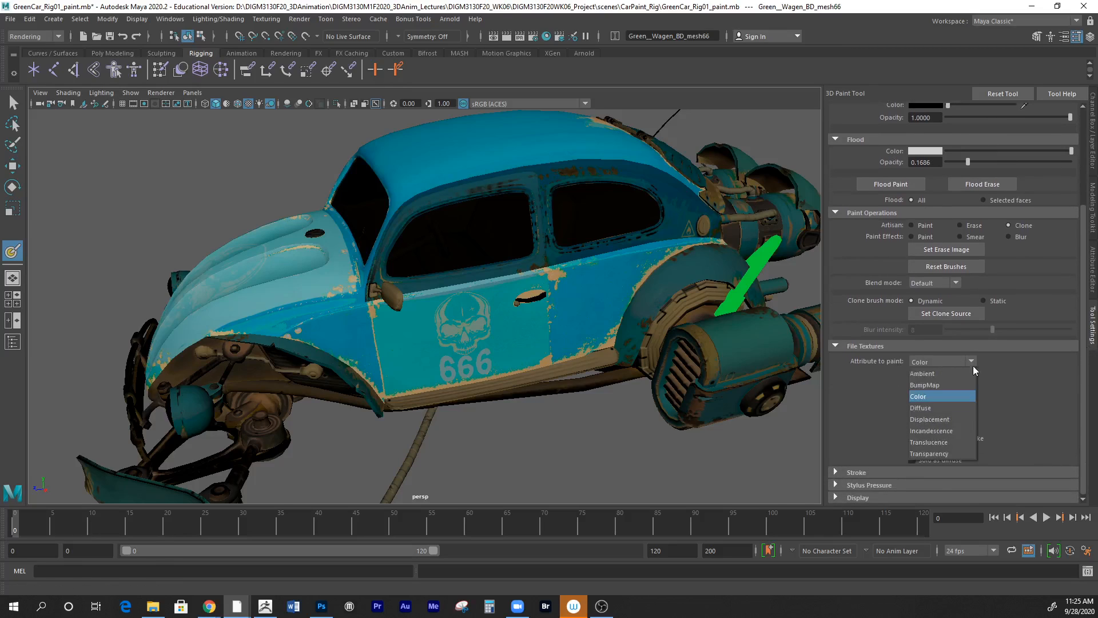
left_click(963, 394)
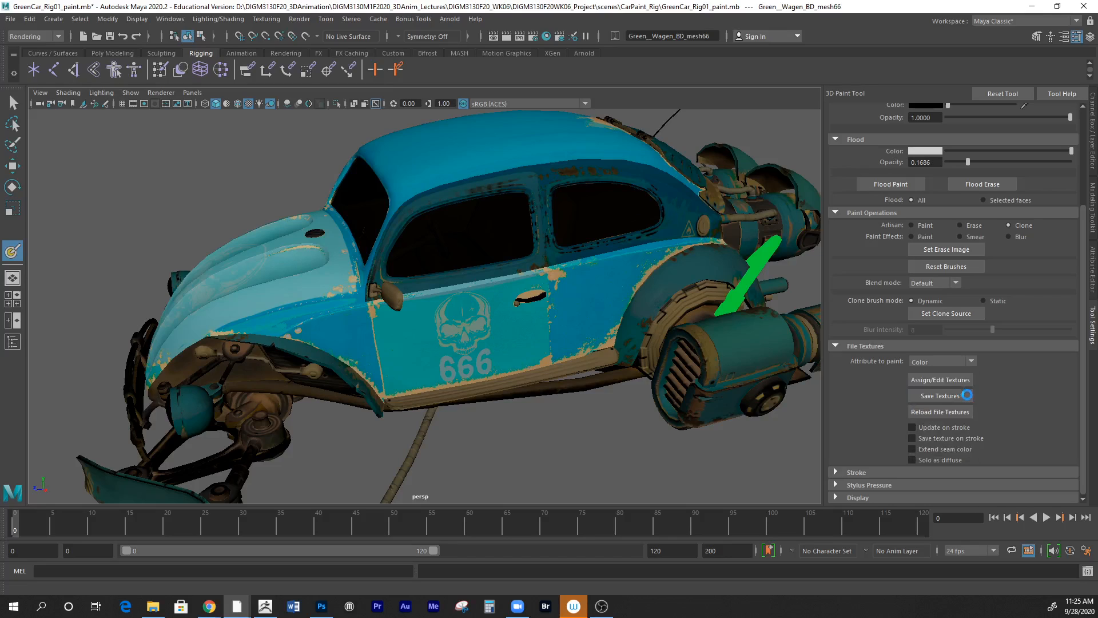
left_click(931, 381)
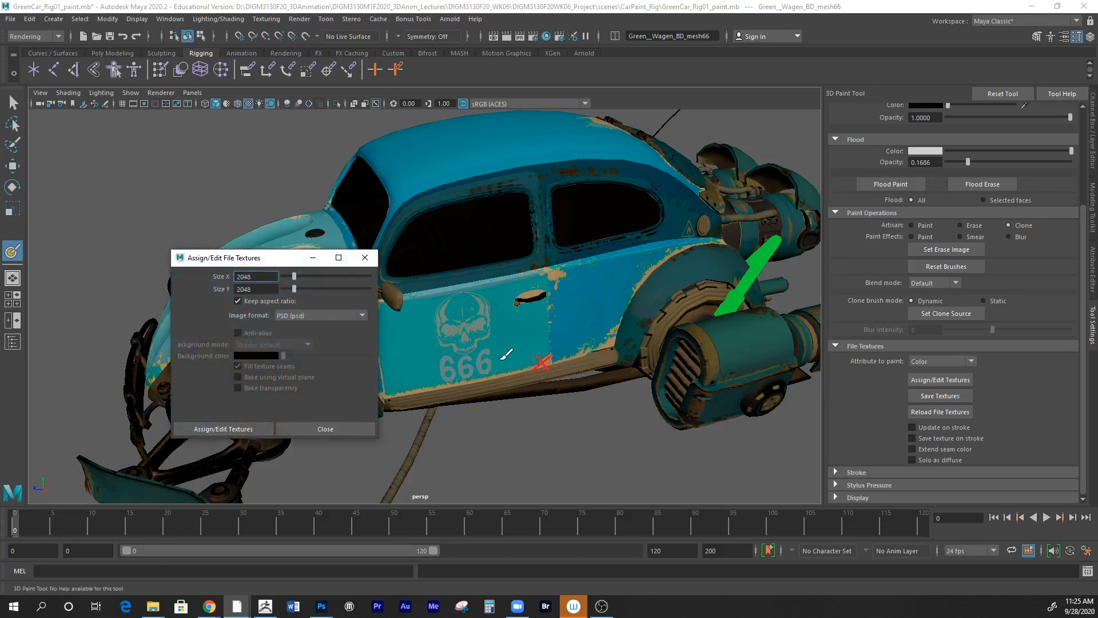
double_click(243, 277)
left_click(232, 430)
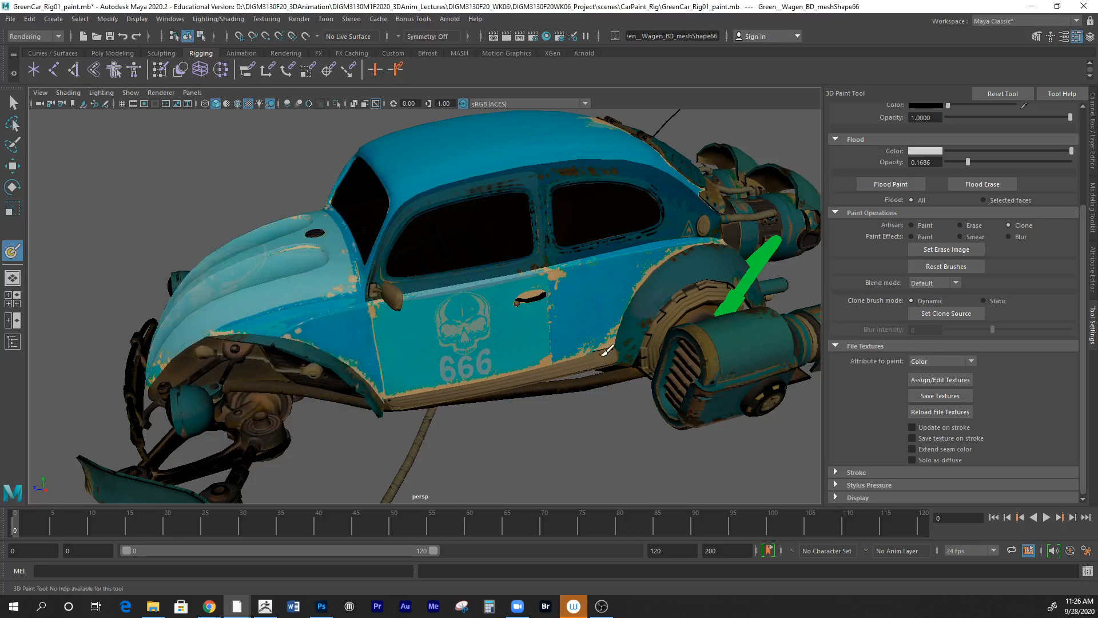
- Set the Artisan operation to Paint and paint a short black stroke across the skull on the car door
left_click(520, 328, "ctrl")
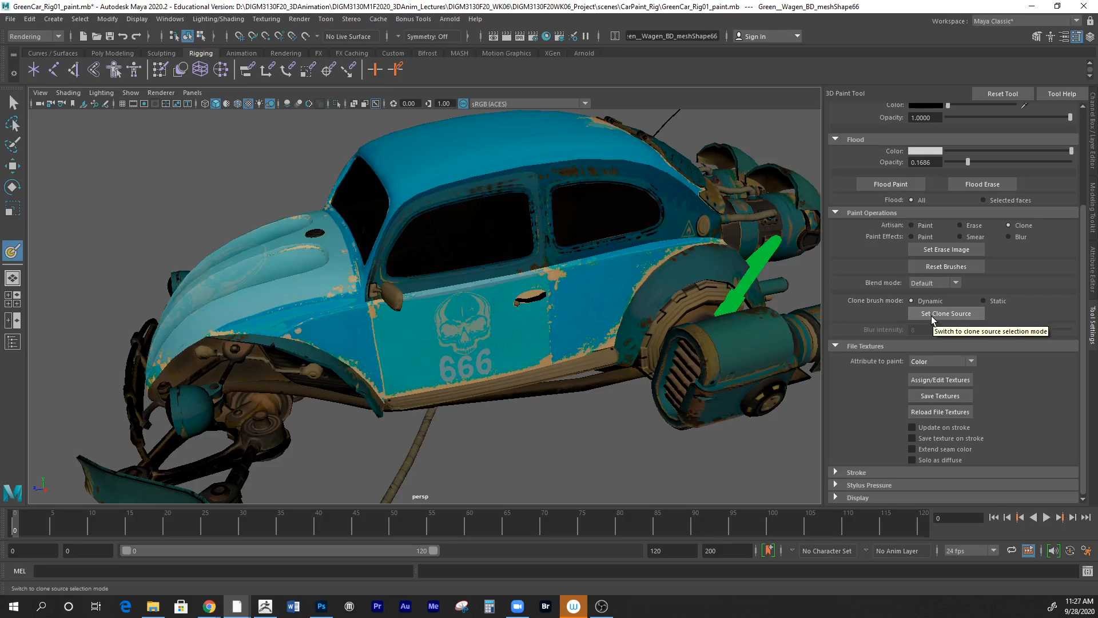
left_click(912, 225)
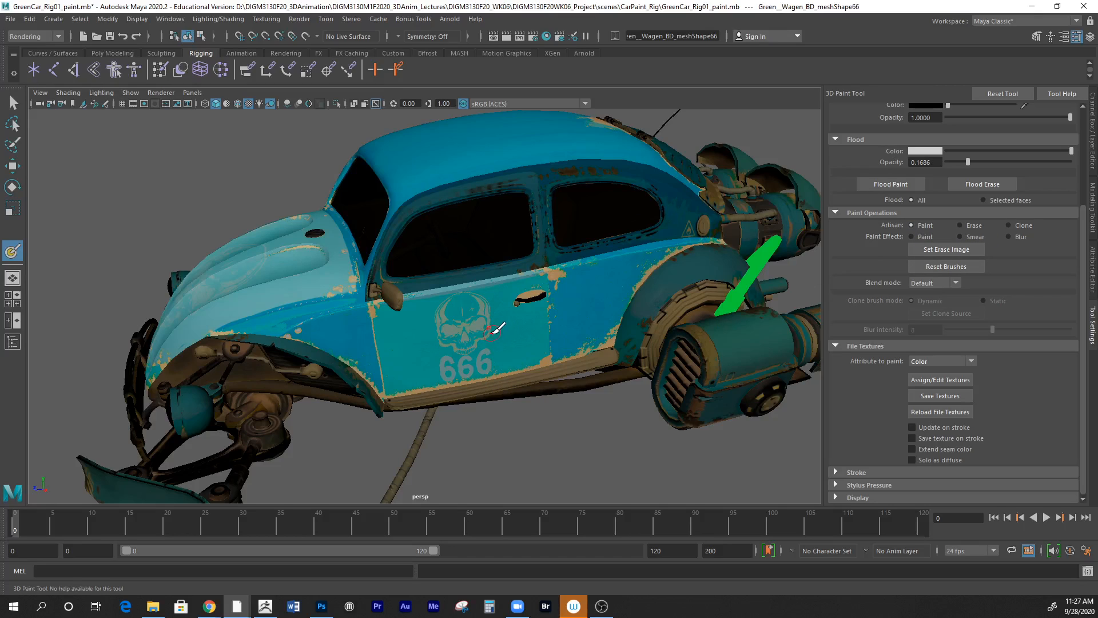
left_click_drag(488, 323, 453, 351)
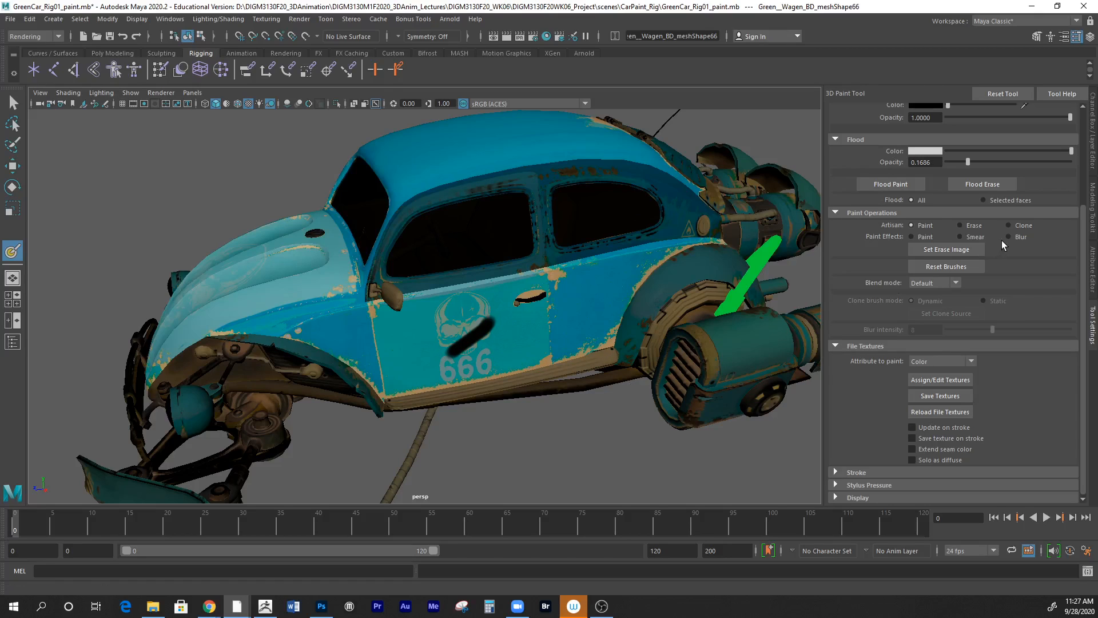
- Switch the Artisan operation to Erase and erase the black stroke from the door's skull
scroll(1000, 242, "up", 3)
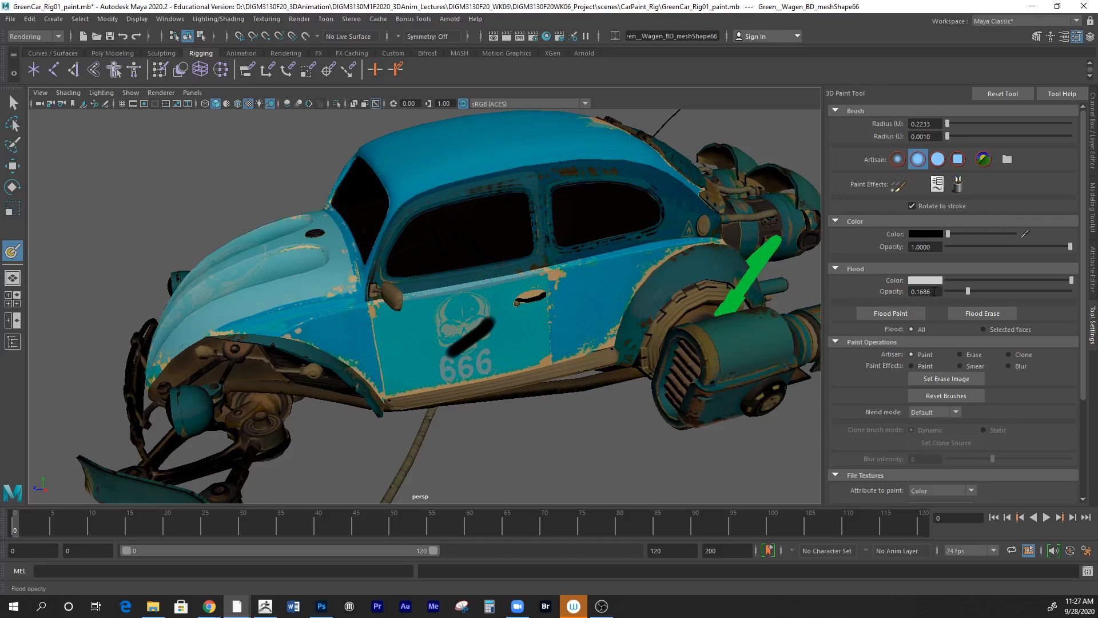
left_click_drag(935, 292, 912, 292)
type("1")
left_click(978, 358)
mouse_move(474, 336)
left_mouse_down()
mouse_move(489, 316)
mouse_move(447, 349)
mouse_move(475, 345)
mouse_move(493, 318)
mouse_move(485, 341)
left_mouse_up()
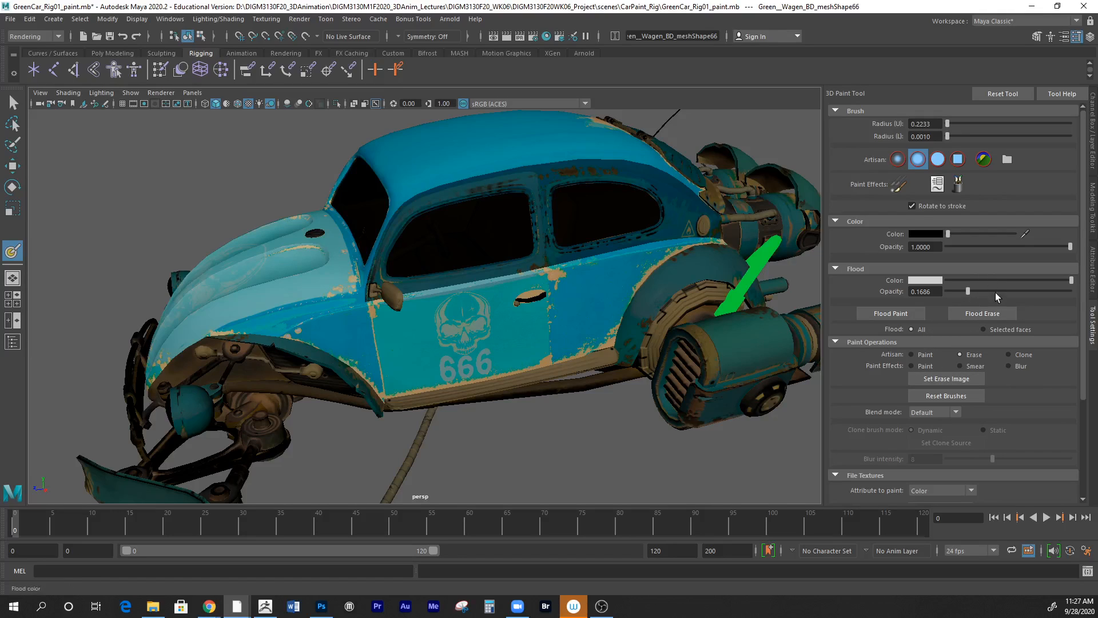
- Try cloning over the door's skull and 666 in Dynamic mode, and erase the cloned strokes
left_click(1027, 356)
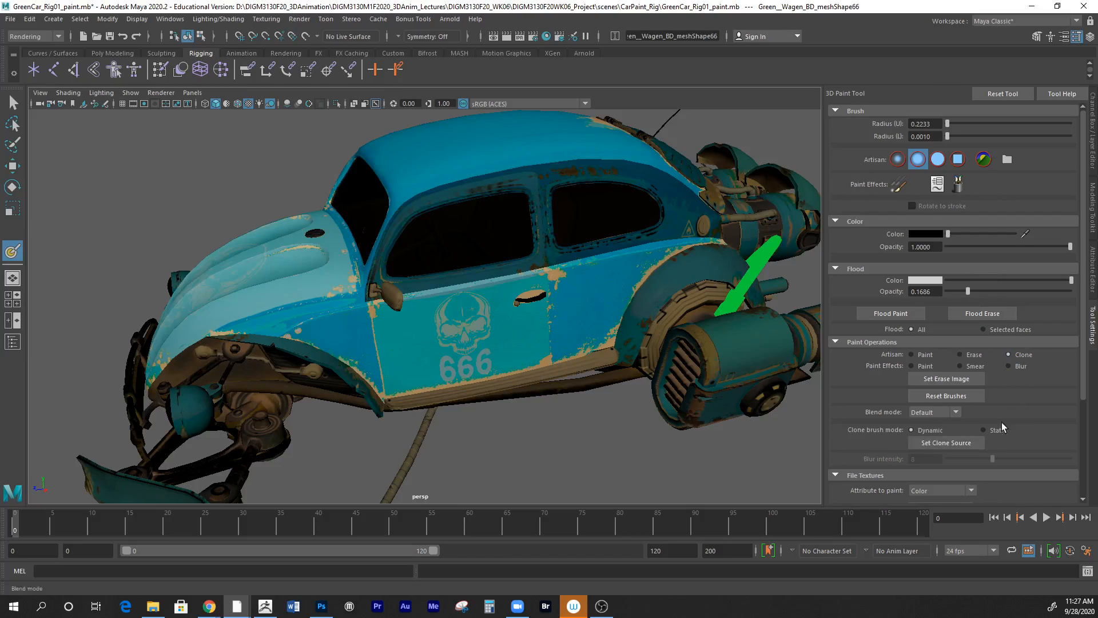
left_click(976, 443)
left_click(488, 334)
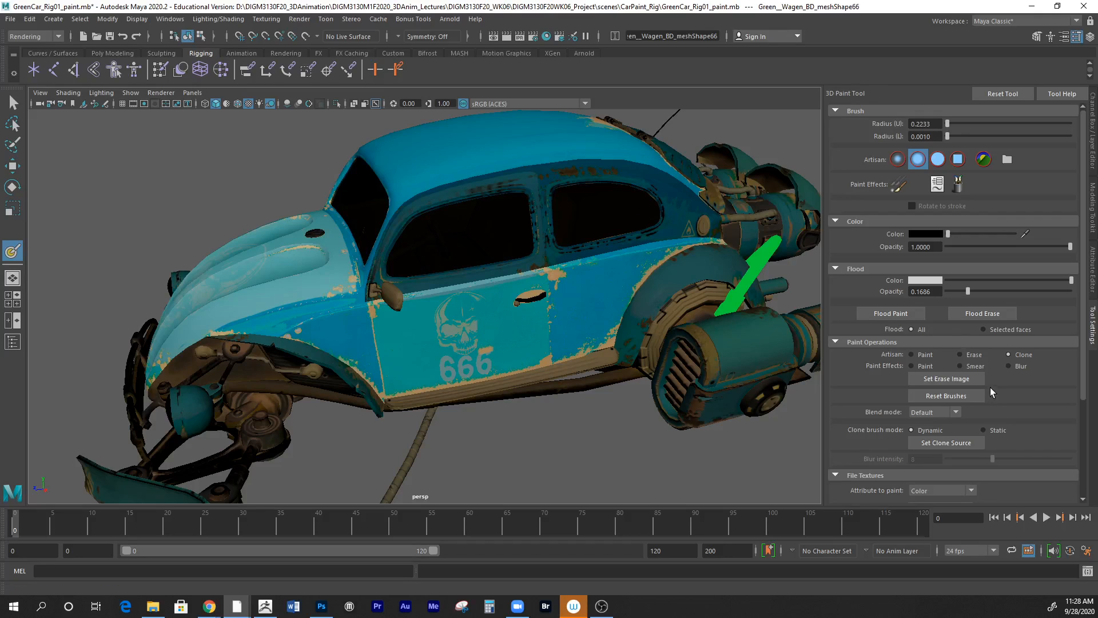
left_click(973, 355)
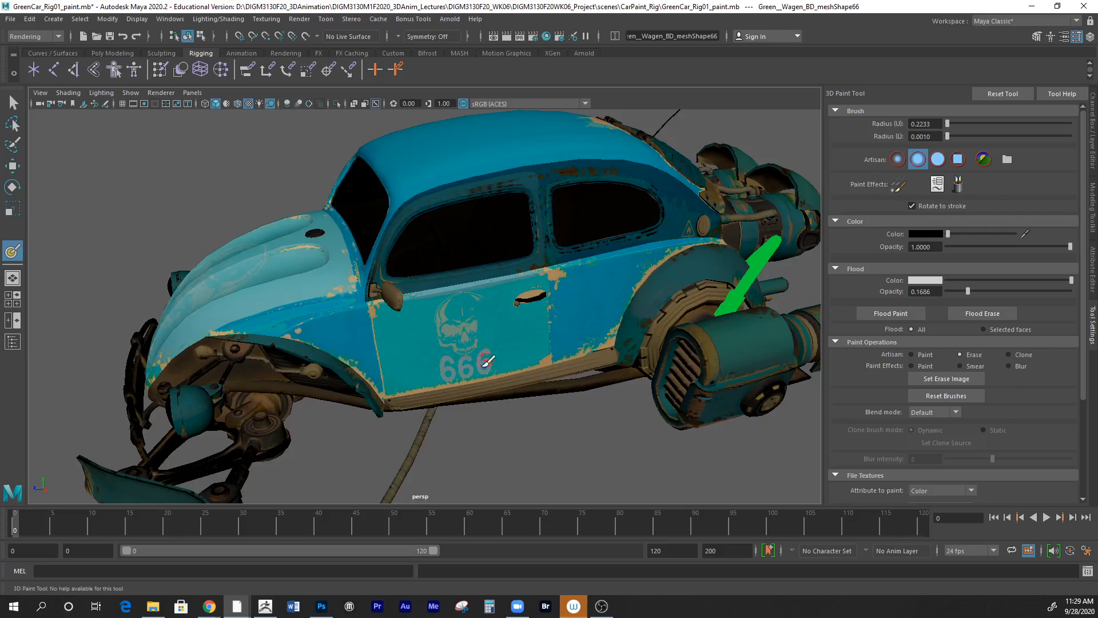
right_click_drag(469, 414, 631, 435, "alt")
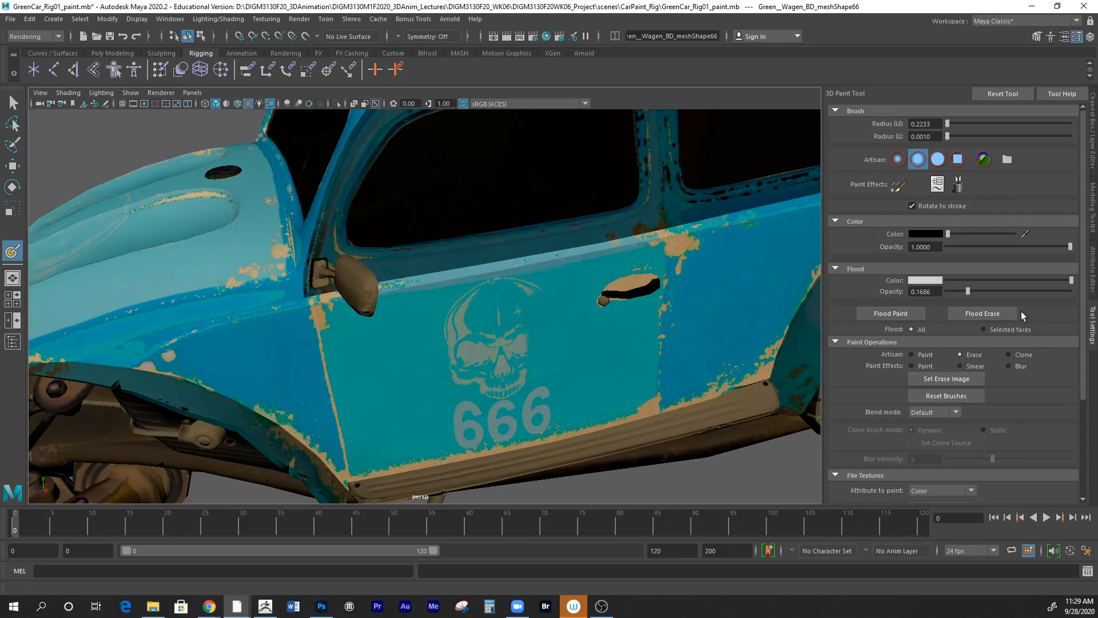
- Clone plain door paint over the skull and 666 in Static mode, lowering the brush opacity to about 0.32
left_click(1018, 354)
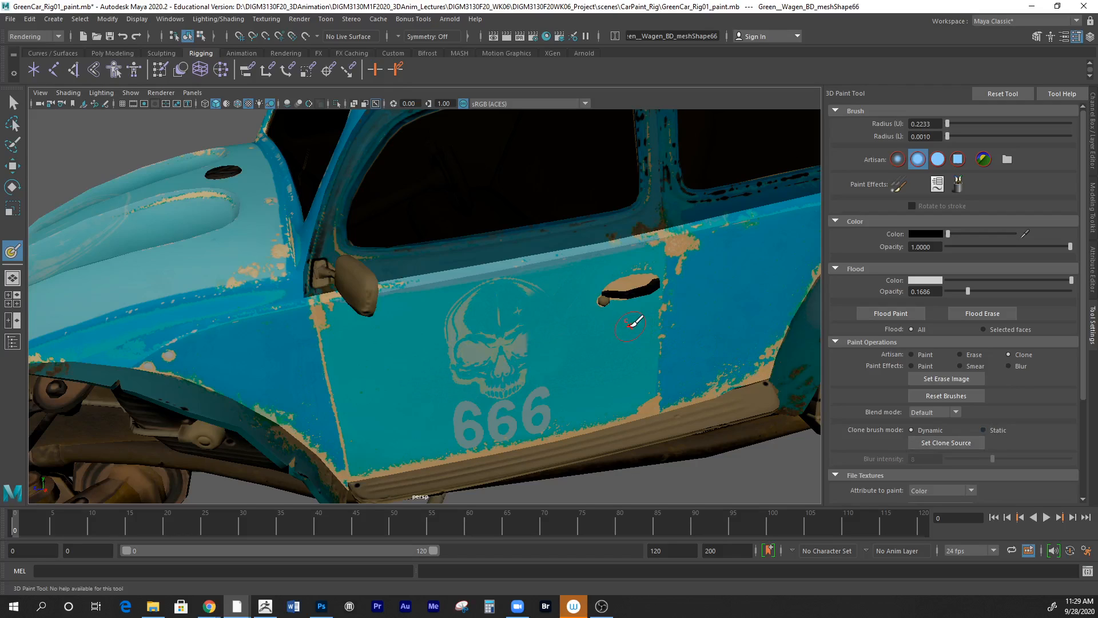
left_click(1001, 431)
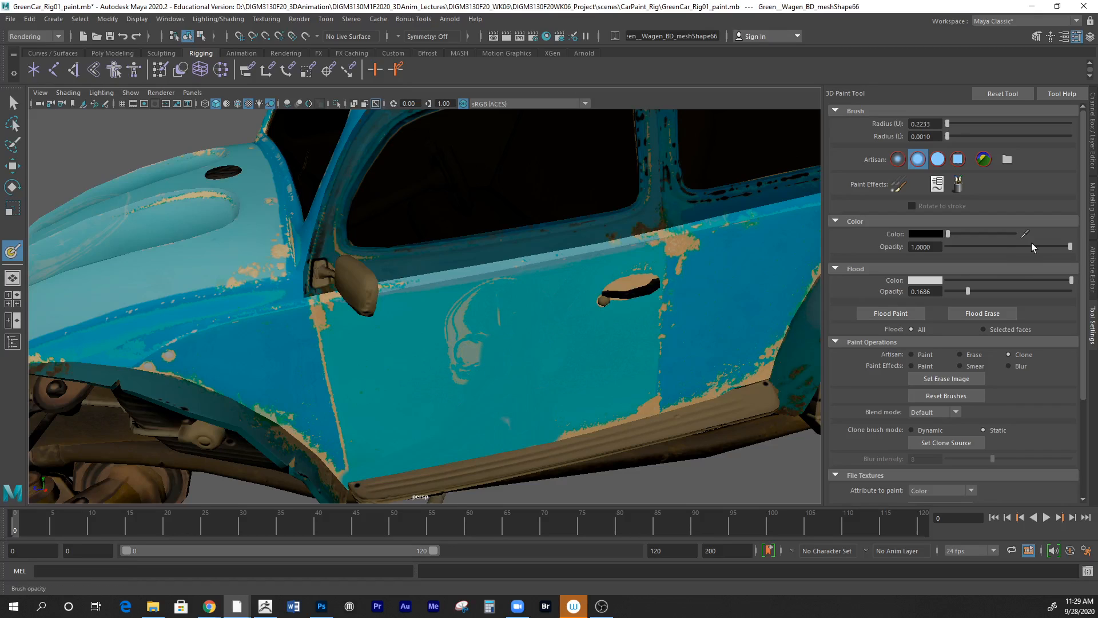
left_click_drag(1071, 250, 990, 252)
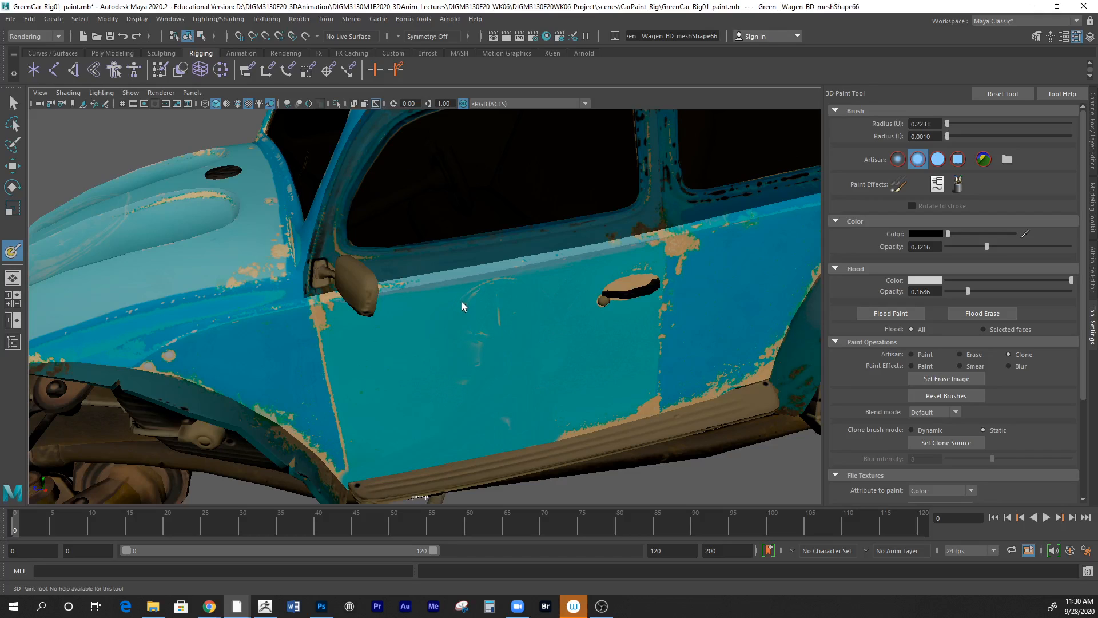
- Set brush opacity to 0.2, sample the blue fender as clone source, and clone over the door's front seam with a radius of about 0.86
left_click(922, 246)
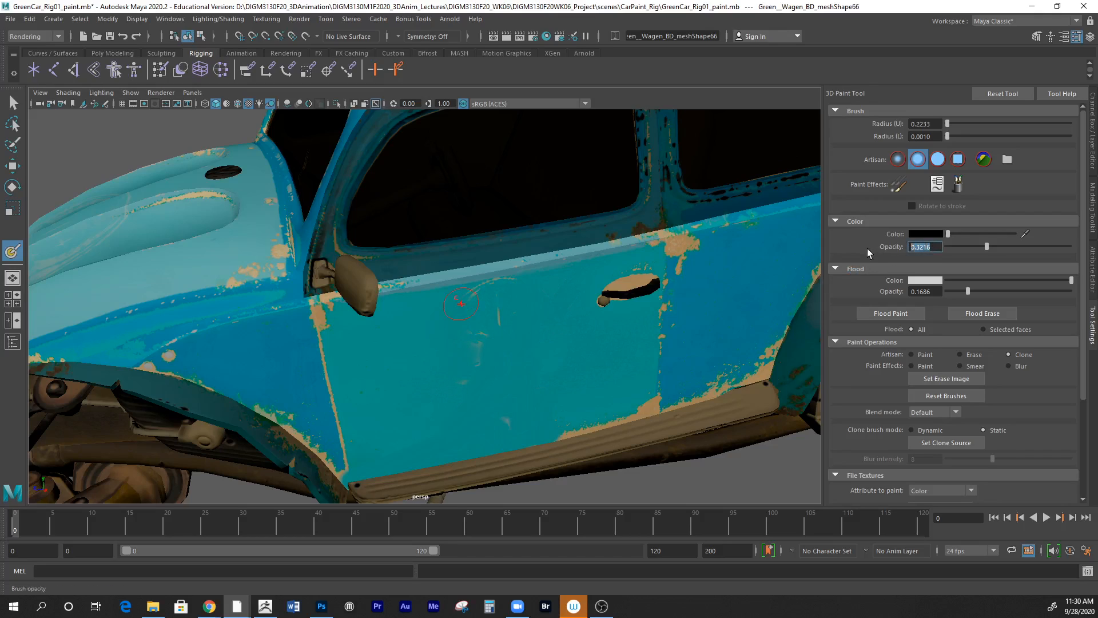
key("Return")
left_click(938, 443)
left_click(256, 353)
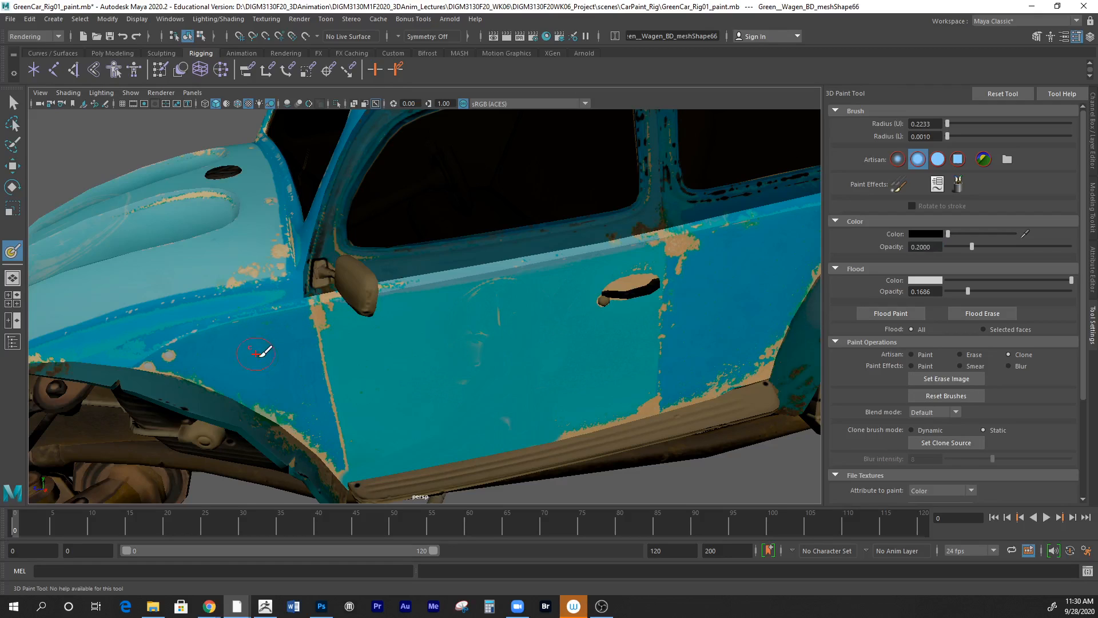
mouse_move(319, 353)
left_mouse_down()
mouse_move(314, 360)
mouse_move(324, 299)
left_mouse_up()
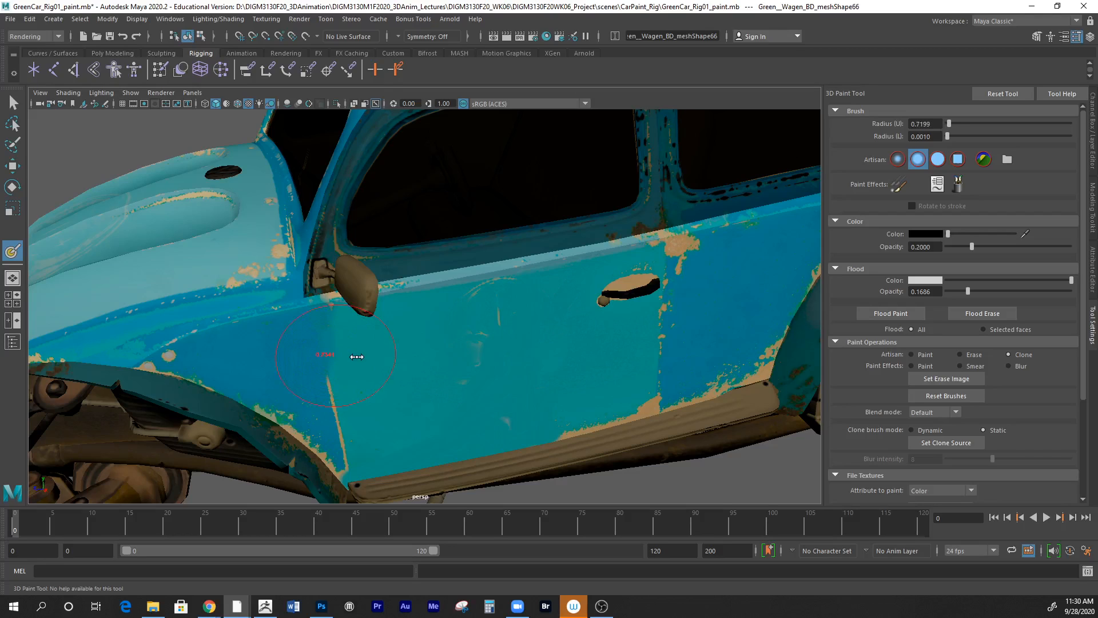
left_click_drag(361, 359, 364, 359)
- Set the flood opacity to 0.1 and clone the blue paint over the rust on the fender, hood side and upper door
double_click(939, 293)
type(".1")
key("Return")
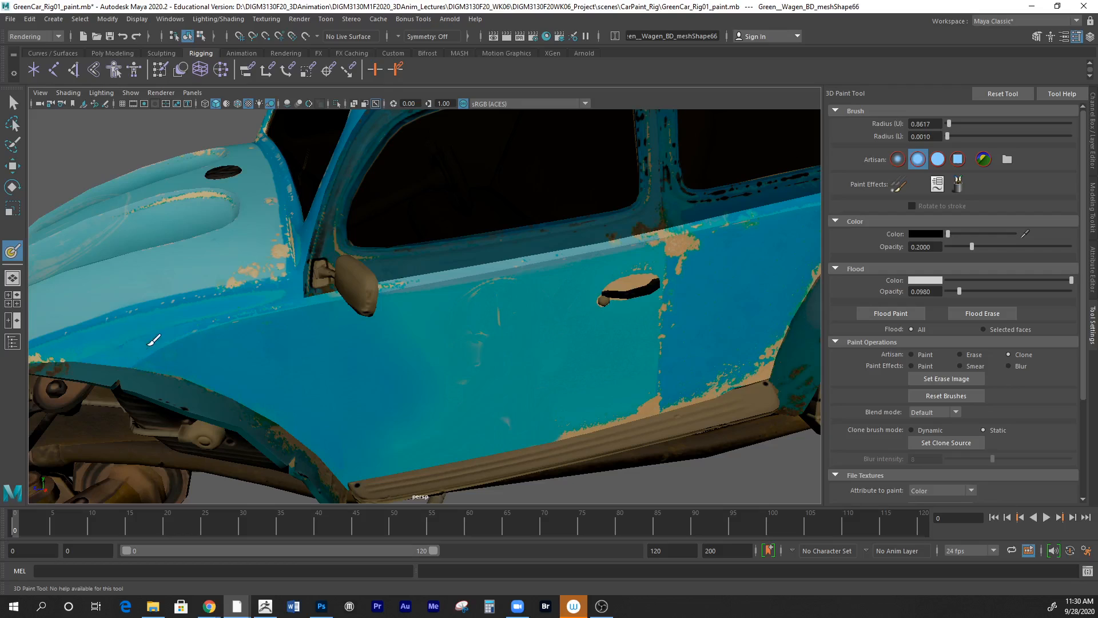
left_click_drag(145, 347, 206, 337)
mouse_move(279, 314)
left_mouse_down()
mouse_move(297, 221)
mouse_move(248, 270)
left_mouse_up()
left_click_drag(158, 293, 77, 322)
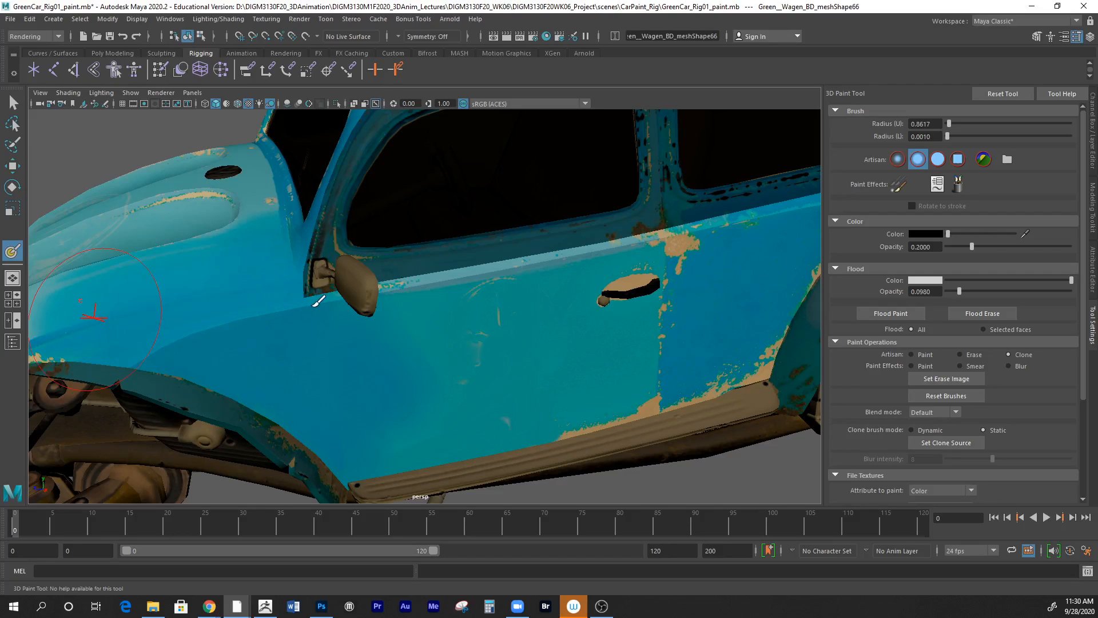
mouse_move(350, 299)
left_mouse_down()
mouse_move(420, 286)
mouse_move(520, 297)
mouse_move(480, 329)
left_mouse_up()
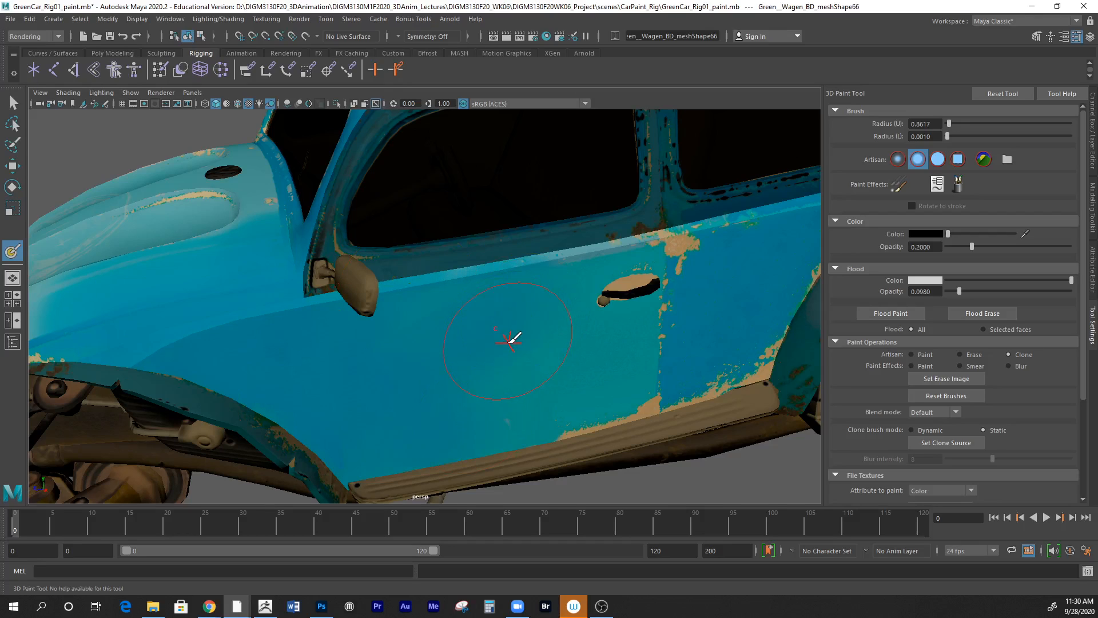
- Set a new clone source with a brush radius of about 0.8 and clone over one side of the hood's skull, edge and nose
mouse_move(222, 314)
right_mouse_down("alt")
mouse_move(277, 320)
mouse_move(240, 310)
right_mouse_up("alt")
mouse_move(240, 306)
left_mouse_down("alt")
mouse_move(496, 363)
mouse_move(465, 314)
mouse_move(505, 335)
mouse_move(546, 326)
mouse_move(451, 289)
mouse_move(488, 312)
mouse_move(606, 335)
mouse_move(462, 309)
mouse_move(534, 286)
left_mouse_up("alt")
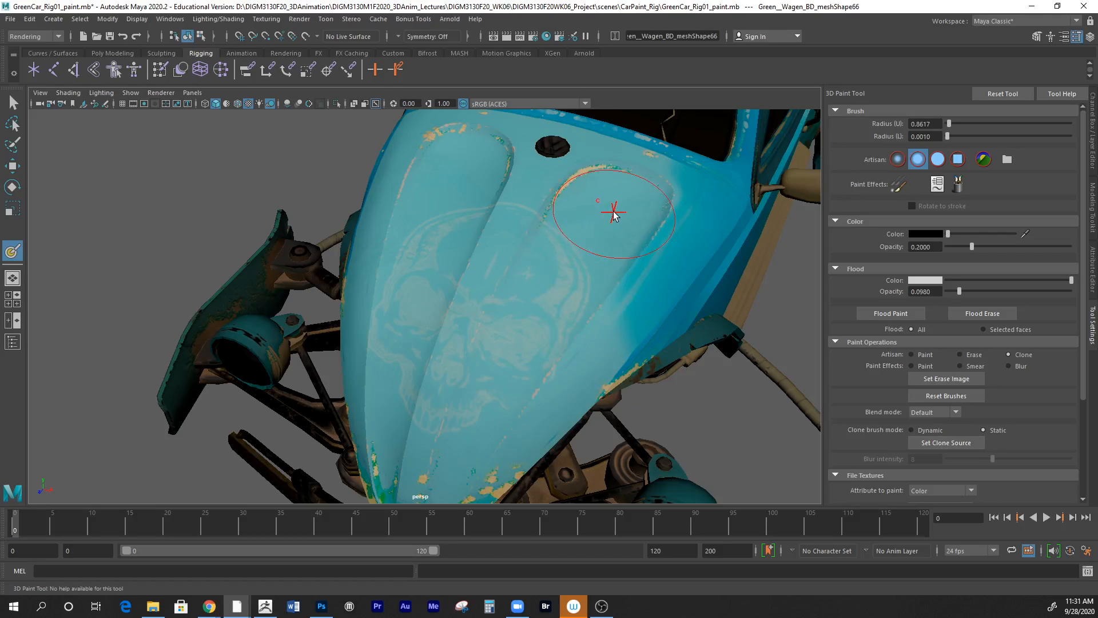
left_click_drag(612, 211, 589, 212)
left_click(949, 441)
mouse_move(531, 274)
left_mouse_down()
mouse_move(560, 274)
mouse_move(550, 273)
left_mouse_up()
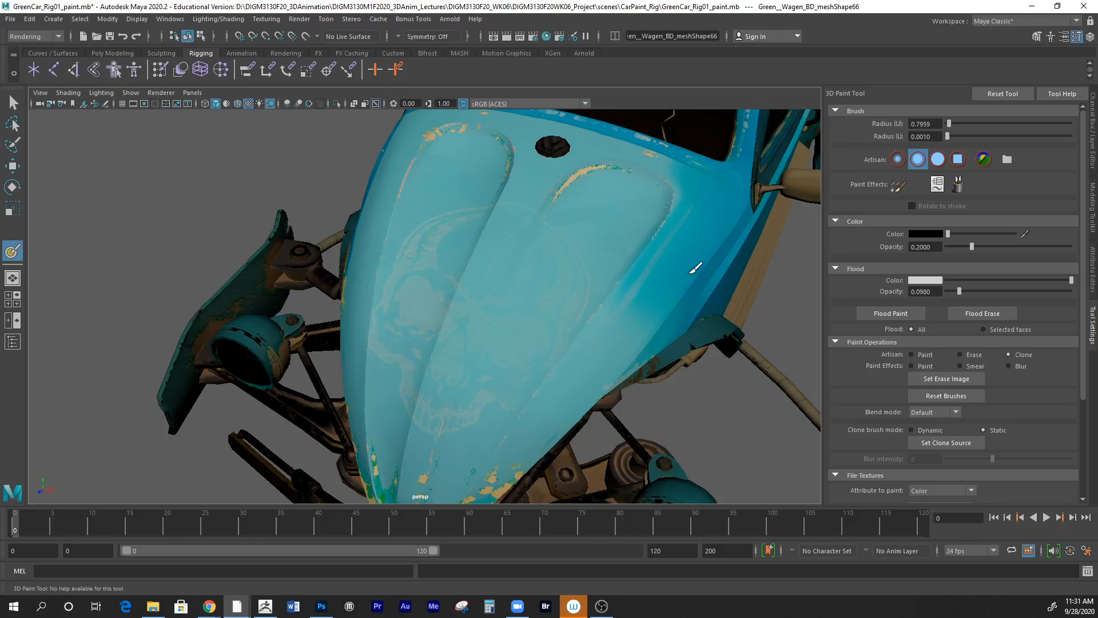
mouse_move(706, 246)
left_mouse_down()
mouse_move(658, 269)
mouse_move(683, 204)
mouse_move(687, 228)
mouse_move(668, 177)
left_mouse_up()
left_click_drag(495, 477, 533, 475)
- Undo the last clone stroke and clone blue paint from a new source down both halves of the skull on the hood
mouse_move(527, 437)
left_mouse_down("alt")
mouse_move(527, 331)
mouse_move(417, 500)
mouse_move(598, 360)
mouse_move(612, 366)
left_mouse_up("alt")
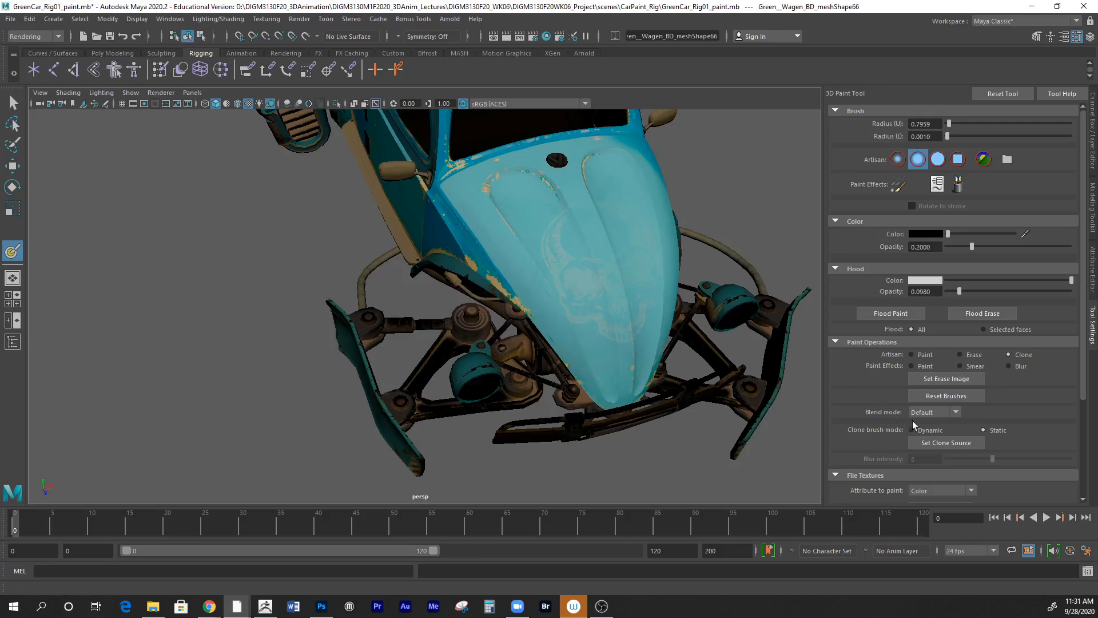
left_click(947, 442)
left_click_drag(595, 229, 537, 174, "alt")
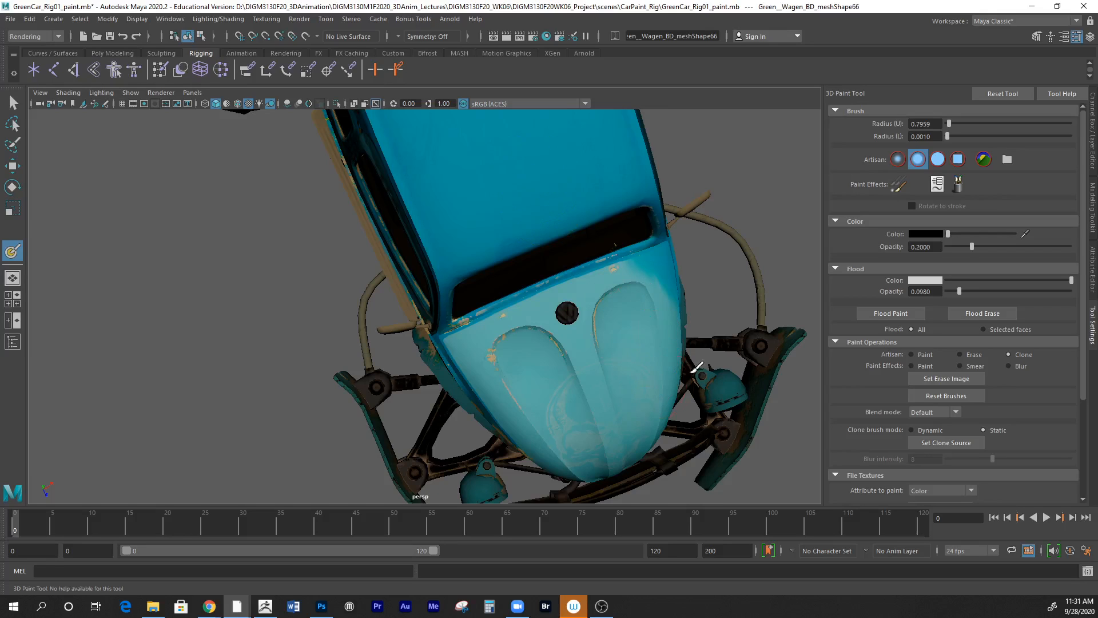
key("ctrl+z")
mouse_move(718, 316)
left_mouse_down("alt")
mouse_move(685, 283)
mouse_move(583, 360)
left_mouse_up("alt")
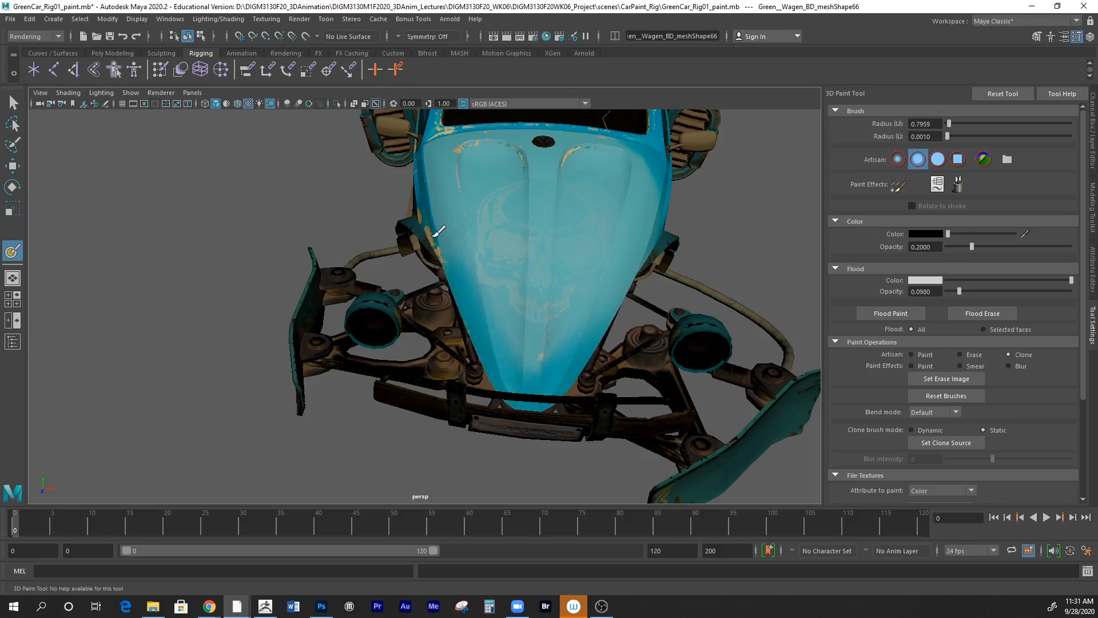
mouse_move(499, 179)
left_mouse_down()
mouse_move(514, 321)
mouse_move(508, 365)
left_mouse_up()
left_click_drag(593, 179, 555, 378)
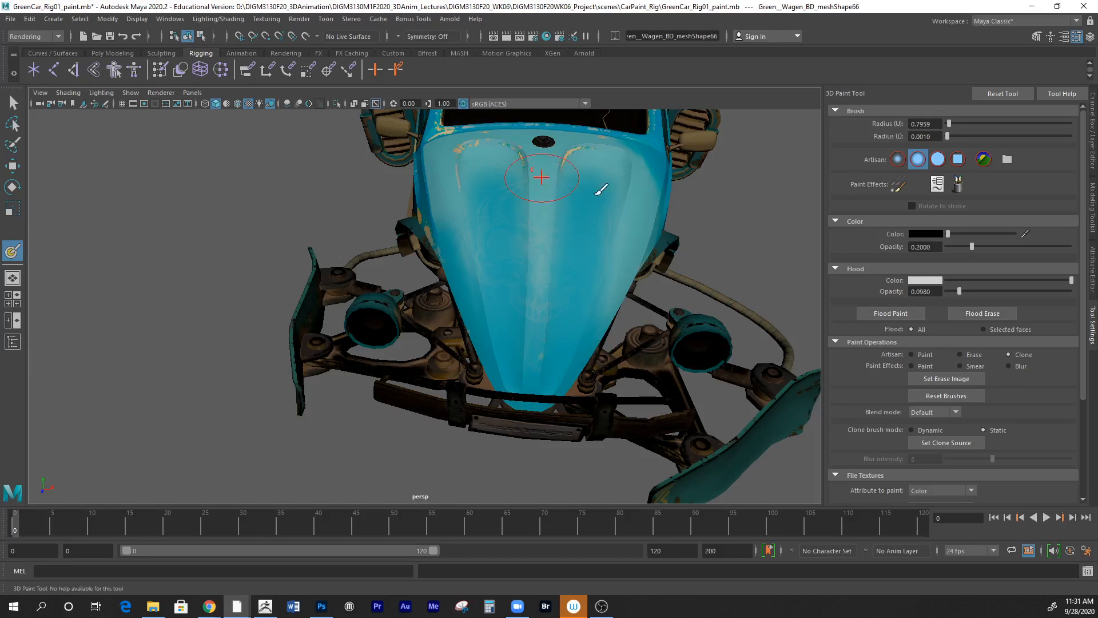
- Reduce the brush radius to about 0.24 and clone light paint from a new source down the hood's central ridge
left_click(935, 444)
key("b")
mouse_move(553, 186)
left_mouse_down()
mouse_move(534, 189)
mouse_move(542, 163)
left_mouse_up()
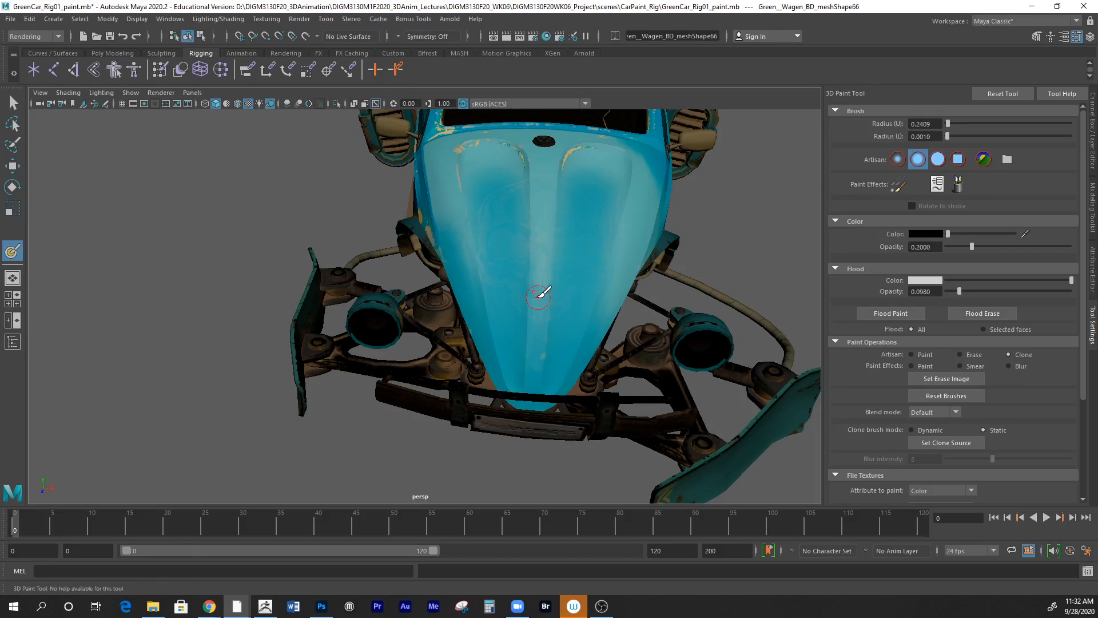
mouse_move(539, 298)
left_mouse_down()
mouse_move(532, 405)
mouse_move(530, 381)
left_mouse_up()
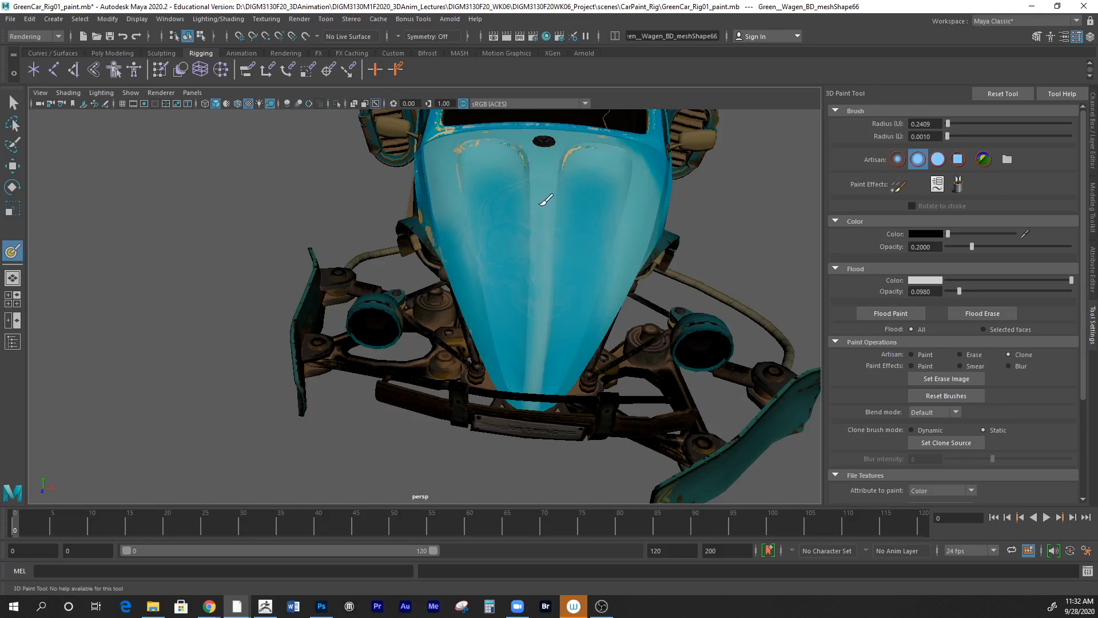
- Set a new clone source on the hood and clone clean paint over the rust around the upper edges of its two panels
left_click(524, 394, "ctrl")
mouse_move(705, 227)
left_mouse_down("alt")
mouse_move(719, 238)
mouse_move(701, 250)
left_mouse_up("alt")
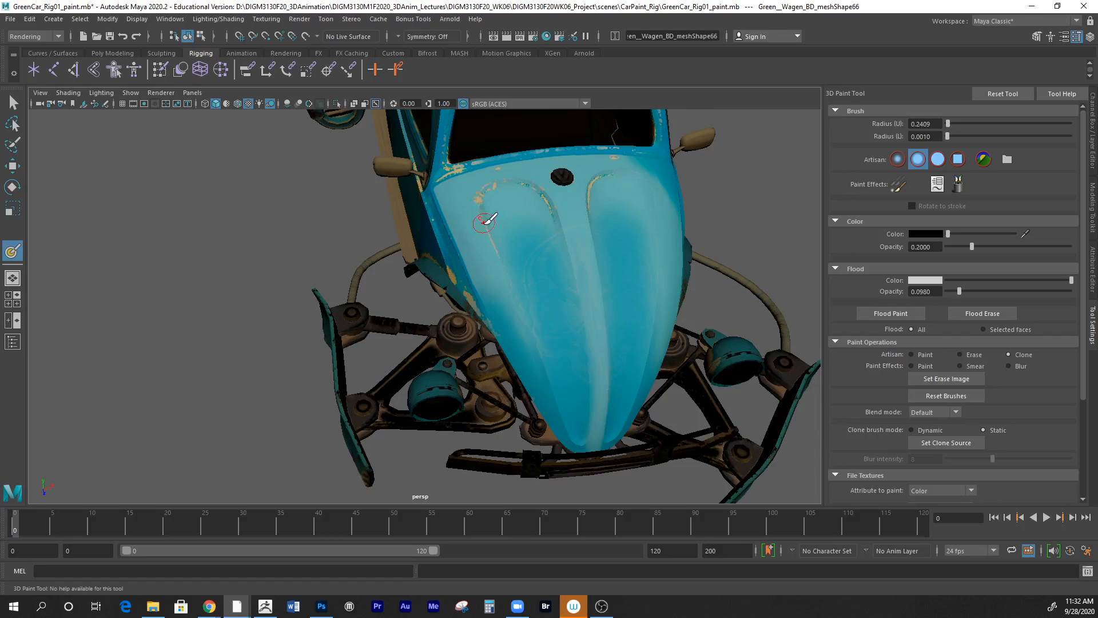
left_click(943, 445)
left_click(922, 442)
left_click(479, 232)
mouse_move(569, 134)
left_mouse_down()
mouse_move(565, 181)
mouse_move(546, 189)
mouse_move(554, 222)
left_mouse_up()
mouse_move(730, 186)
left_mouse_down("alt")
mouse_move(693, 186)
mouse_move(535, 237)
mouse_move(570, 211)
mouse_move(518, 275)
mouse_move(526, 251)
left_mouse_up("alt")
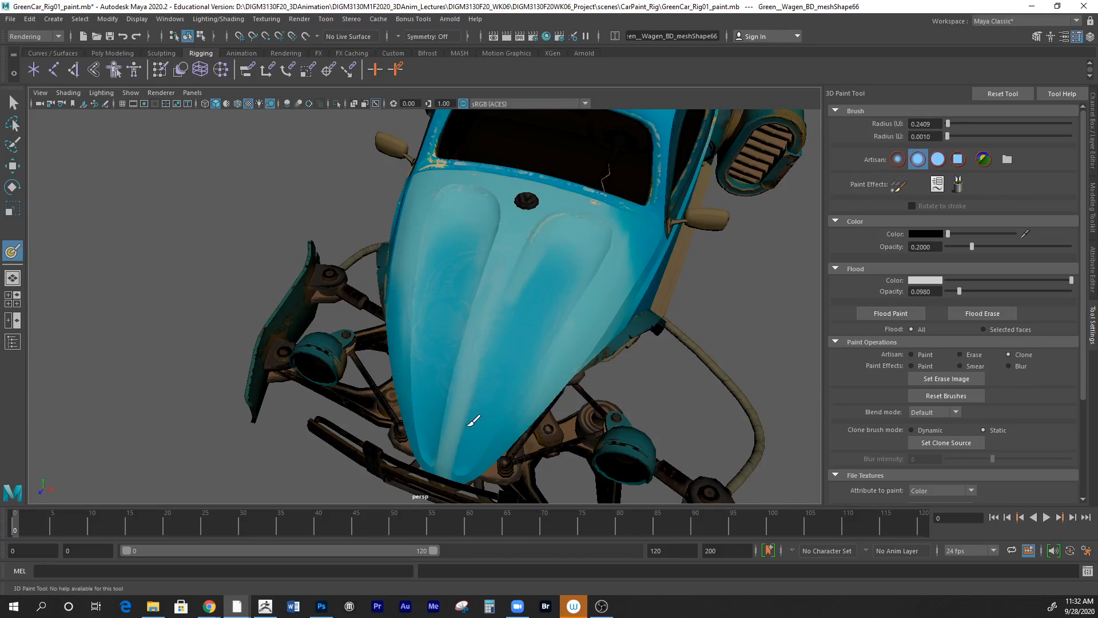
- Clone a short stroke near the hood's nose, undo the last action and set the current texture as the erase image
left_click_drag(473, 417, 472, 453)
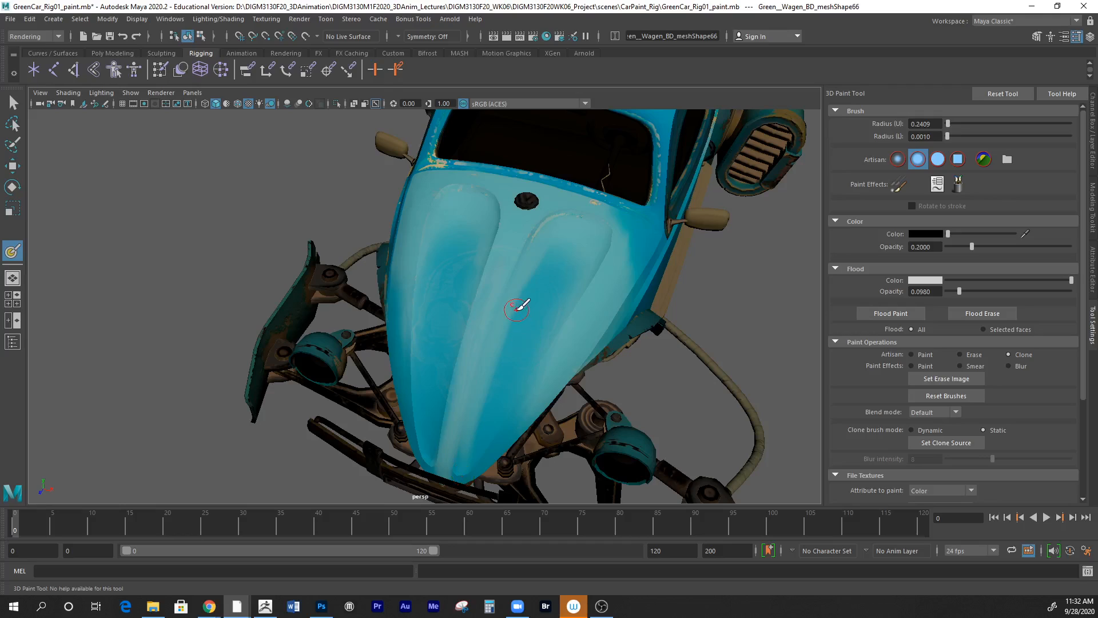
key("ctrl+z")
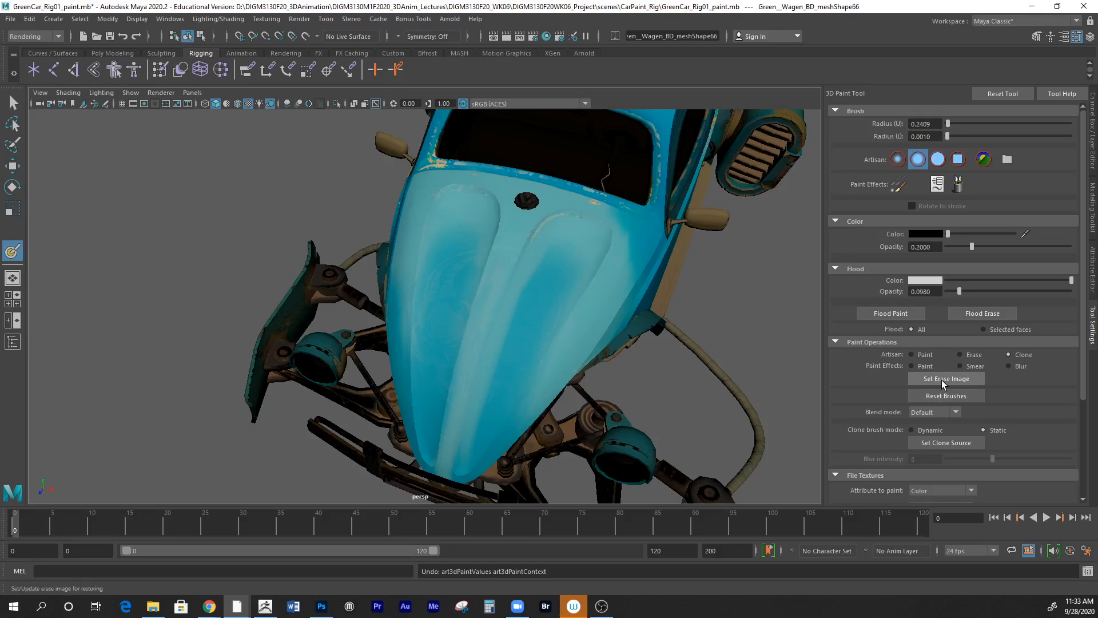
left_click(944, 381)
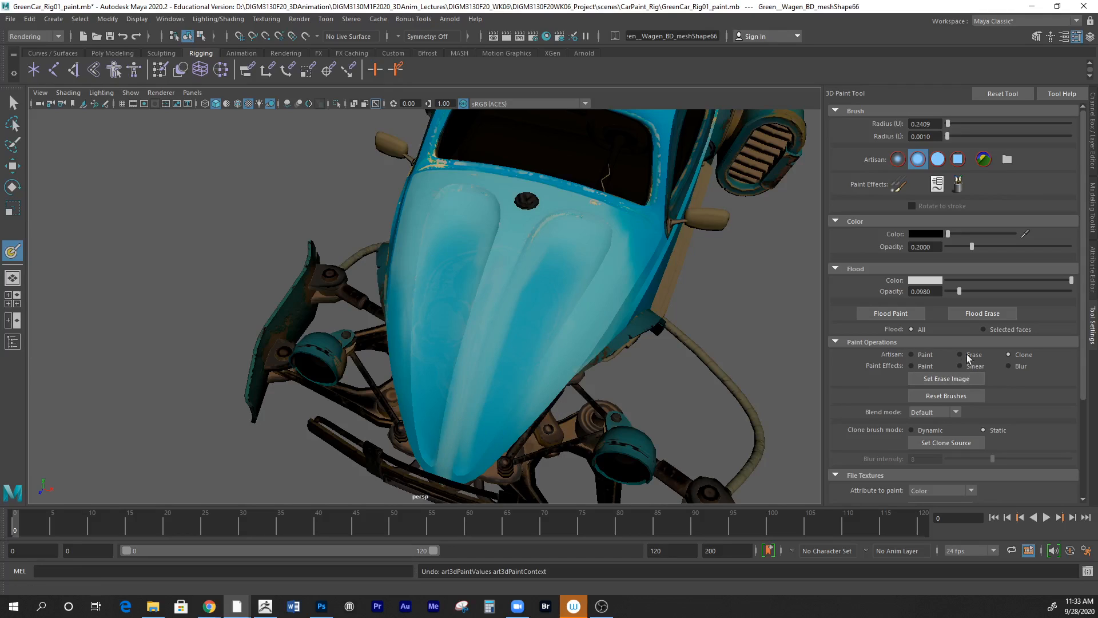
- Paint a short black test stroke on one hood panel and erase it, raising the brush opacity to about 0.69
left_click(922, 356)
left_click_drag(556, 253, 541, 316)
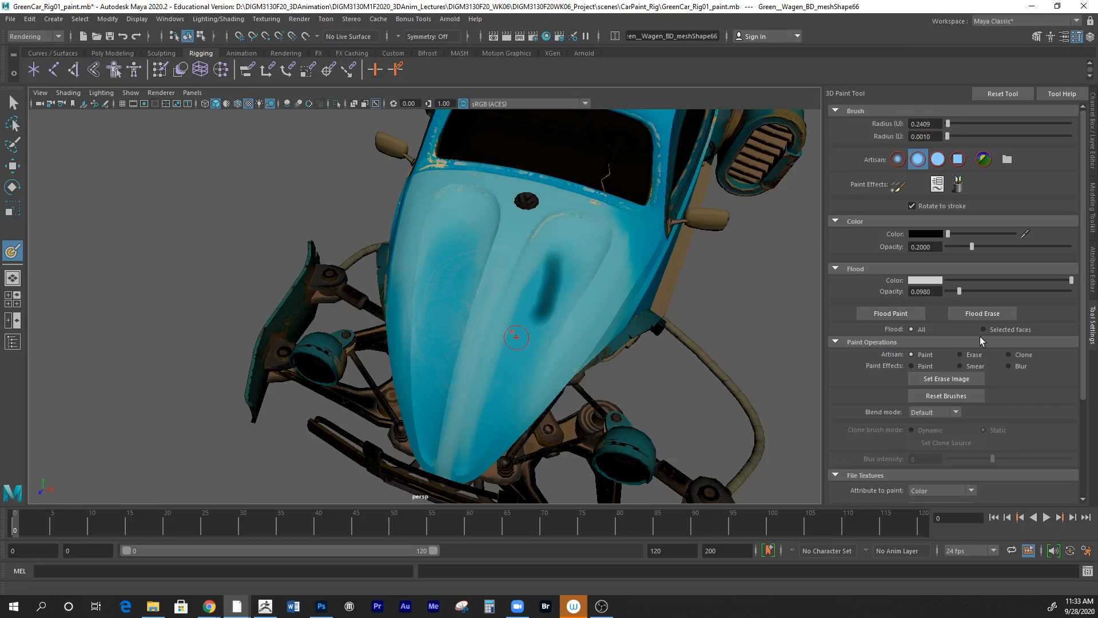
left_click(966, 378)
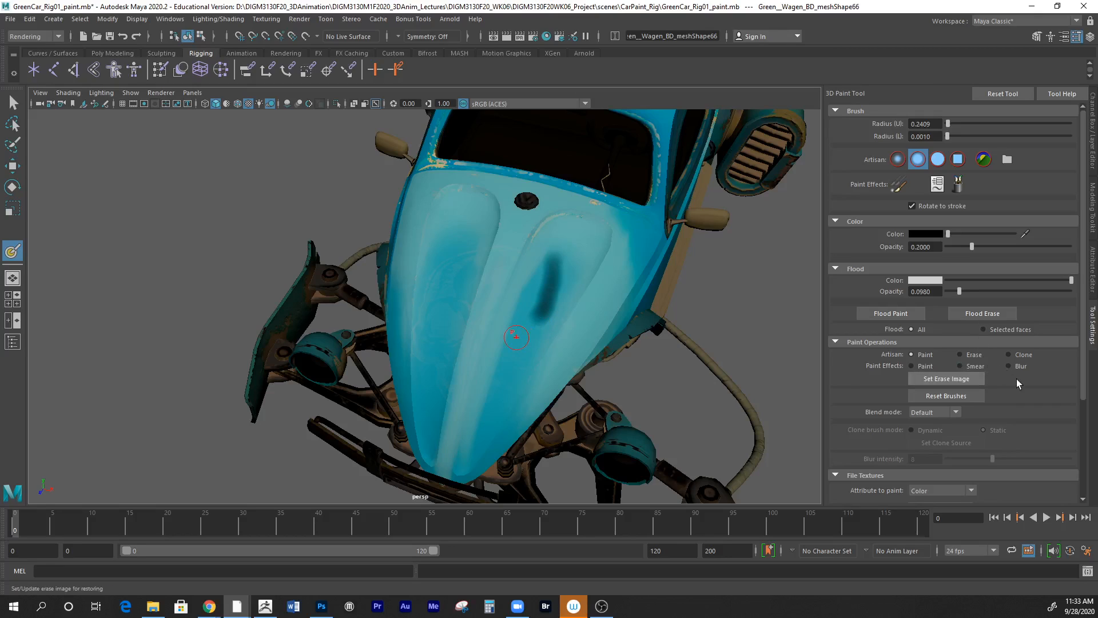
left_click(972, 355)
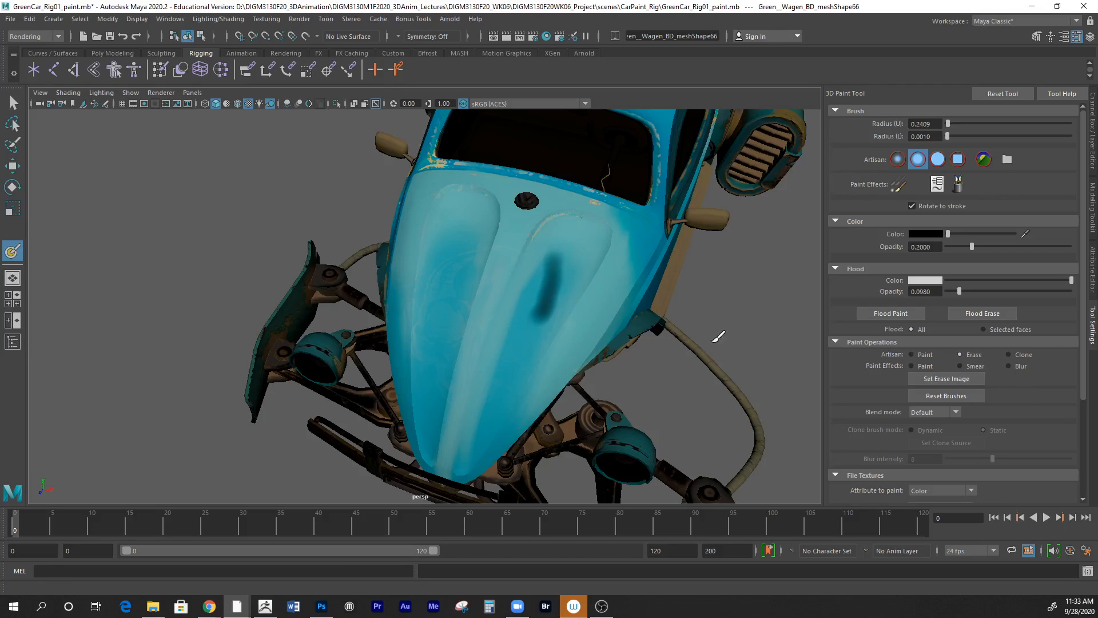
mouse_move(561, 264)
left_mouse_down()
mouse_move(558, 245)
mouse_move(540, 314)
mouse_move(554, 282)
mouse_move(521, 338)
mouse_move(551, 319)
left_mouse_up()
left_click_drag(973, 246, 1033, 246)
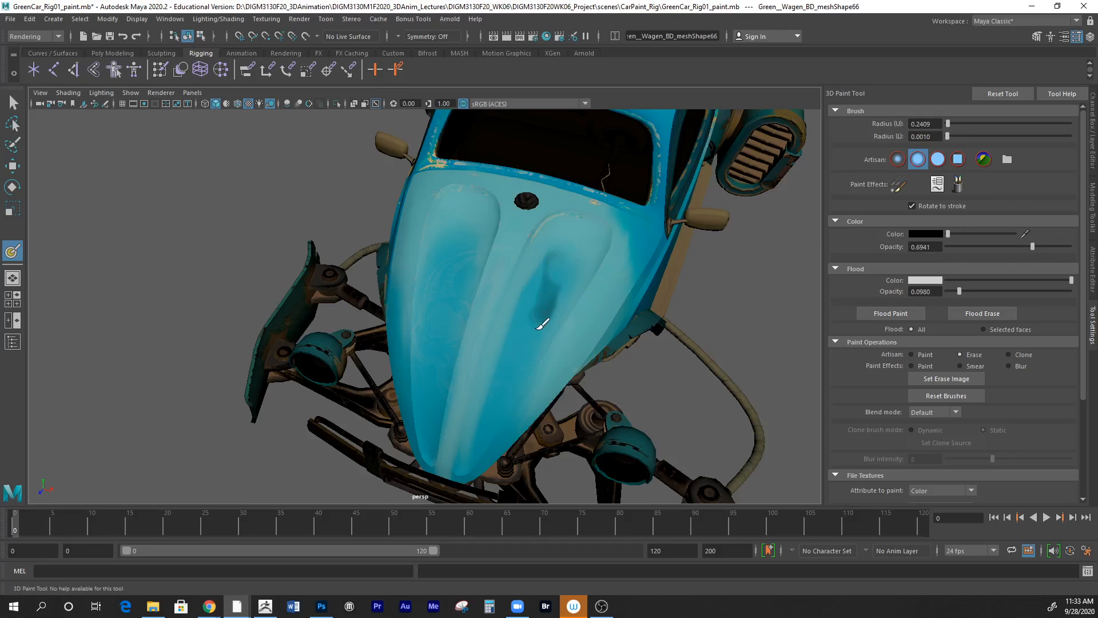
mouse_move(544, 287)
left_mouse_down()
mouse_move(555, 260)
mouse_move(522, 344)
mouse_move(556, 263)
mouse_move(560, 286)
mouse_move(534, 304)
mouse_move(539, 263)
mouse_move(580, 247)
left_mouse_up()
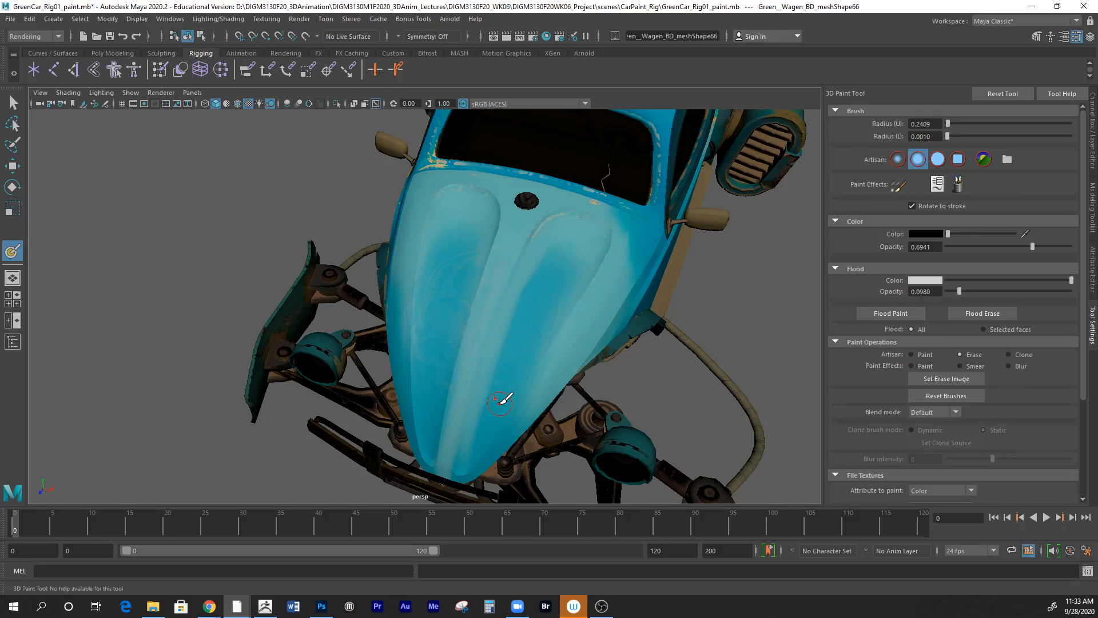
- Return to cloning with a new source and a brush radius of about 0.64, and clone darker blue down one hood panel
left_click(1009, 354)
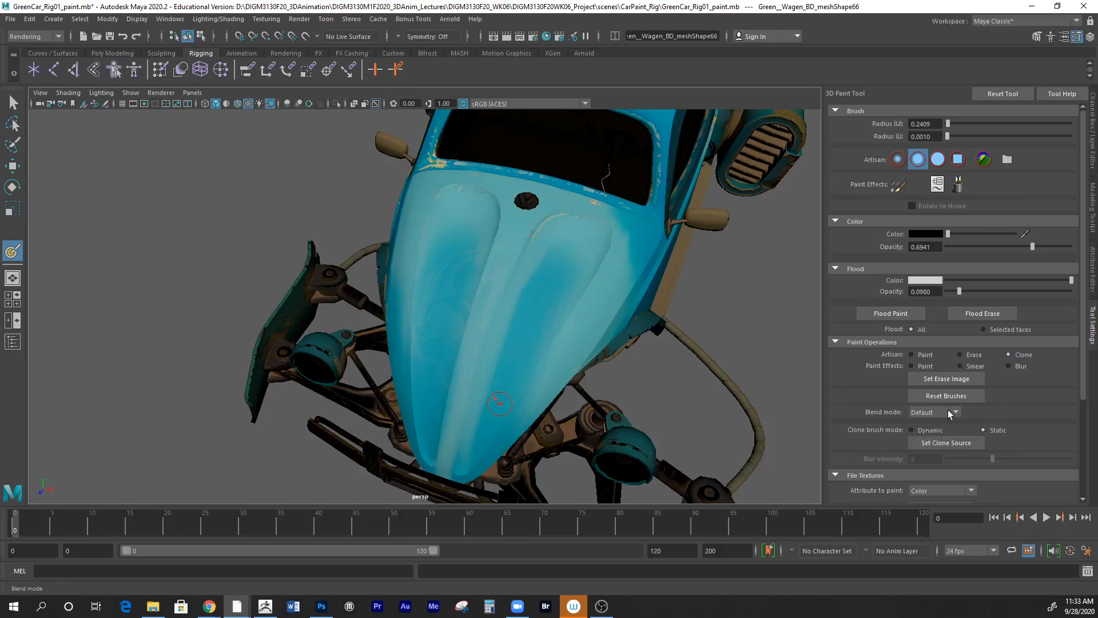
left_click(954, 443)
left_click(910, 439)
key("b")
left_click_drag(569, 275, 574, 277)
left_click_drag(557, 228, 517, 287)
key("ctrl+z")
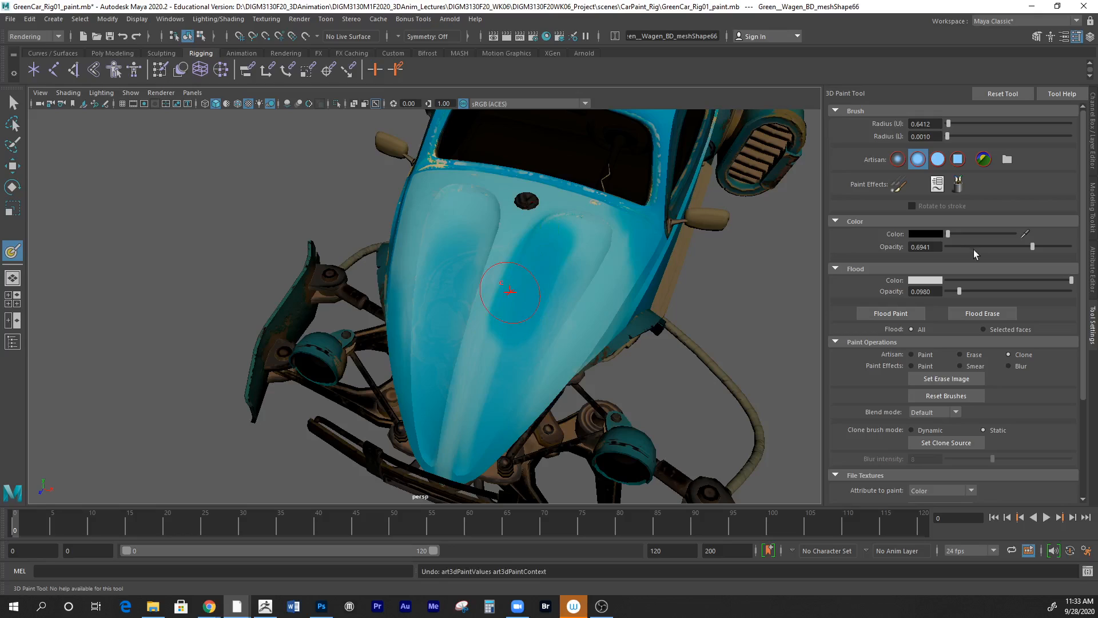
- Set the brush opacity to 0.098 and clone soft blue over the central ridge, the panel and the adjoining side of the hood
left_click_drag(940, 247, 890, 253)
type("0.0980")
key("Return")
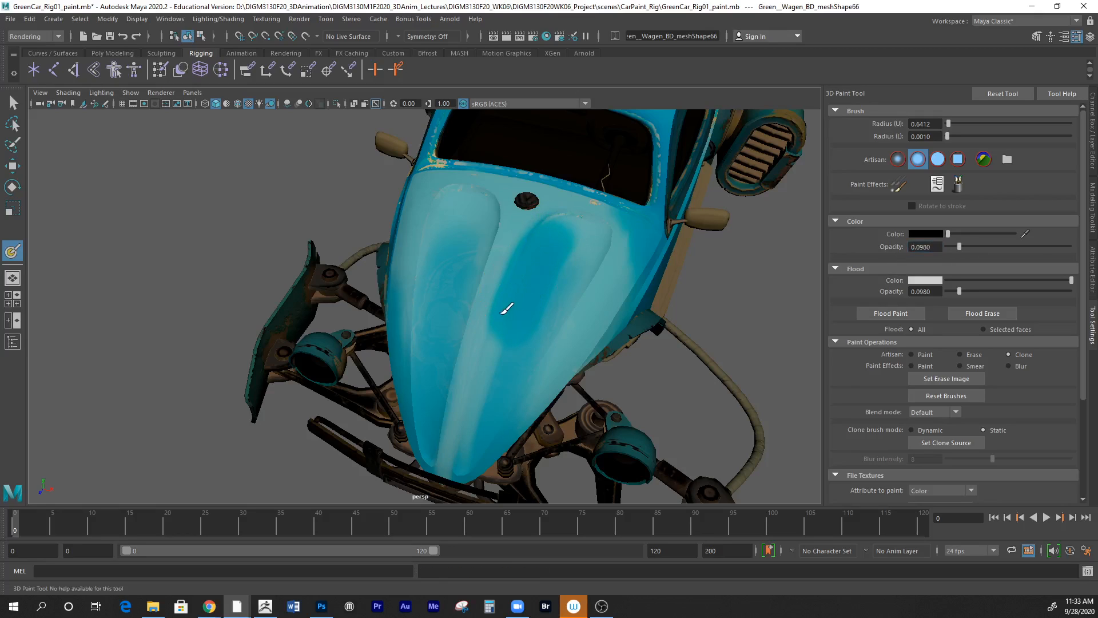
mouse_move(513, 329)
left_mouse_down()
mouse_move(503, 319)
mouse_move(515, 224)
mouse_move(452, 446)
left_mouse_up()
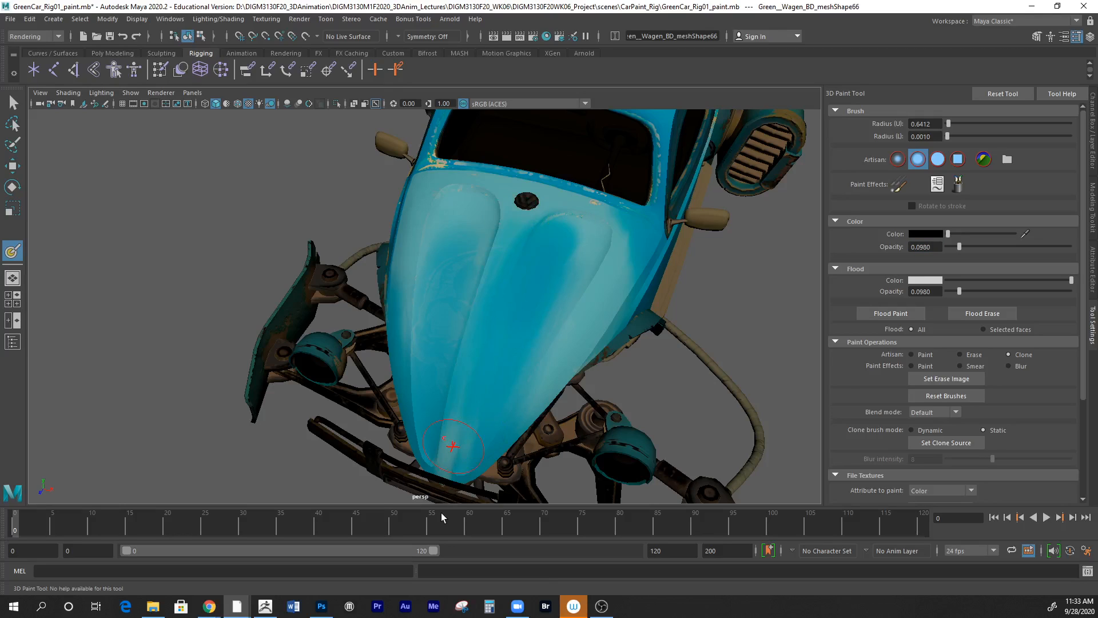
mouse_move(596, 240)
left_mouse_down()
mouse_move(520, 368)
mouse_move(537, 403)
left_mouse_up()
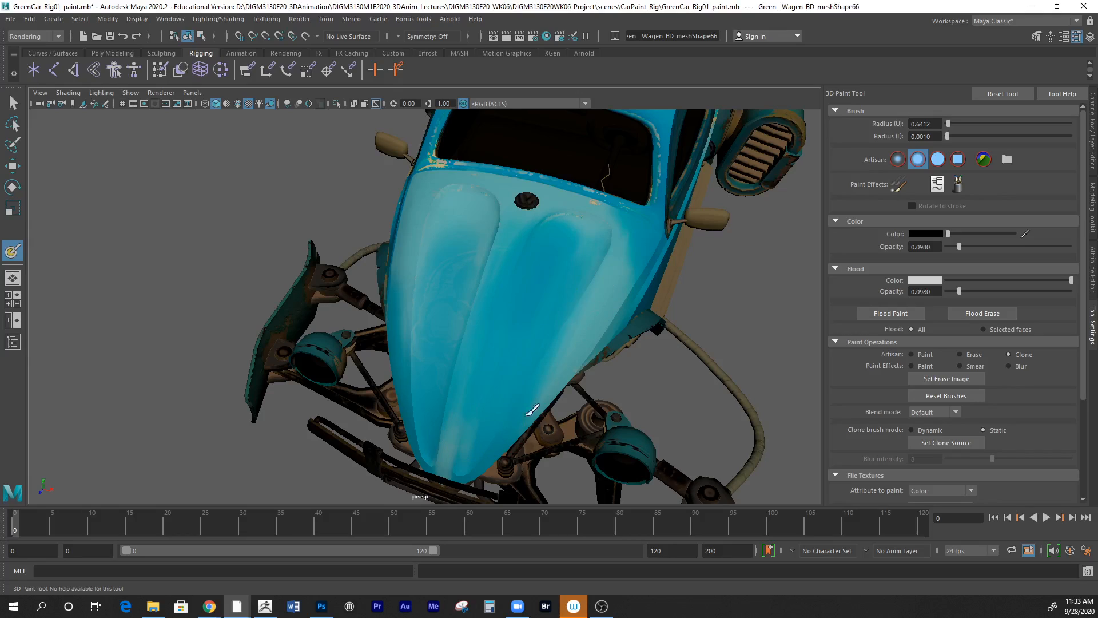
left_click_drag(639, 258, 531, 404)
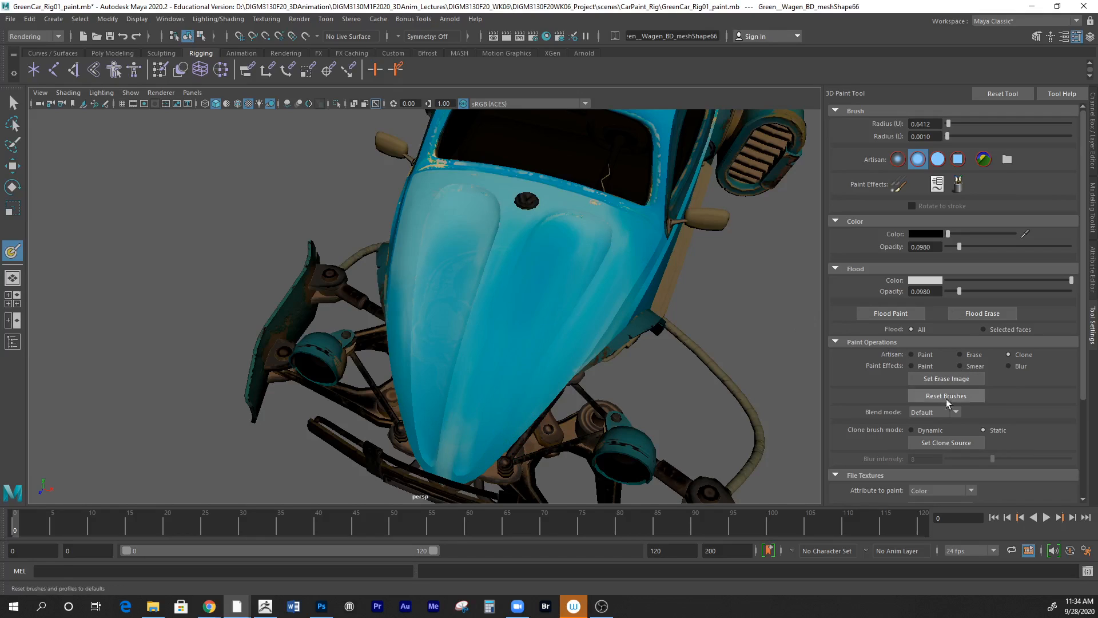
- Set a new clone source on the light paint and clone it softly over the hood's central ridge and panel edge
left_click(943, 444)
left_click(459, 201)
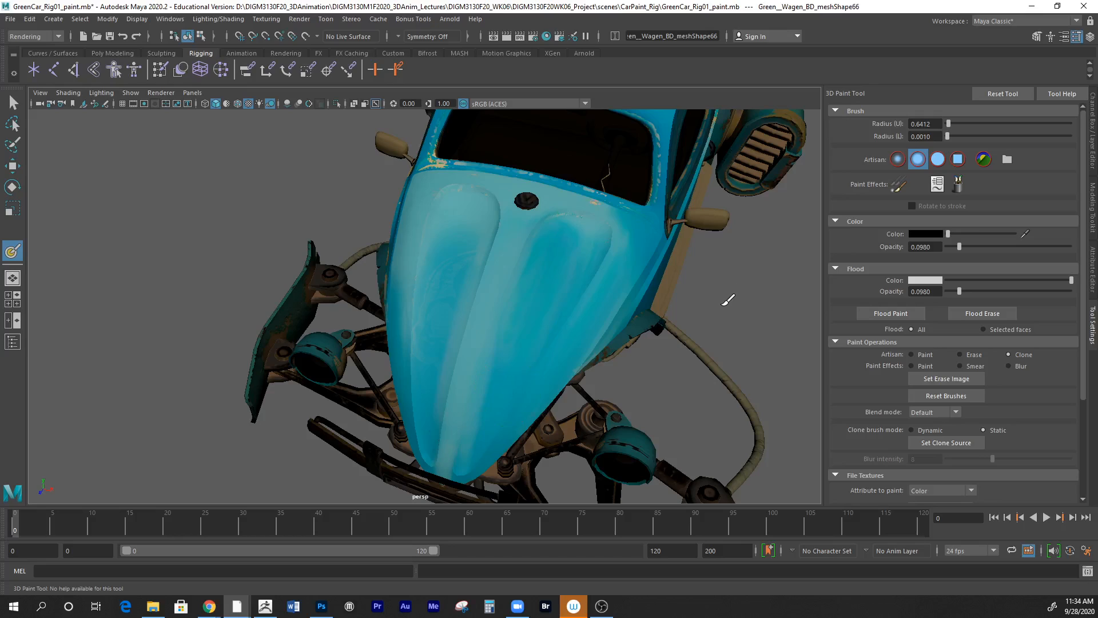
left_click_drag(727, 298, 757, 321, "alt")
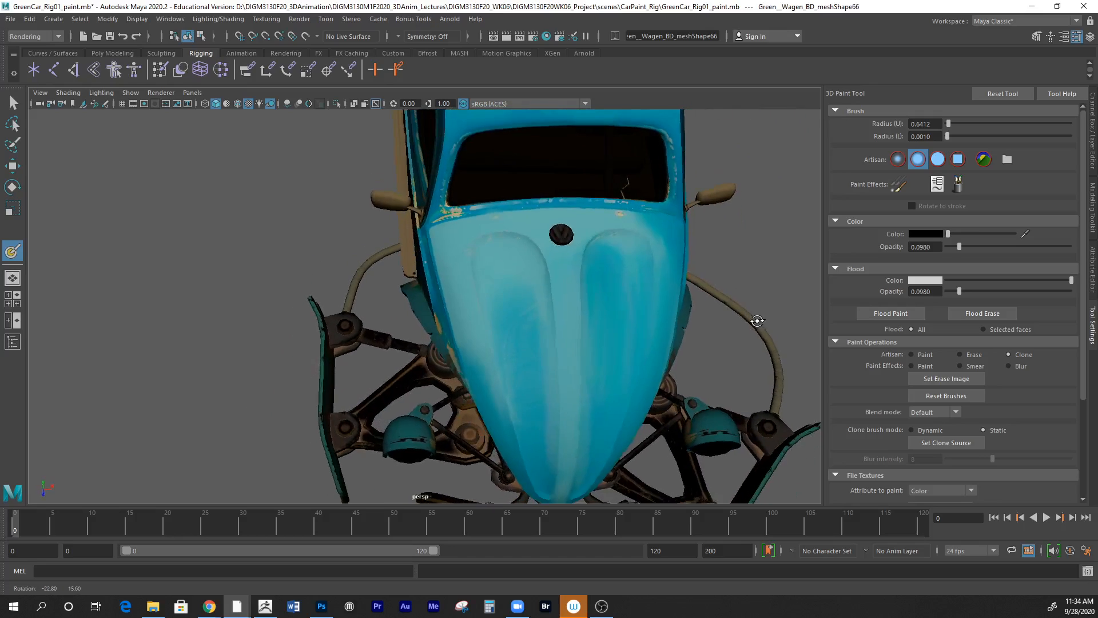